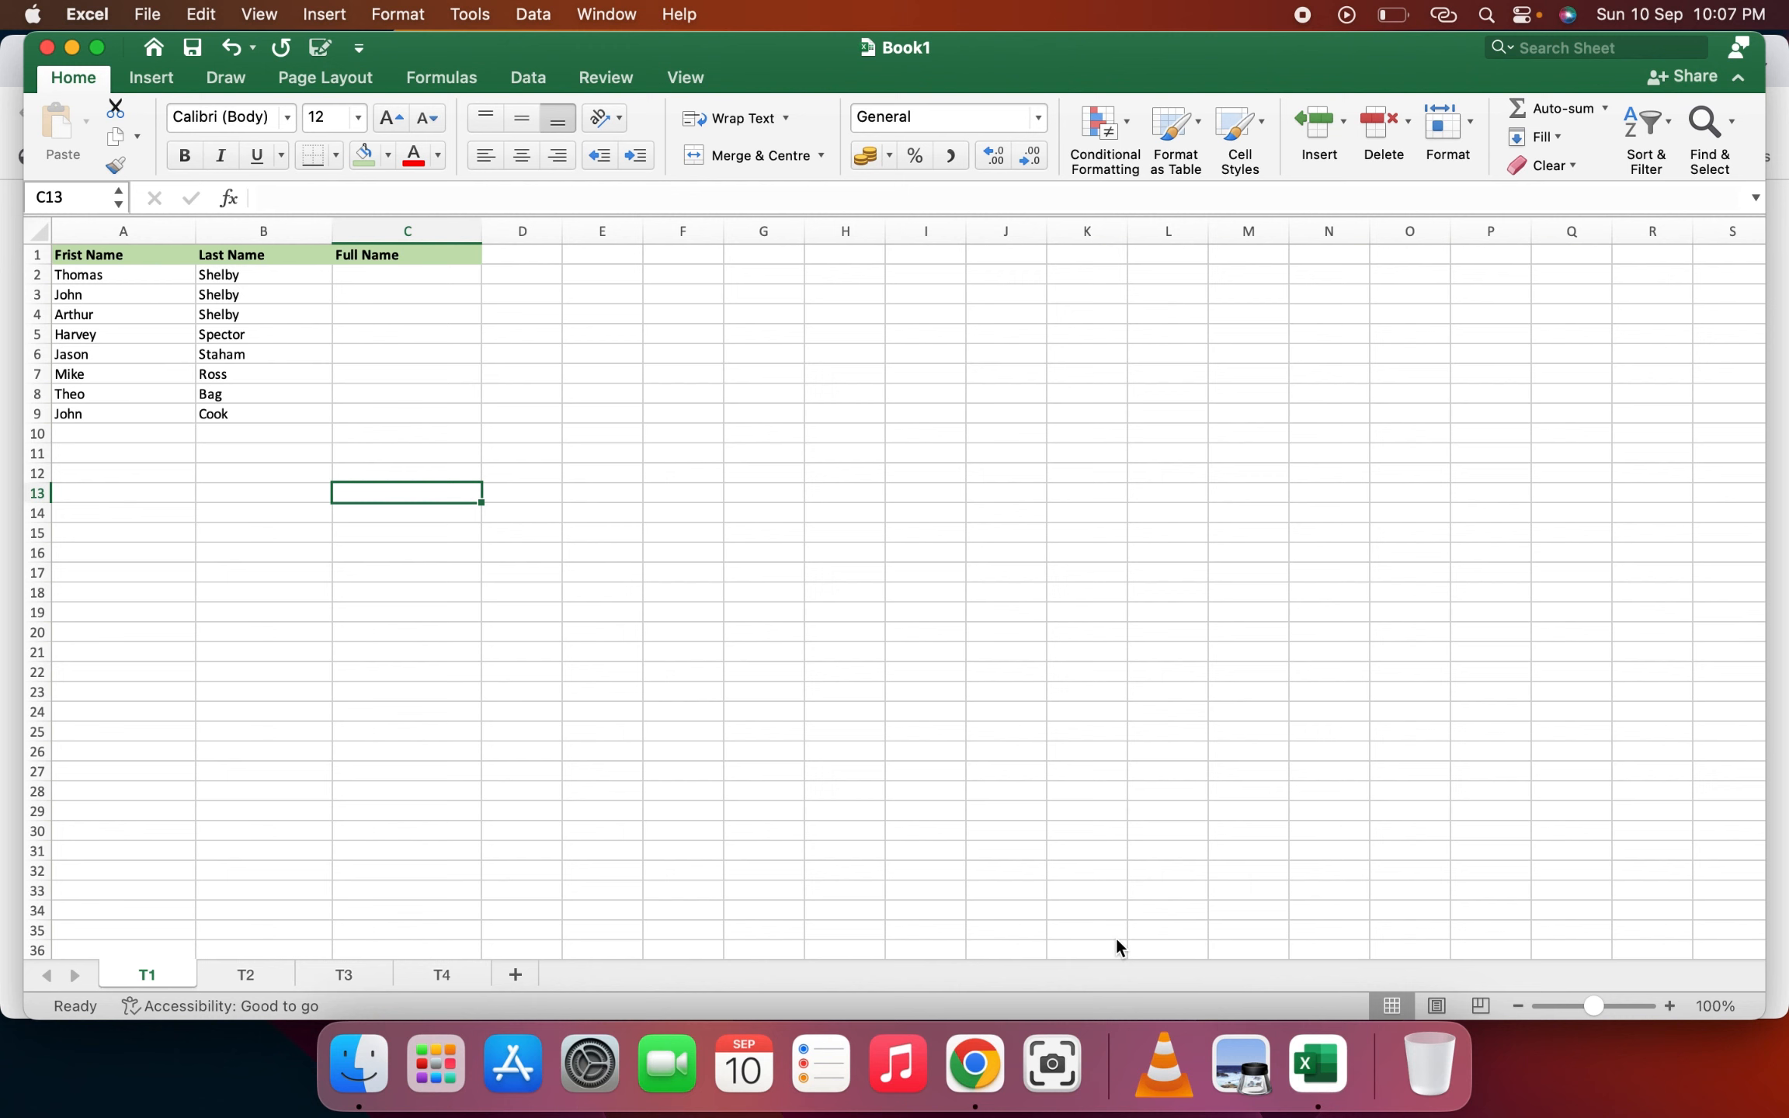
Step: Enter the formula =CONCAT(A2," ",B2) in C2 to join the first and last names with a space
click(397, 278)
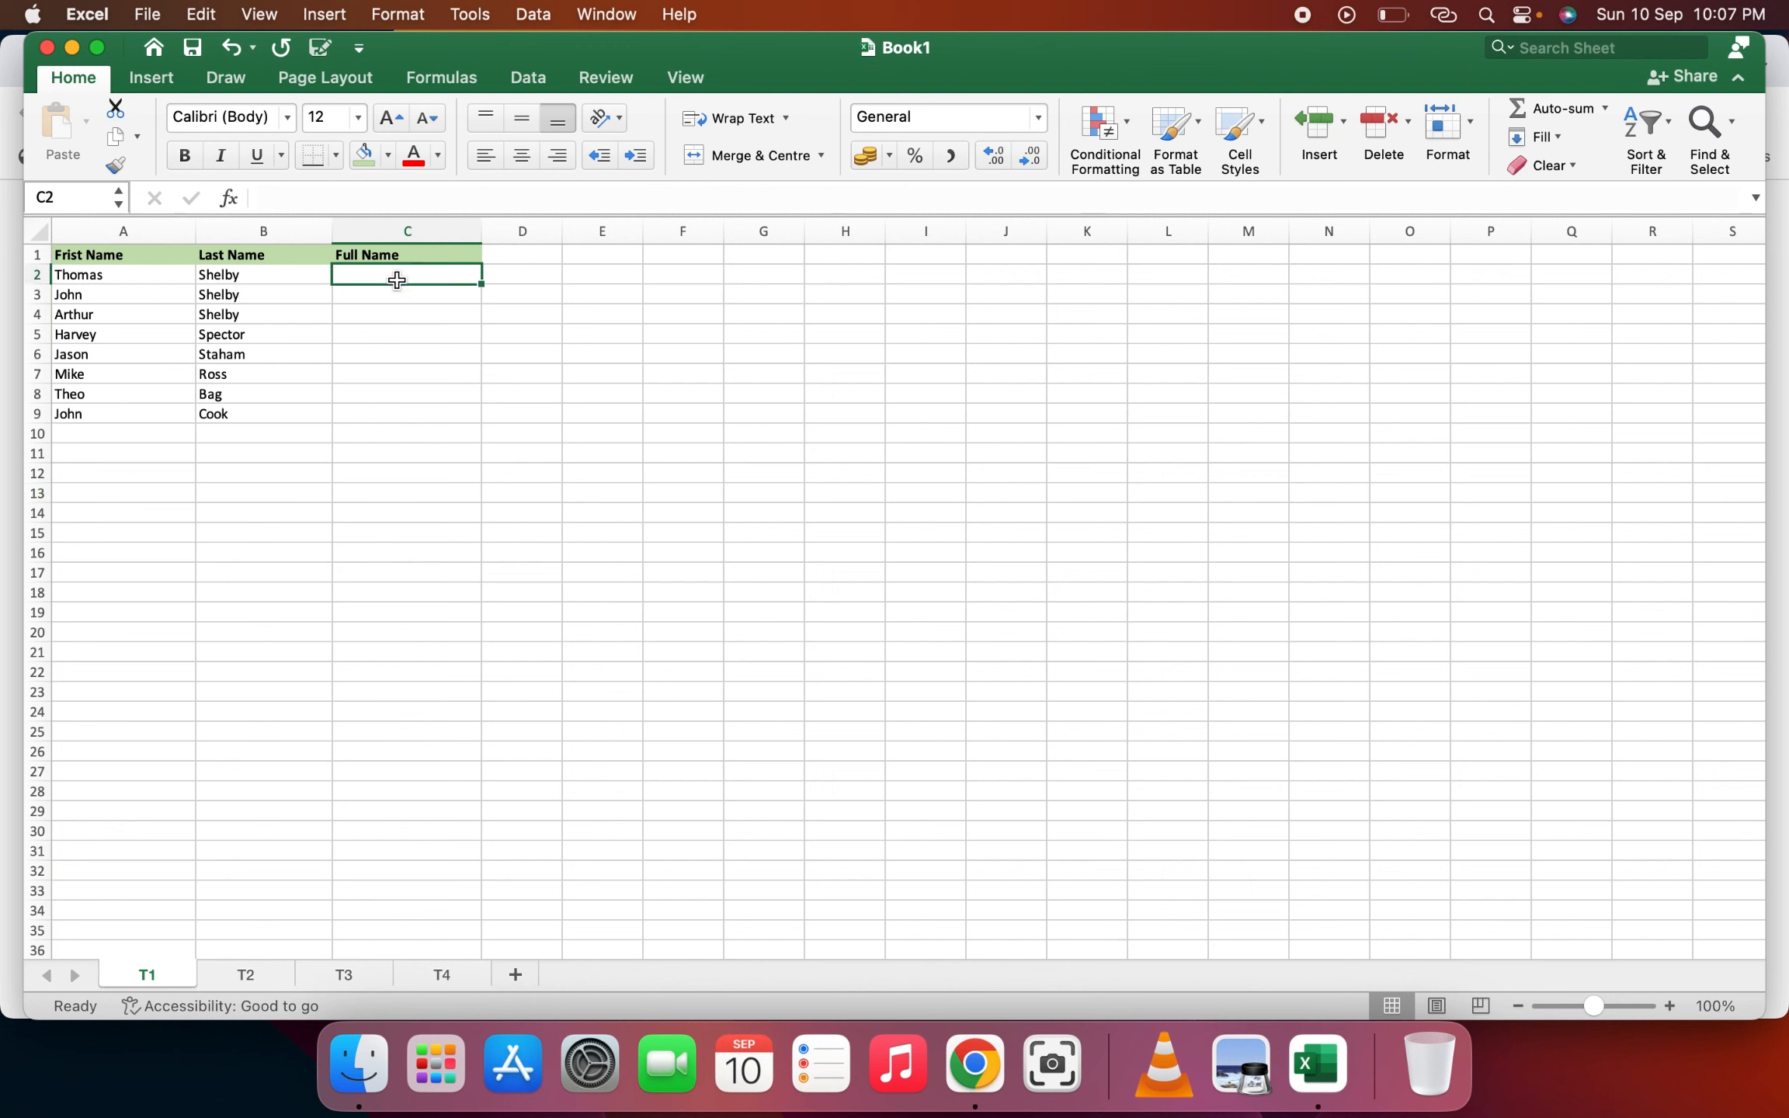
text(=concat)
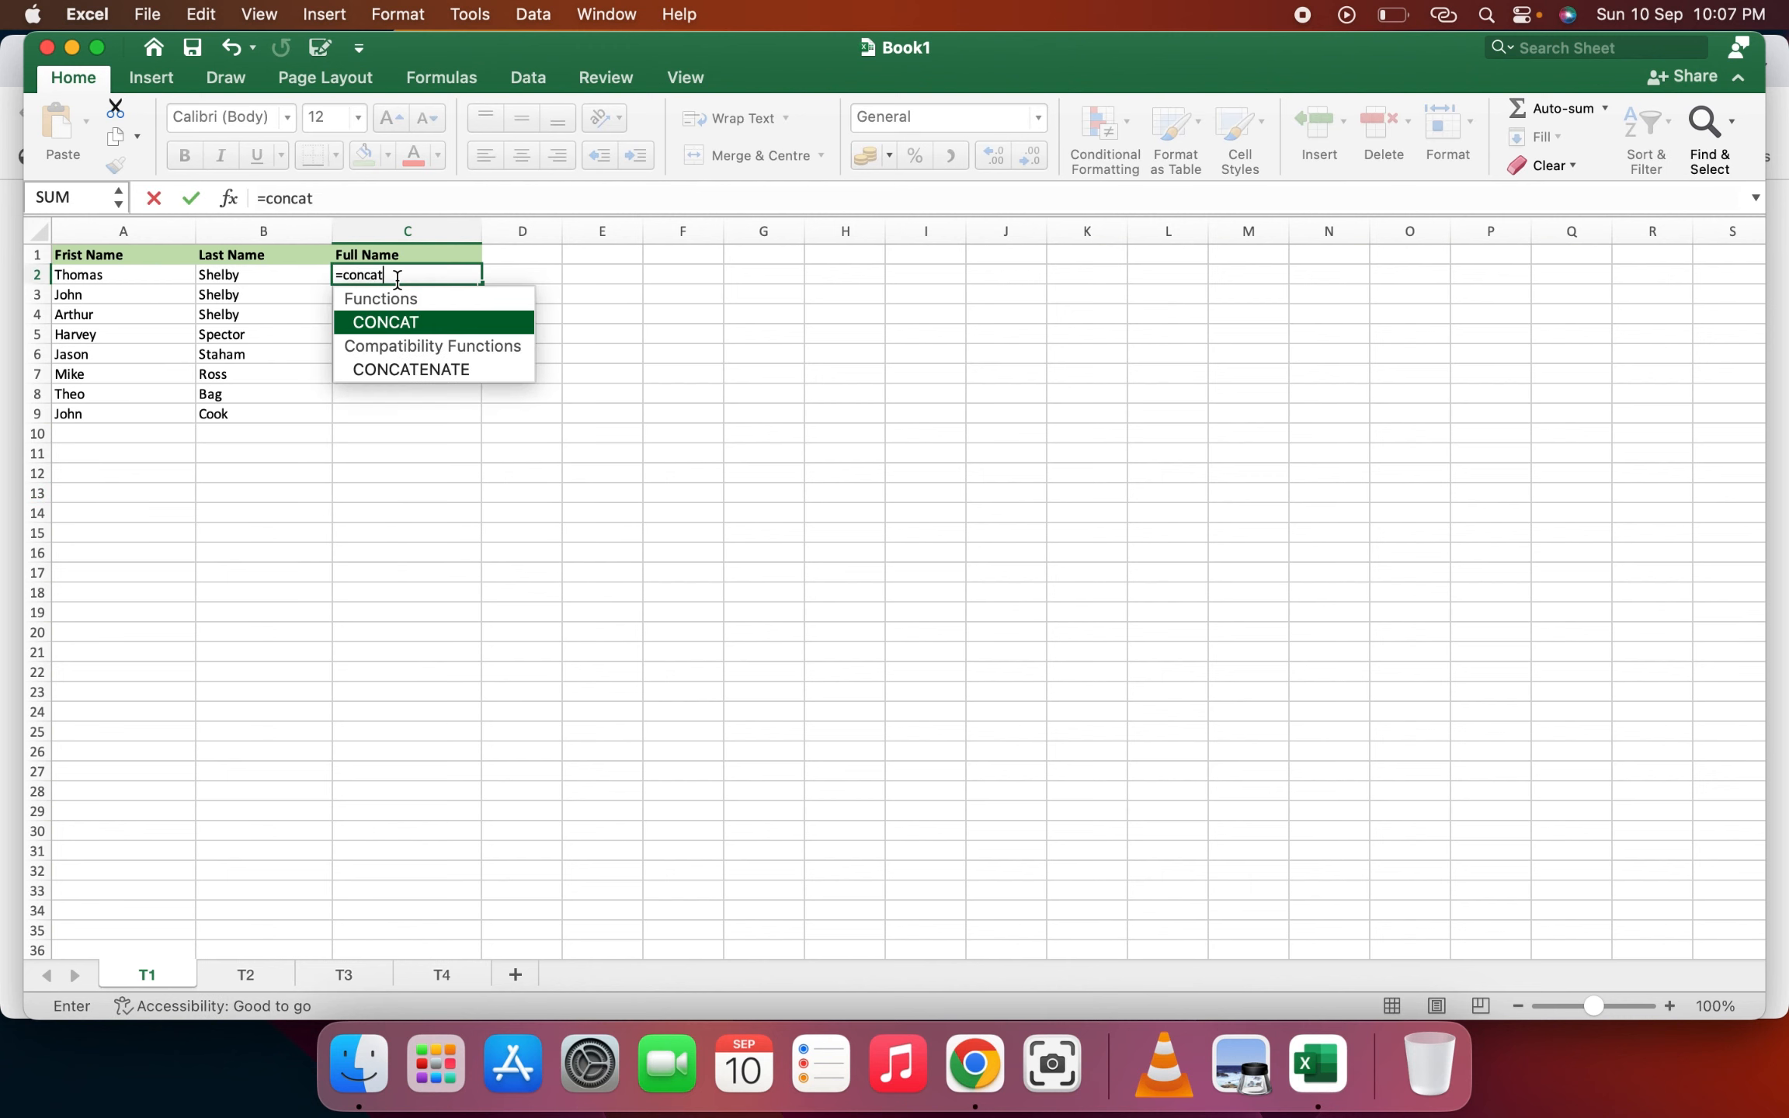
text(()
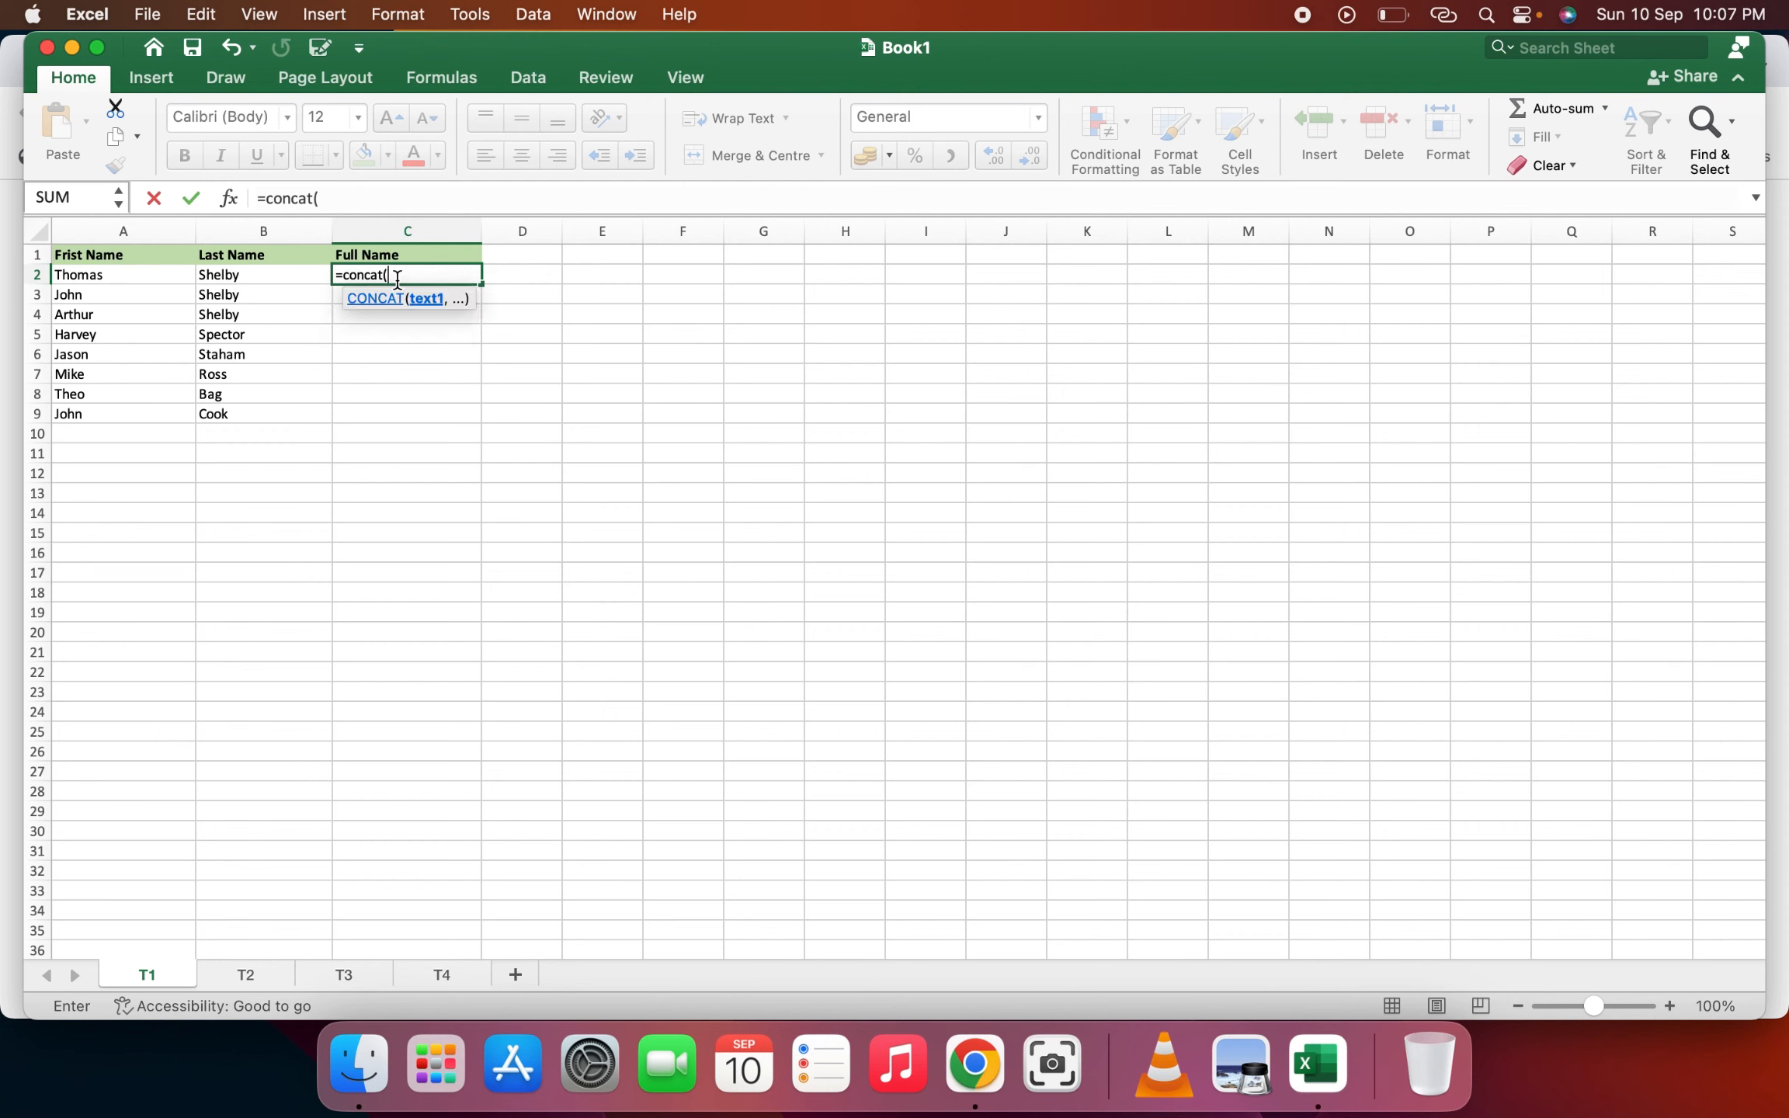
click(138, 276)
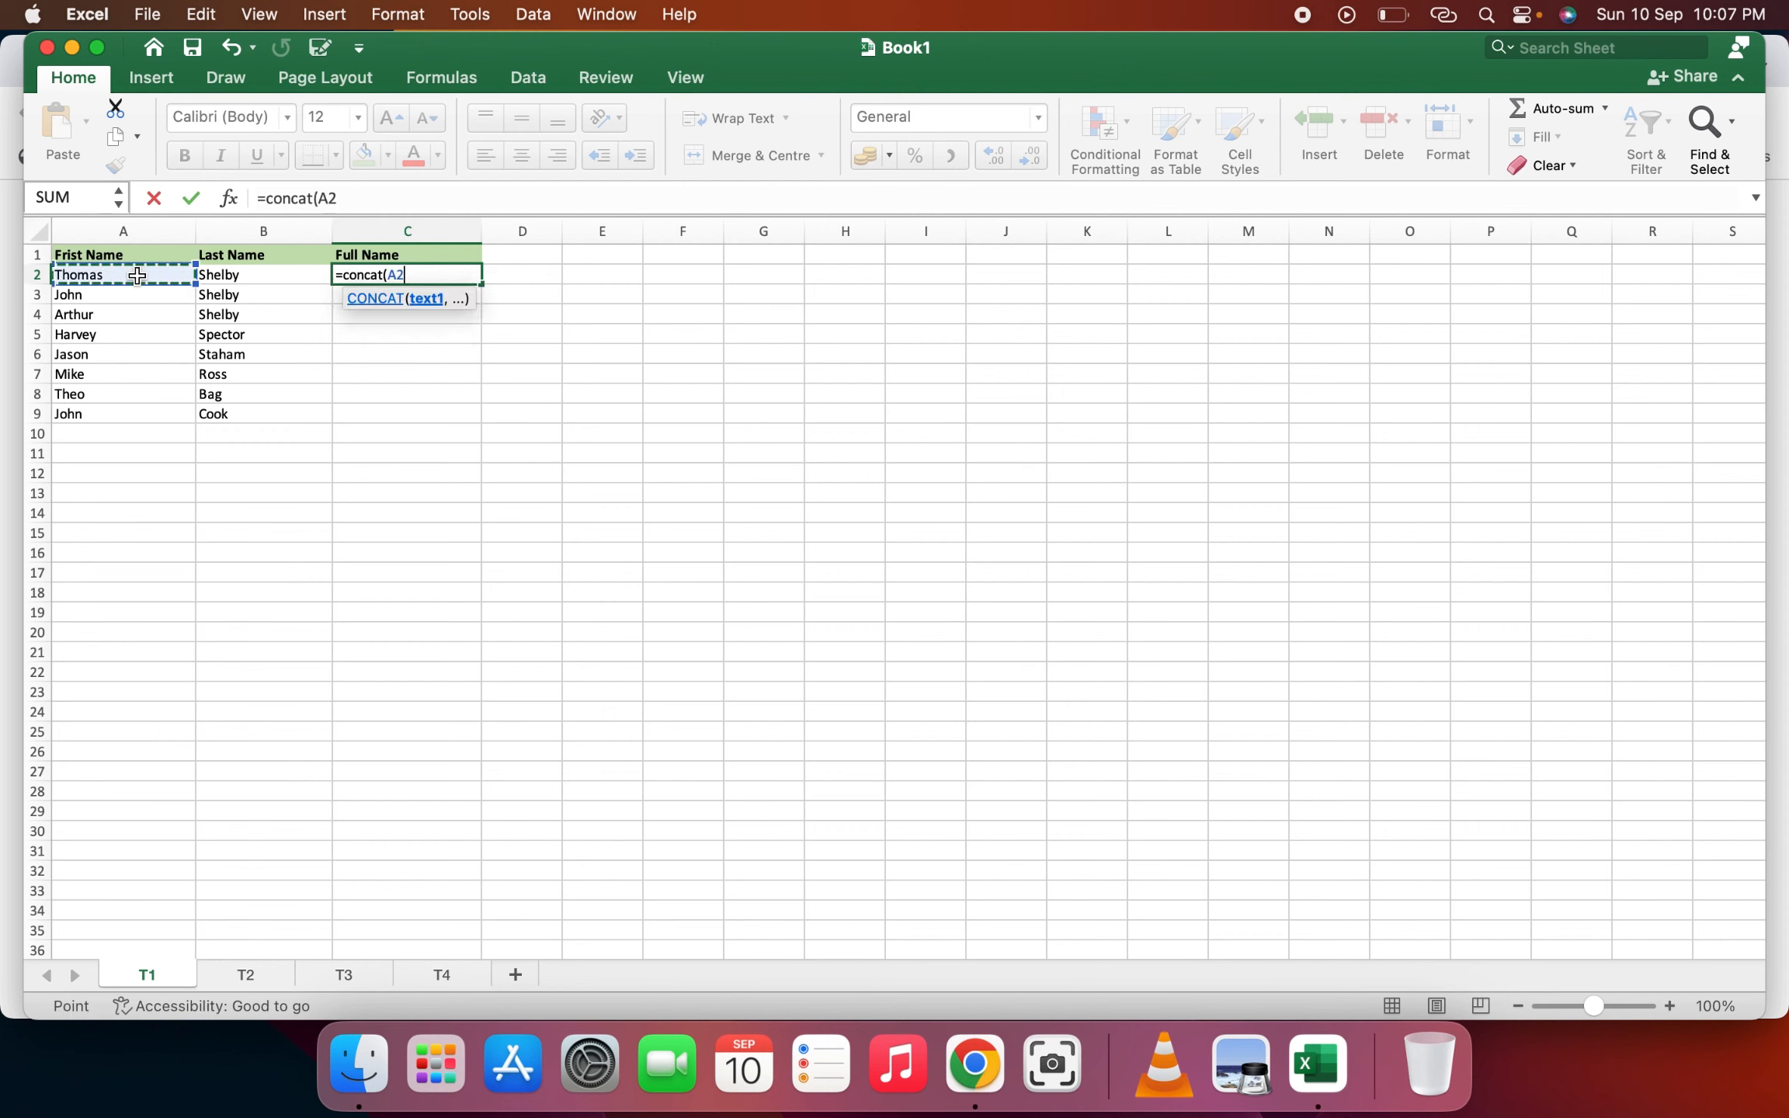
text(," ",)
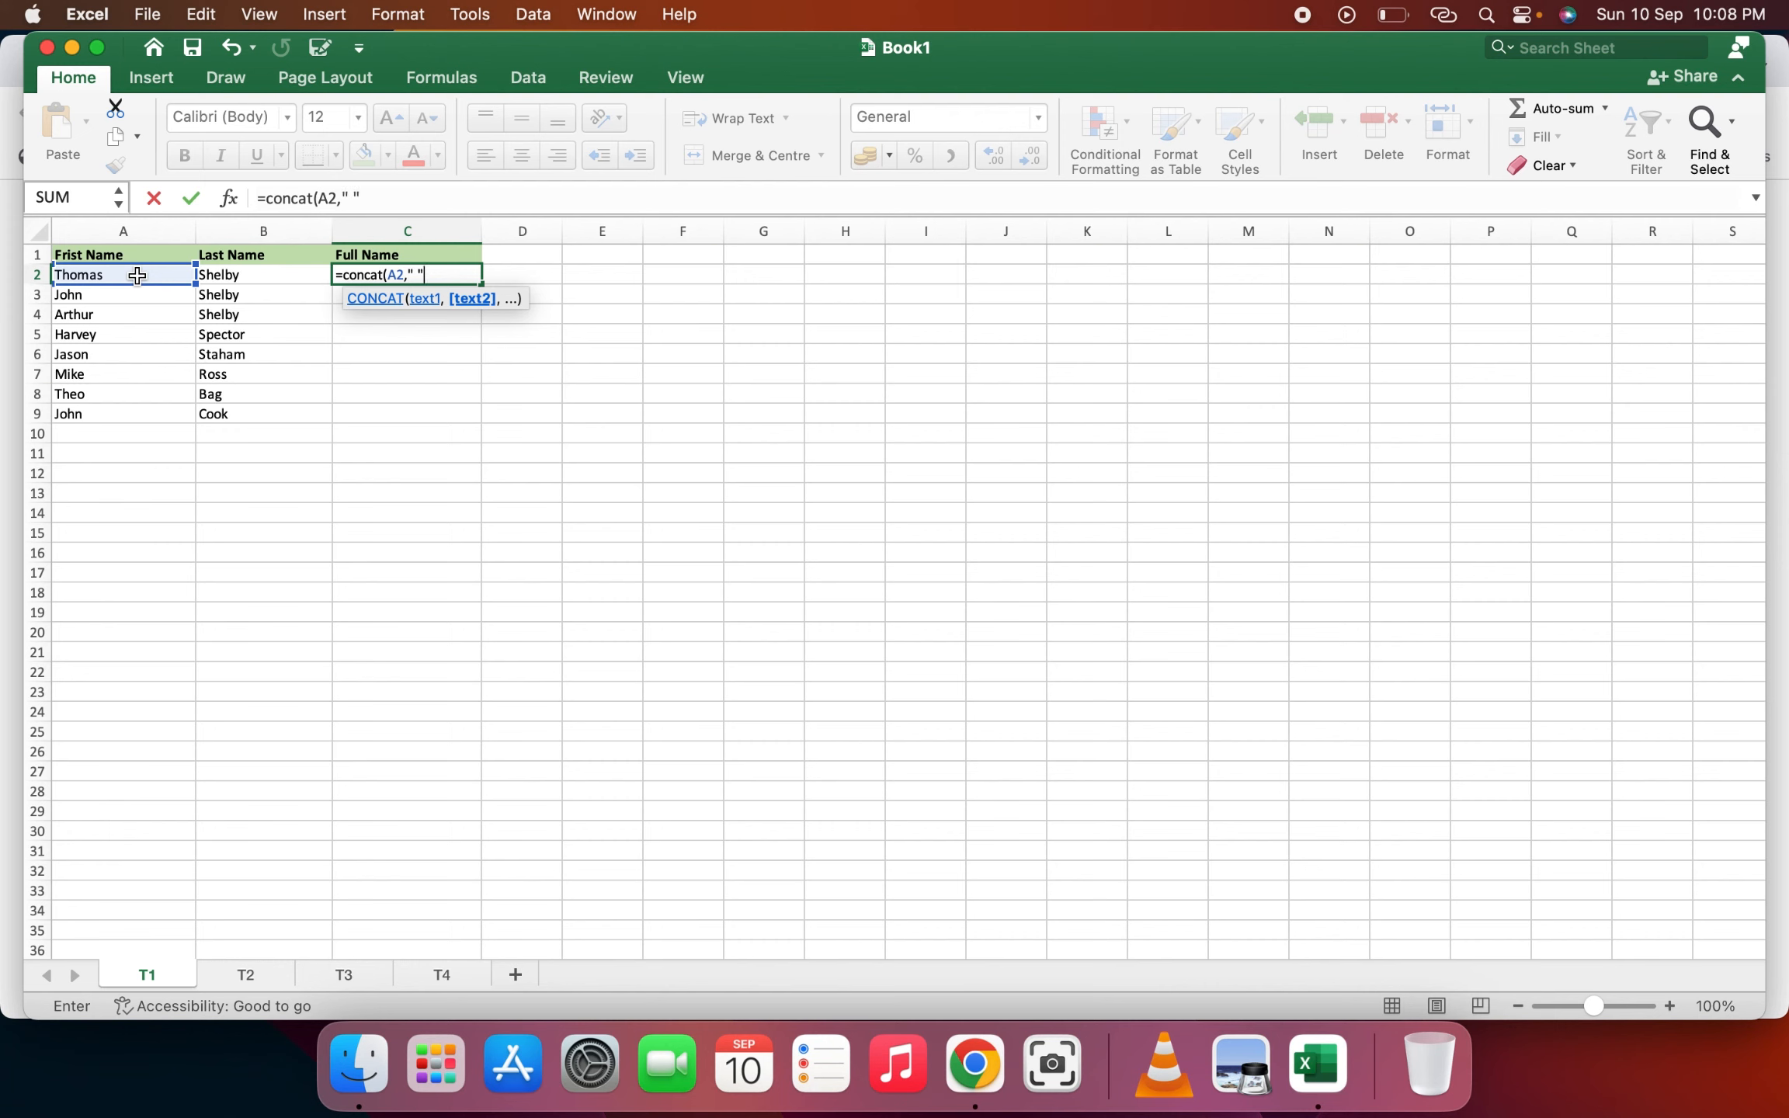
click(226, 277)
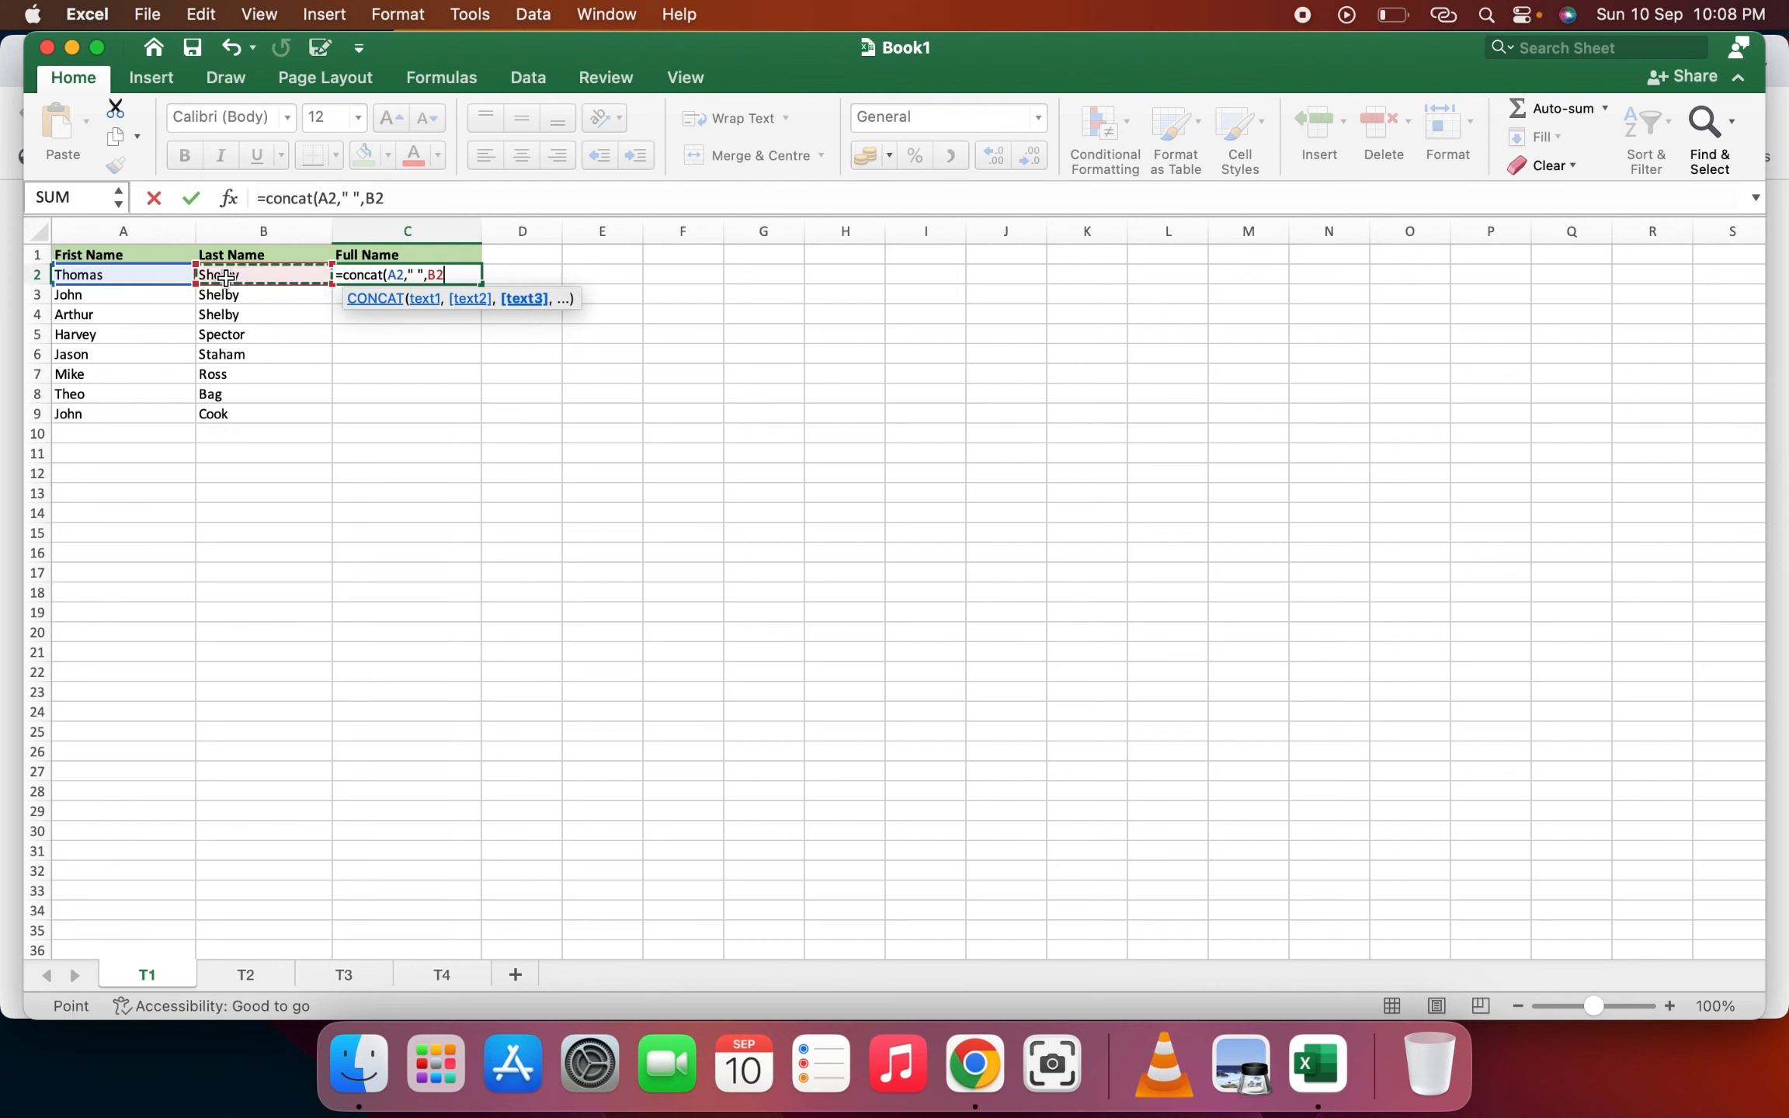
text())
key(Return)
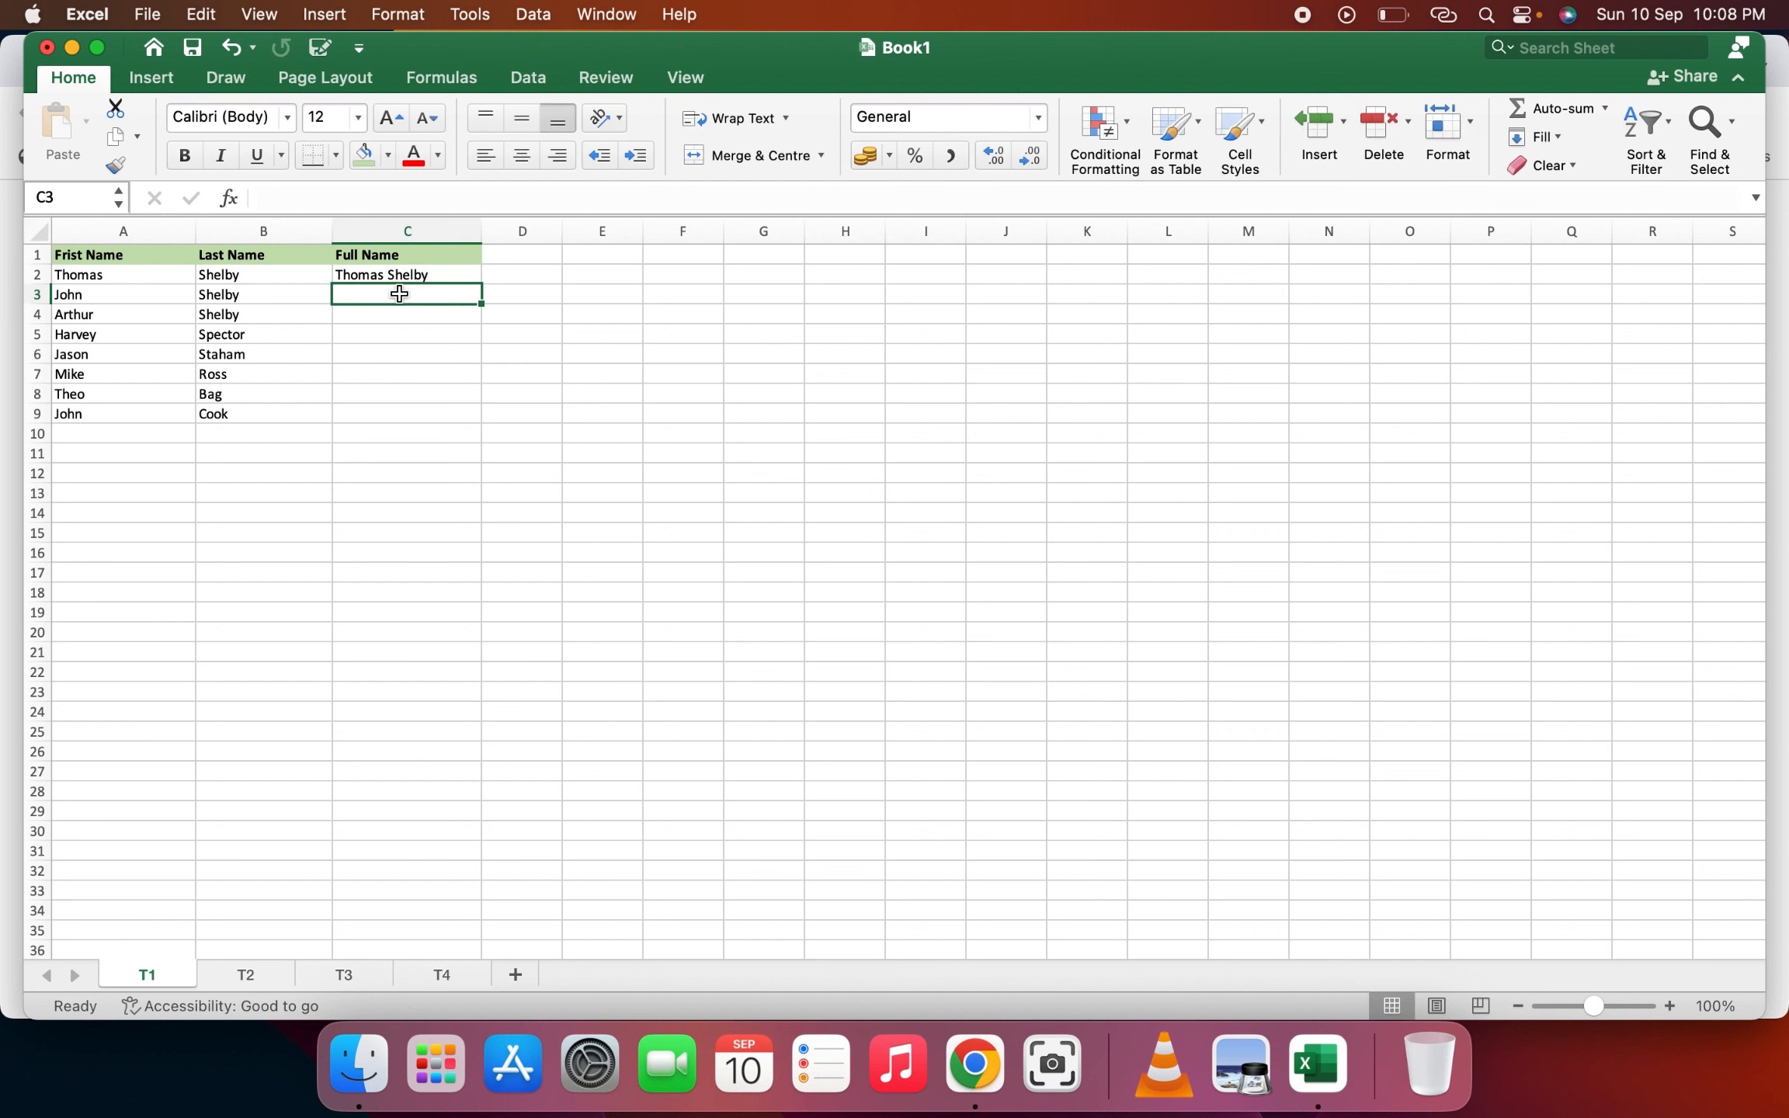
Step: Fill the CONCAT formula from C2 down through C9
drag(404, 275, 390, 406)
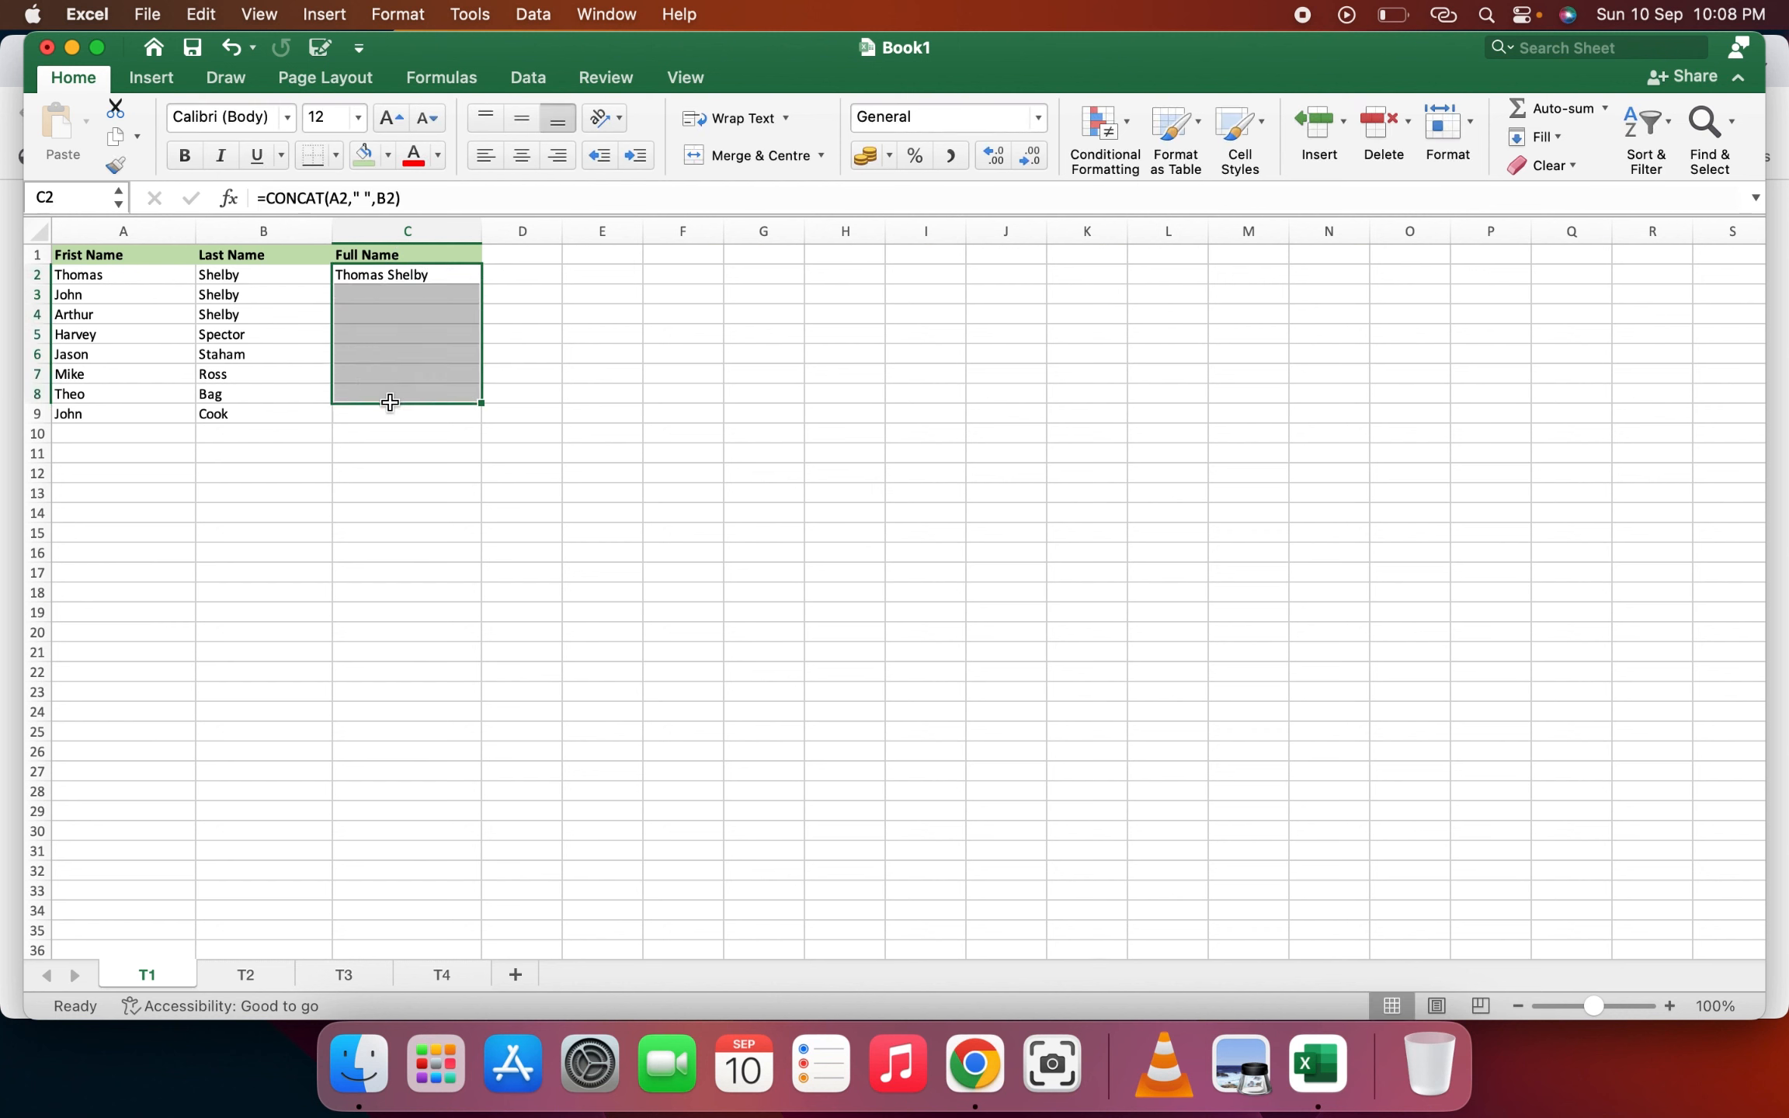
click(446, 274)
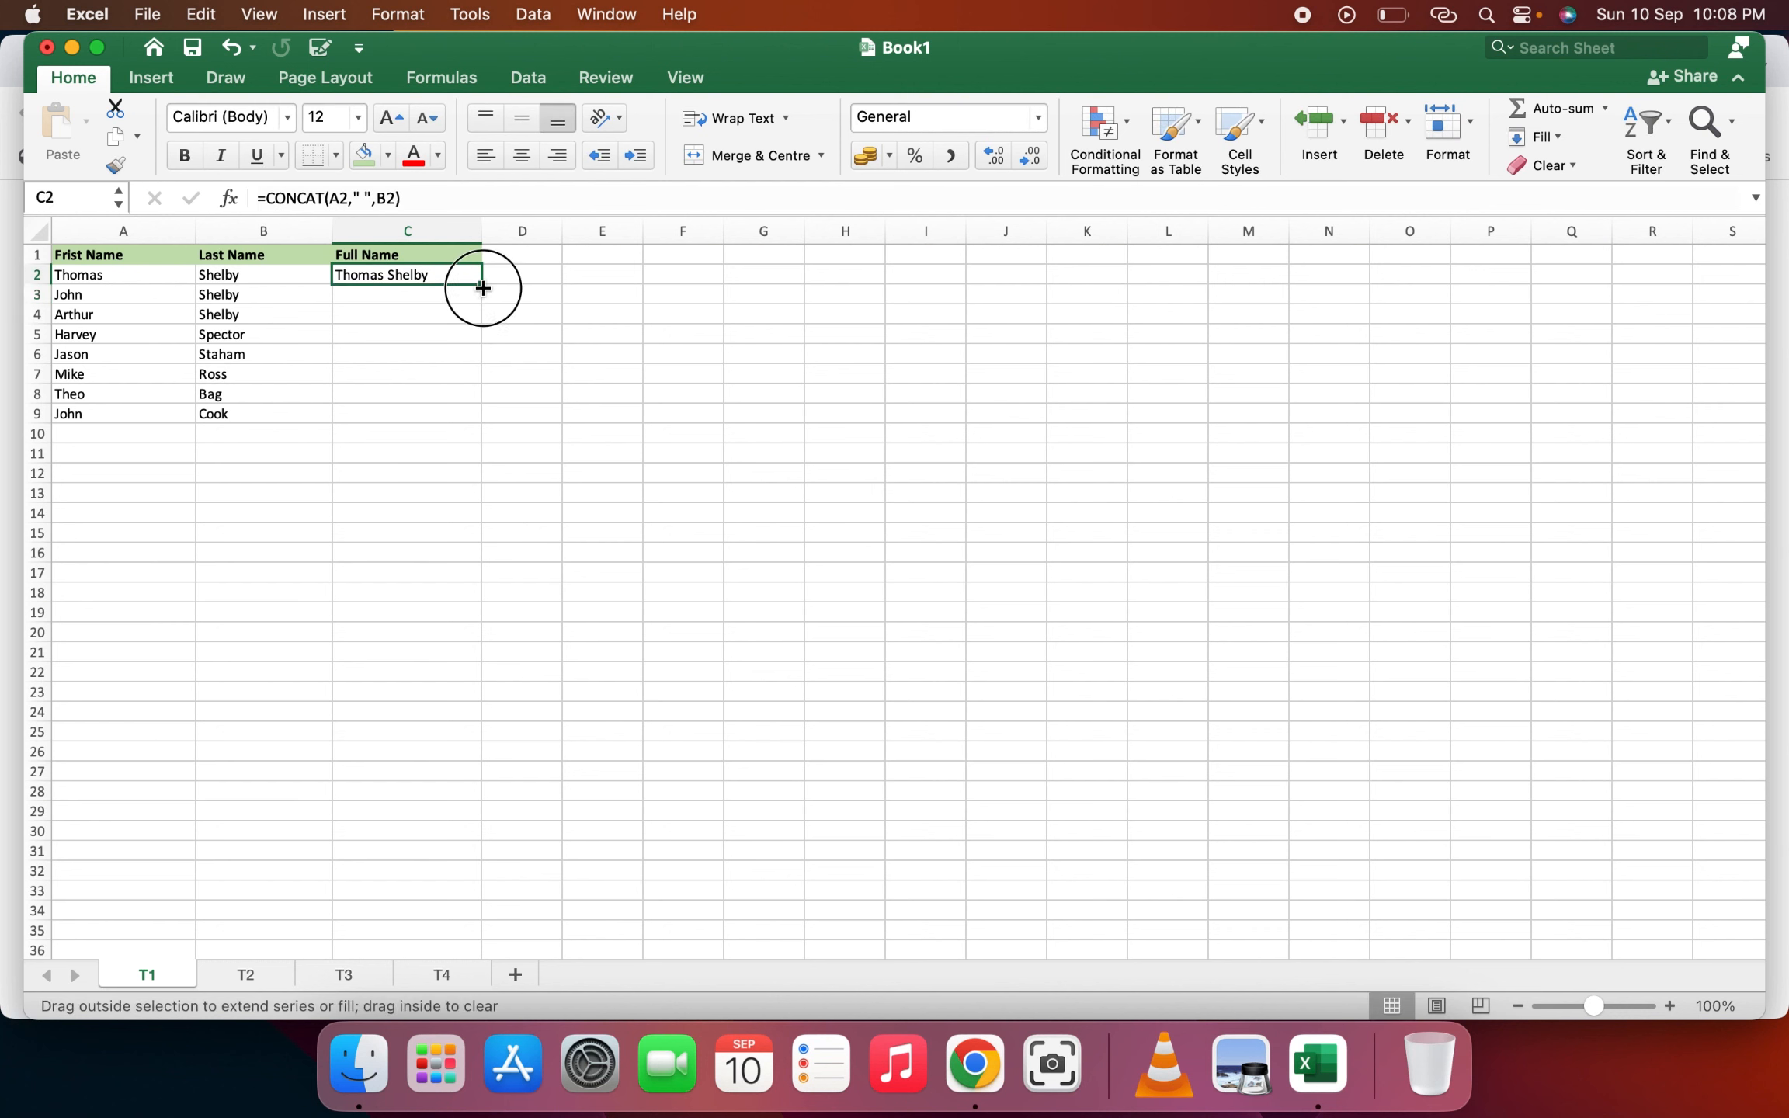
double_click(481, 283)
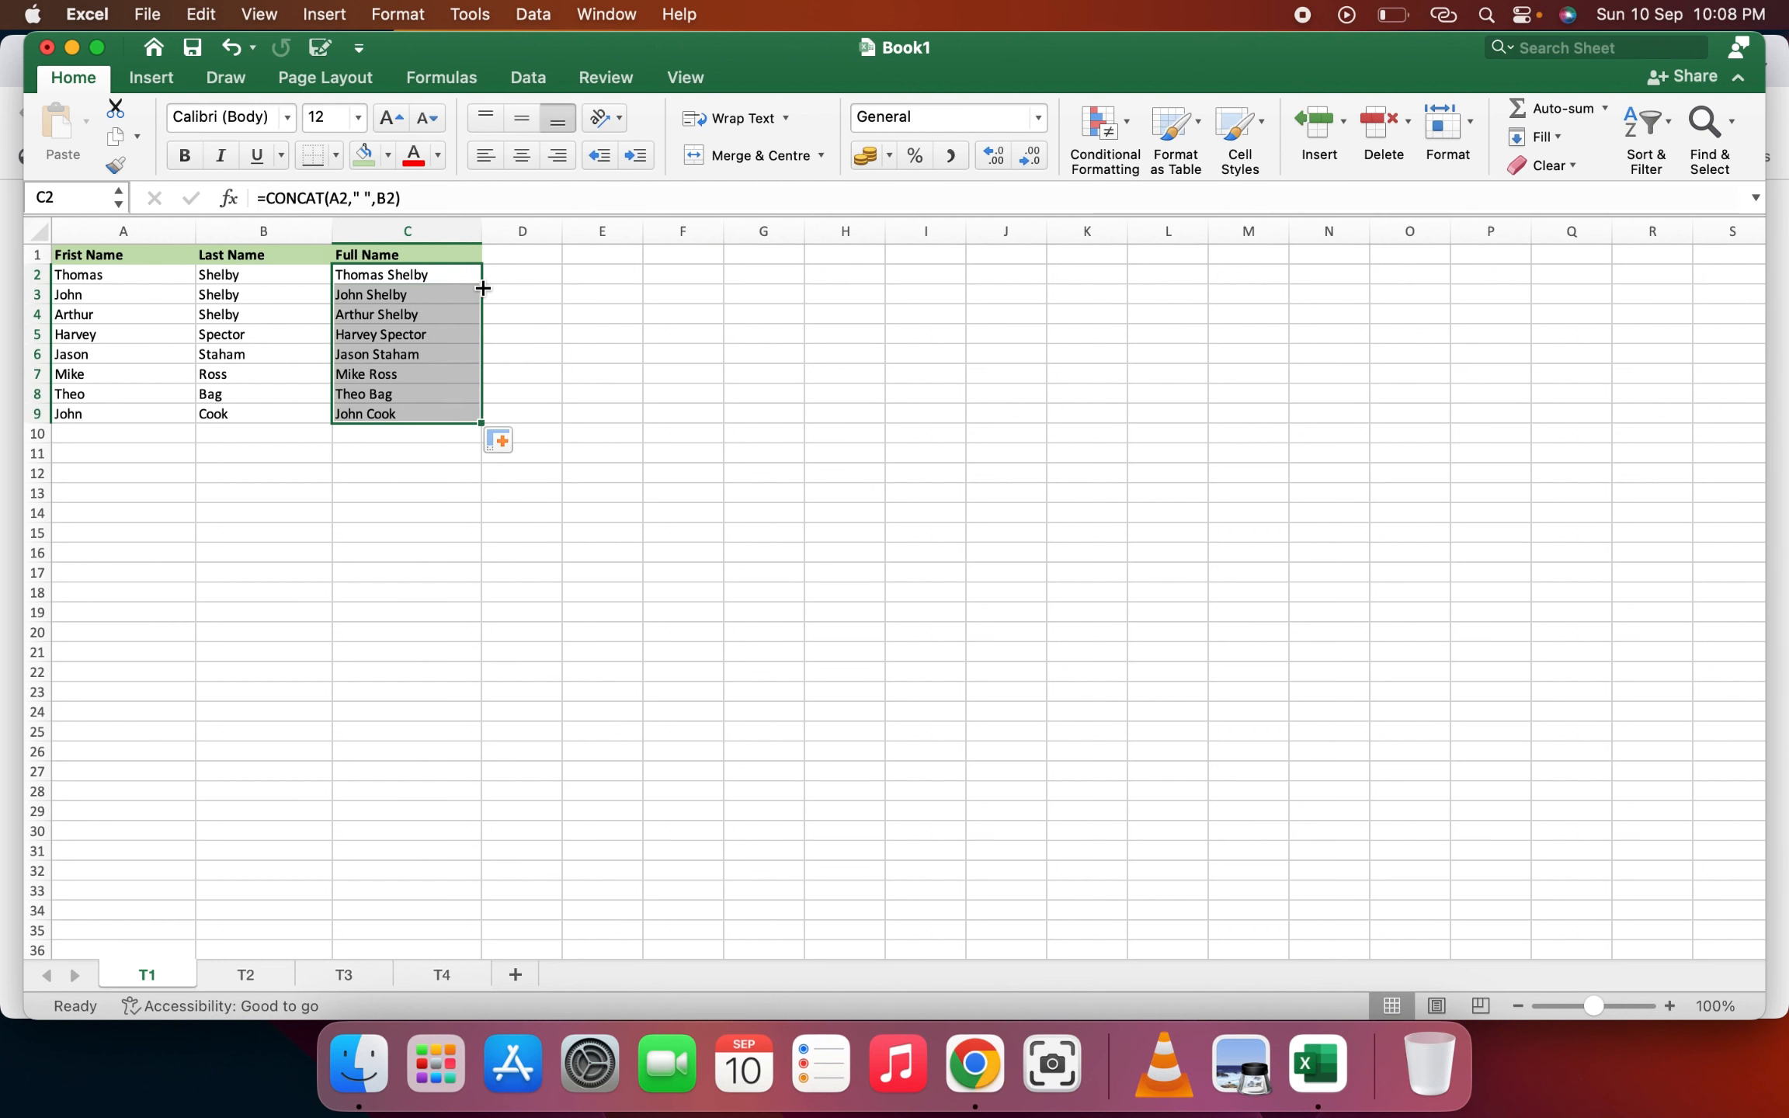
Step: Clear the formulas from C2:C9 in the Full Name column
click(441, 273)
drag(441, 274, 406, 413)
key(Delete)
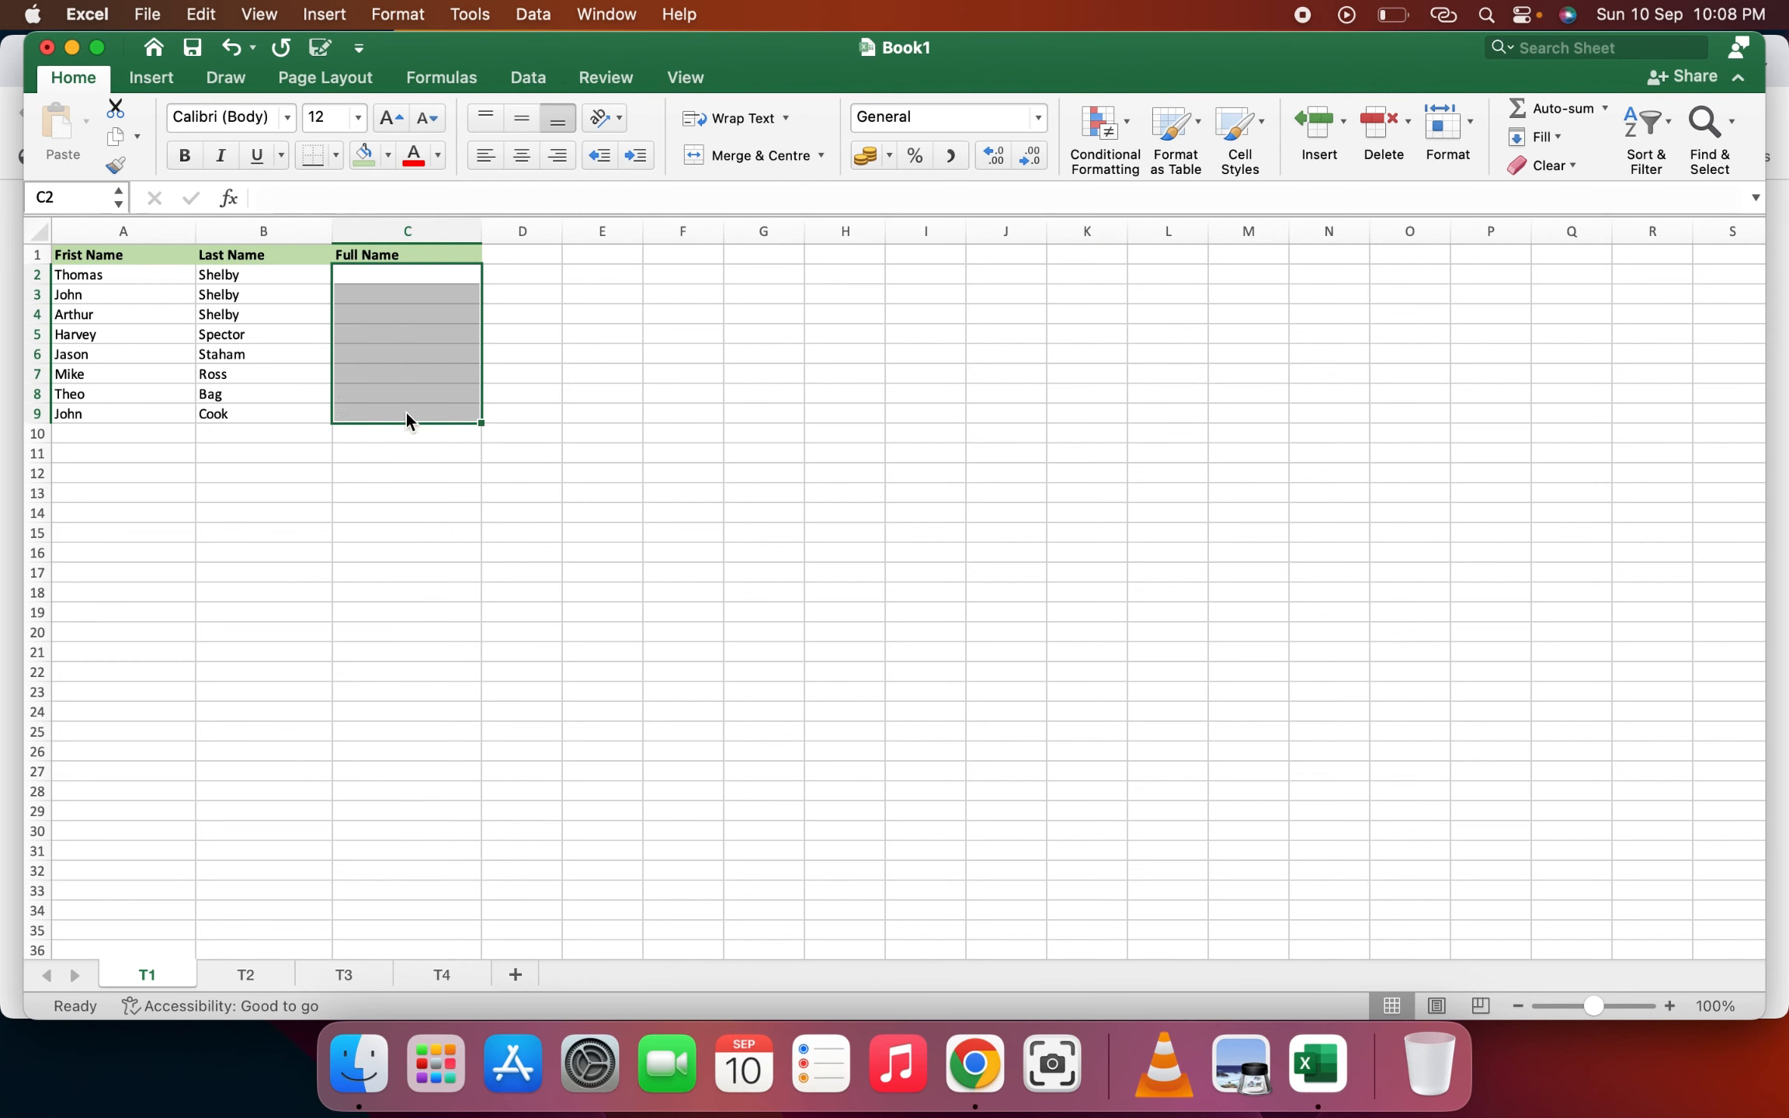
Step: Enter the row 2 person's full name, first name before last name, in C2 and Flash Fill the column down to C9
click(384, 278)
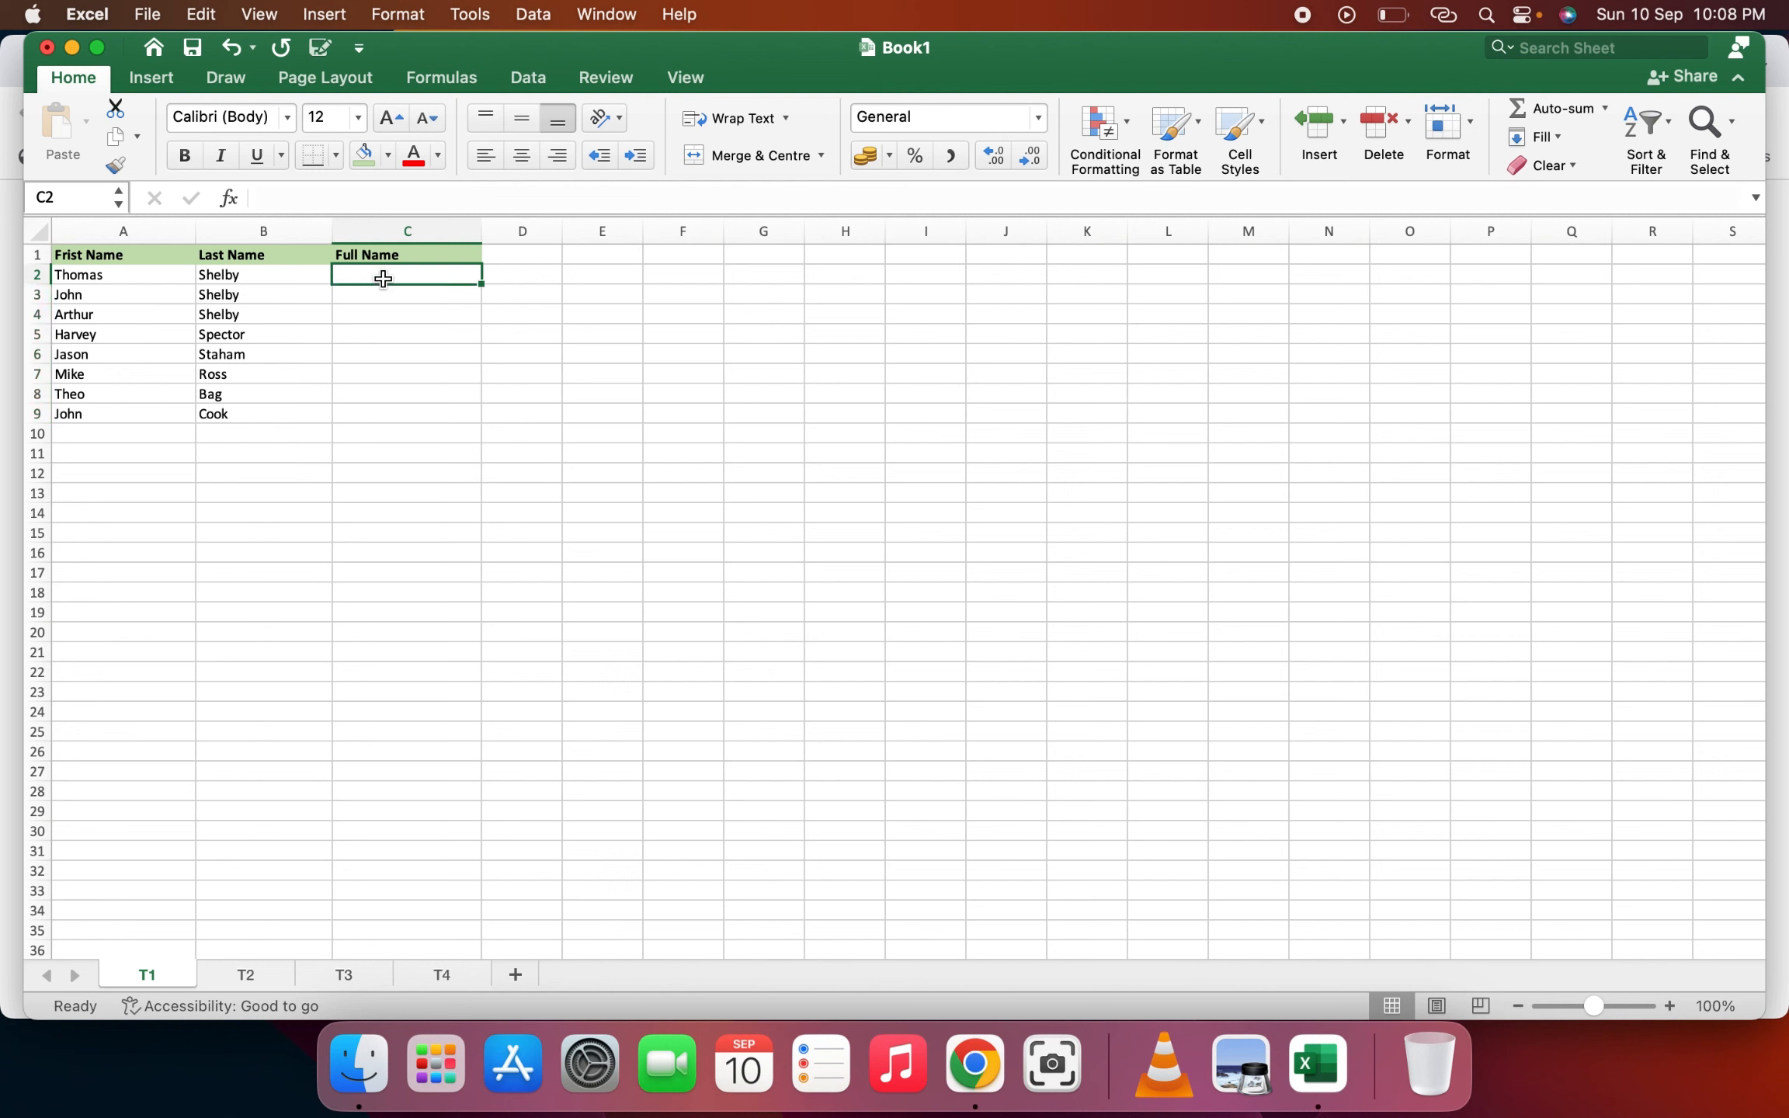
text(Th)
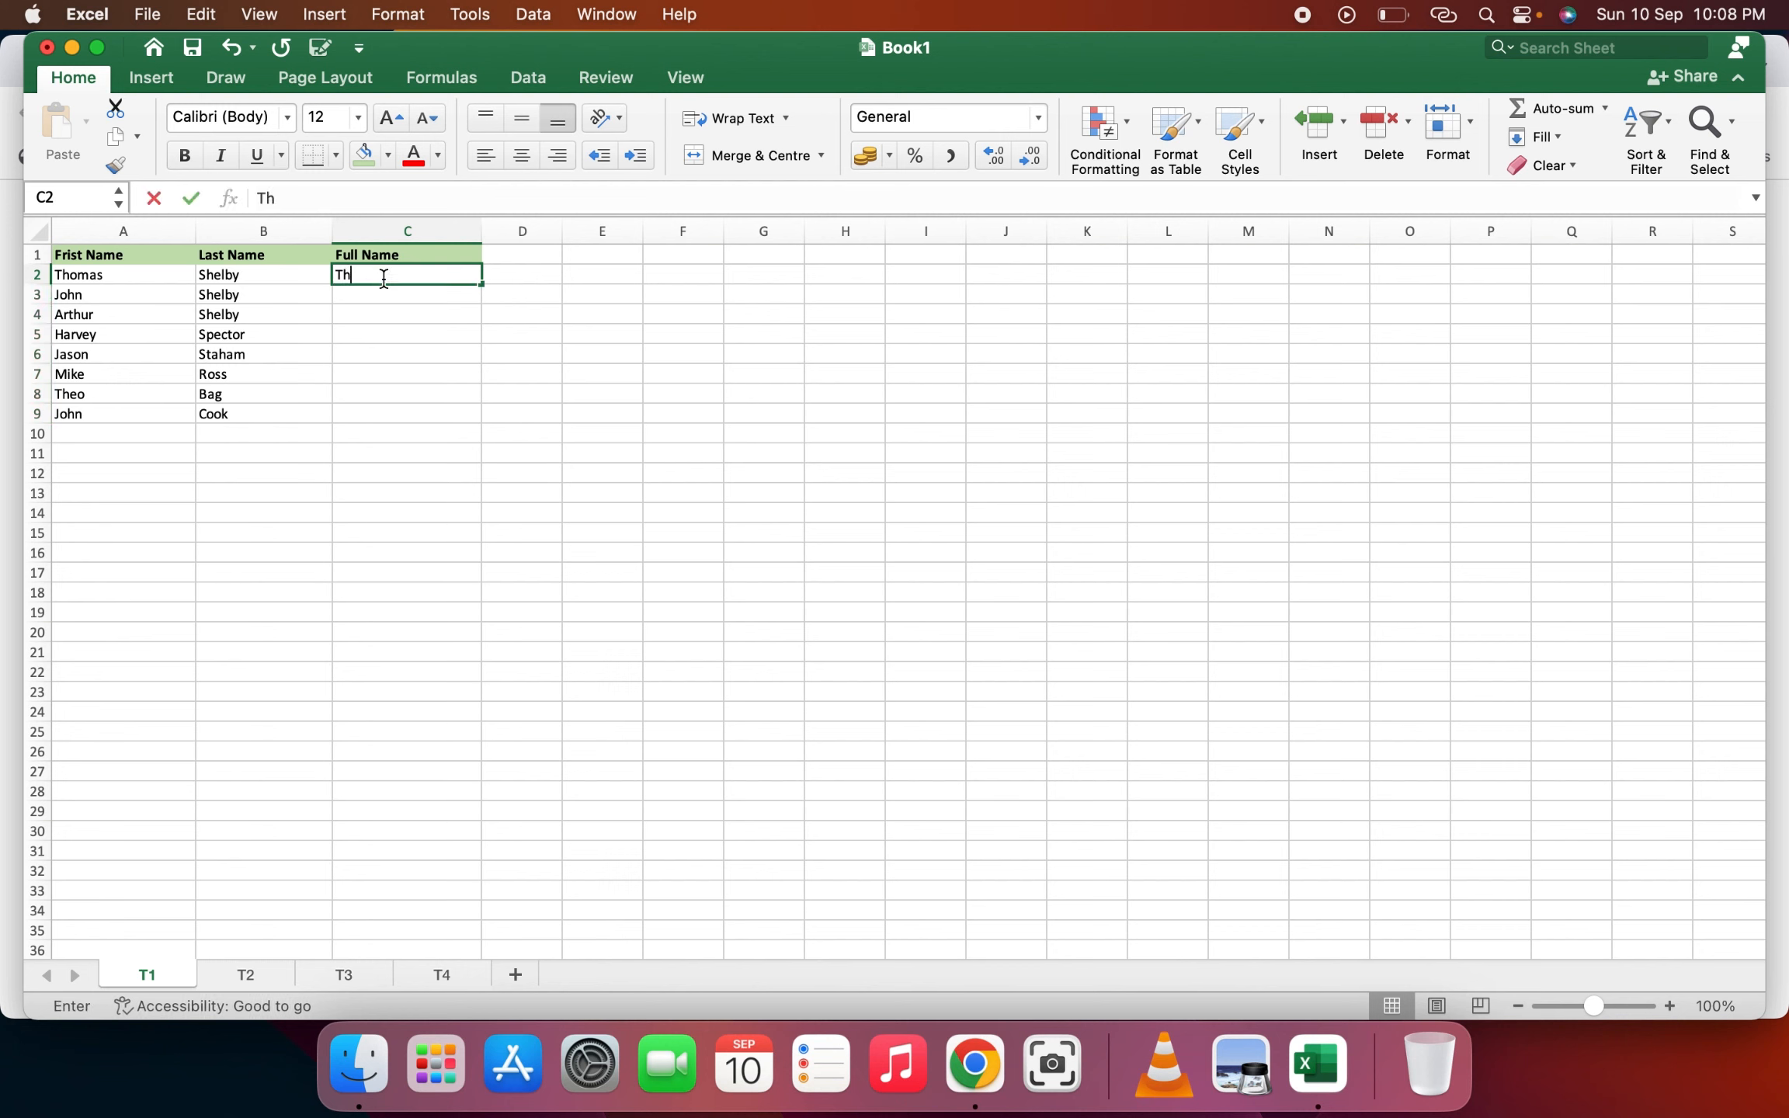
text(omas Shel)
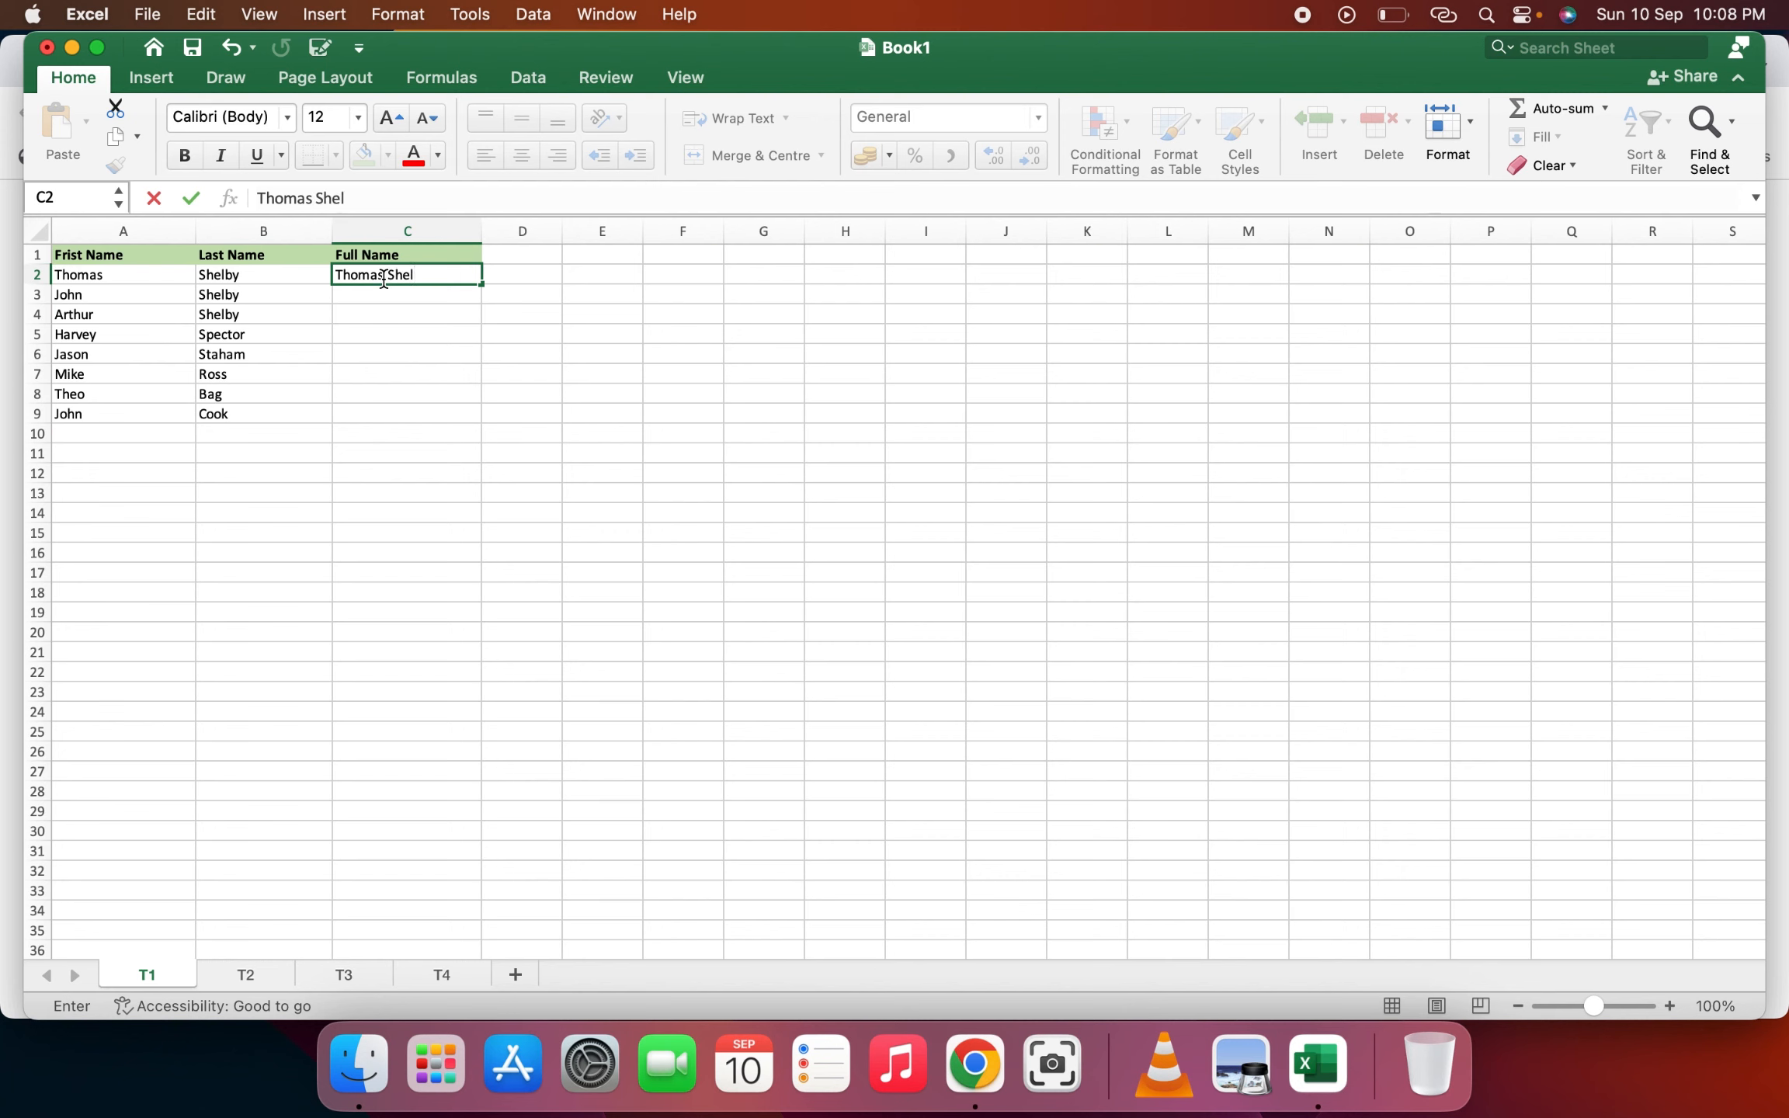
text(by)
key(Return)
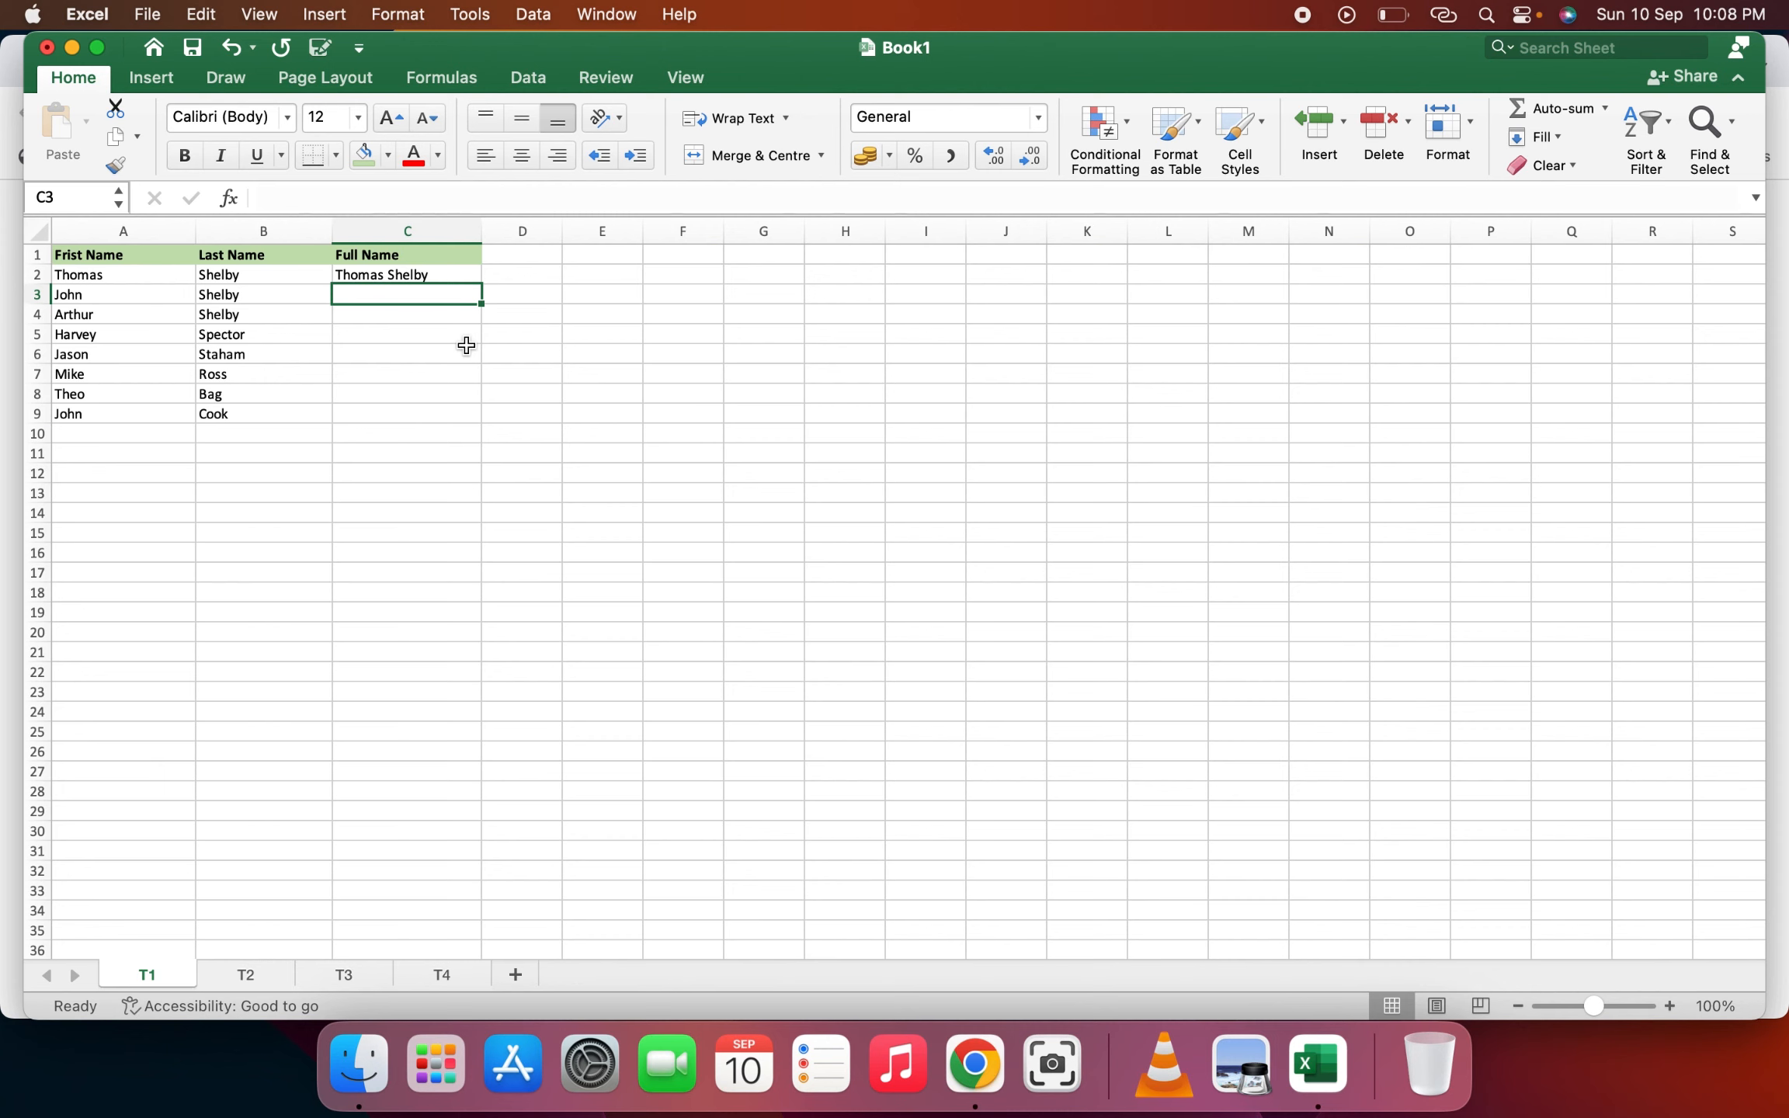
key(ctrl+e)
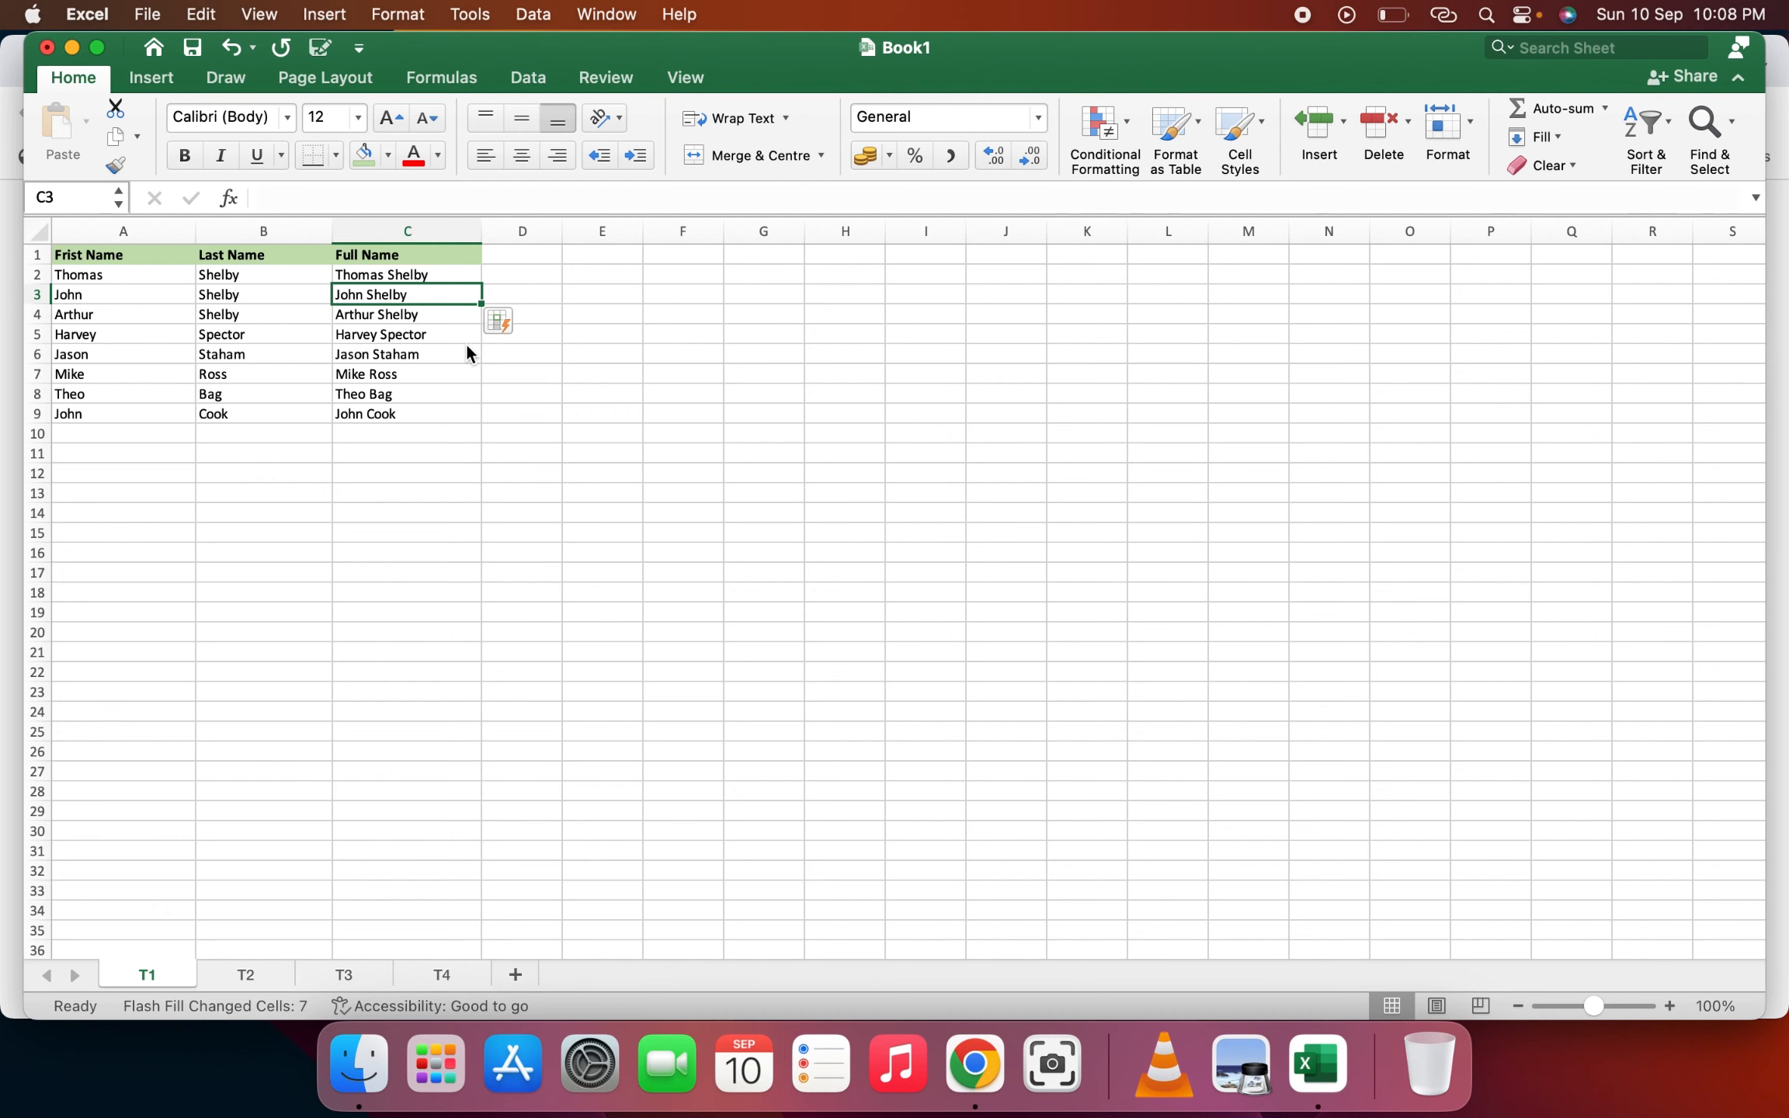
click(427, 415)
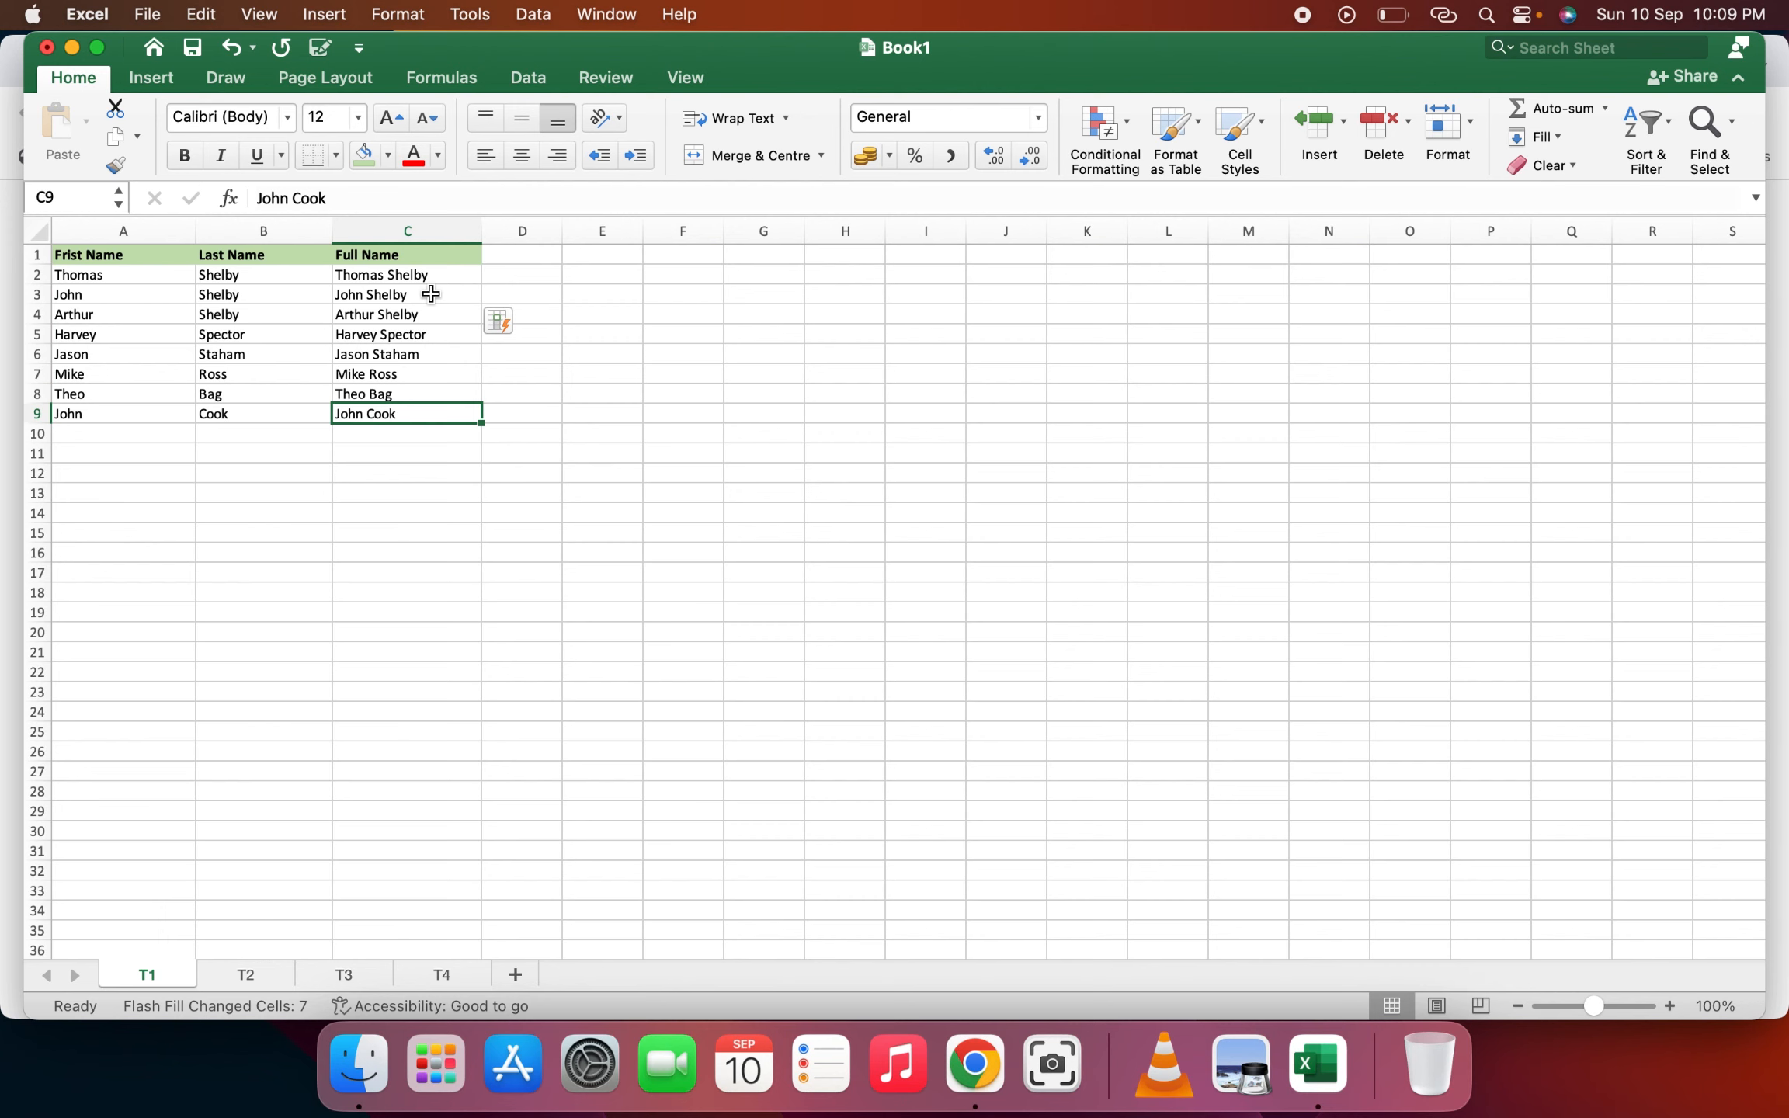
Step: On sheet T2, enter the first name from A2 in B2 and the last name from A2 in C2
click(323, 775)
click(243, 976)
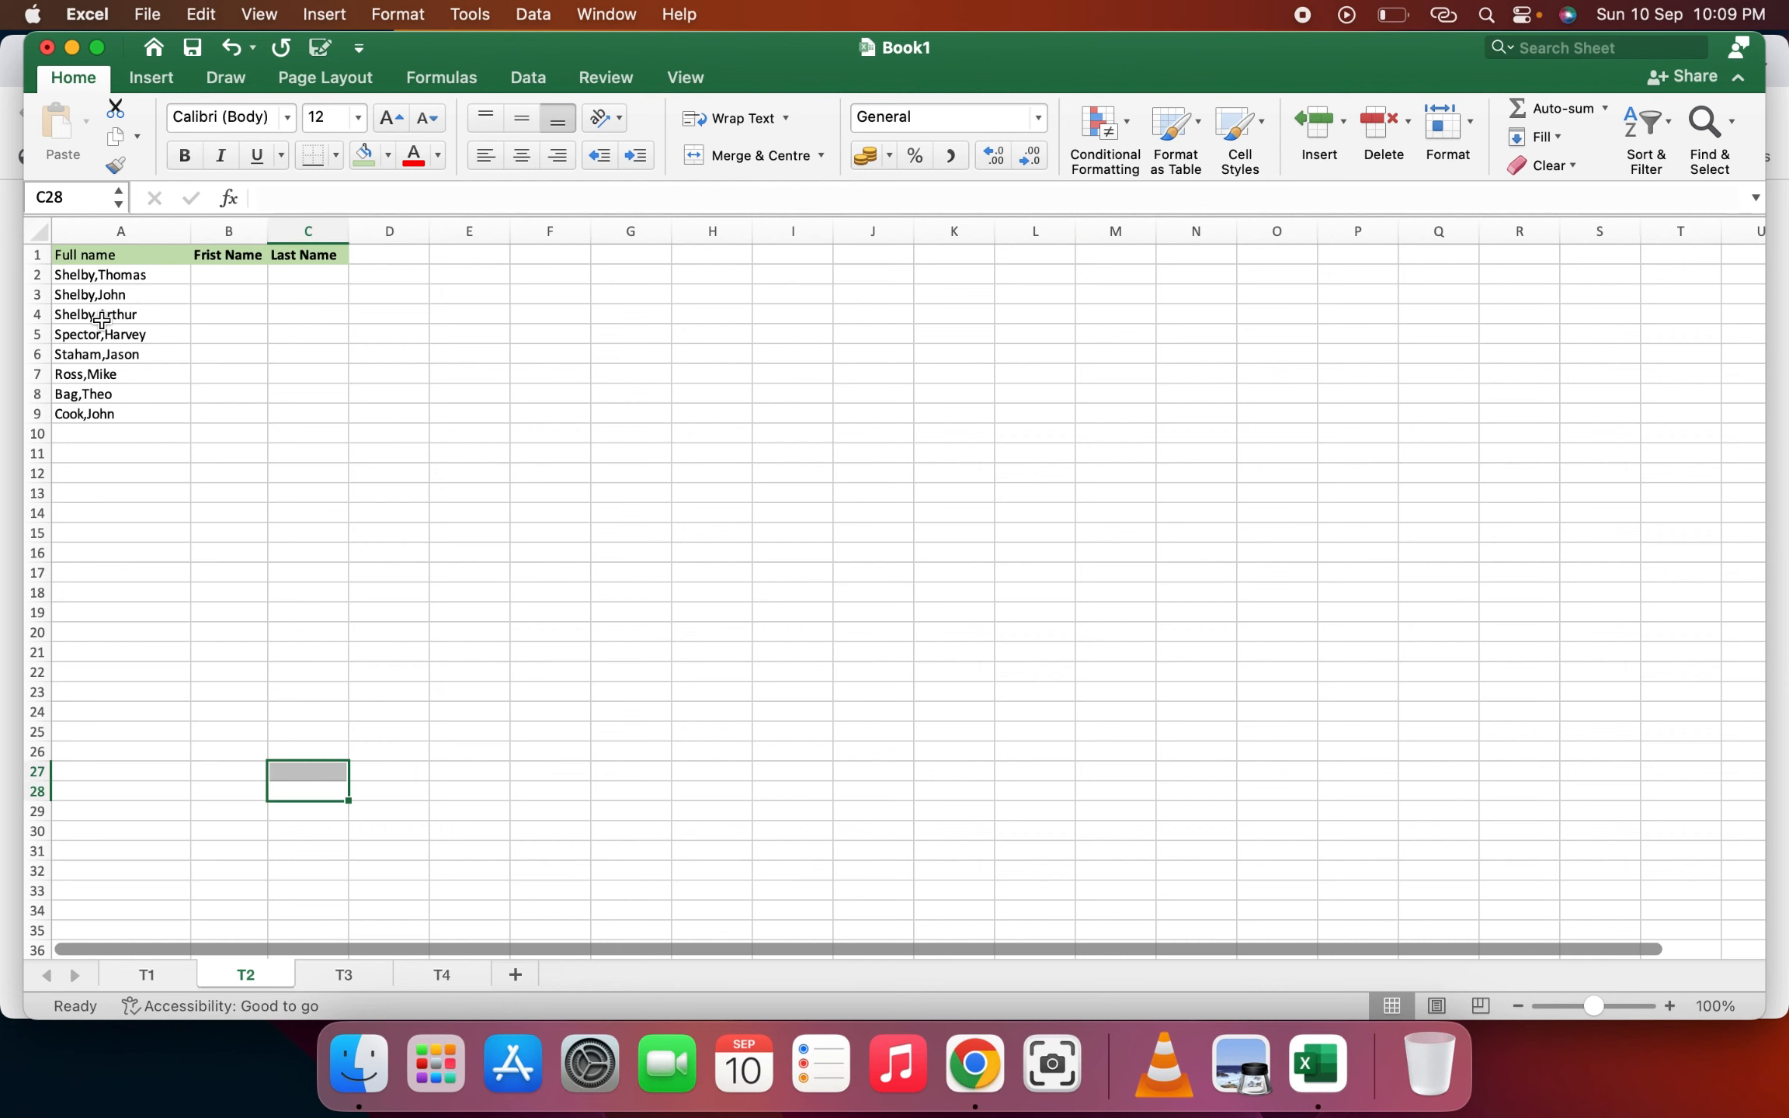
click(211, 268)
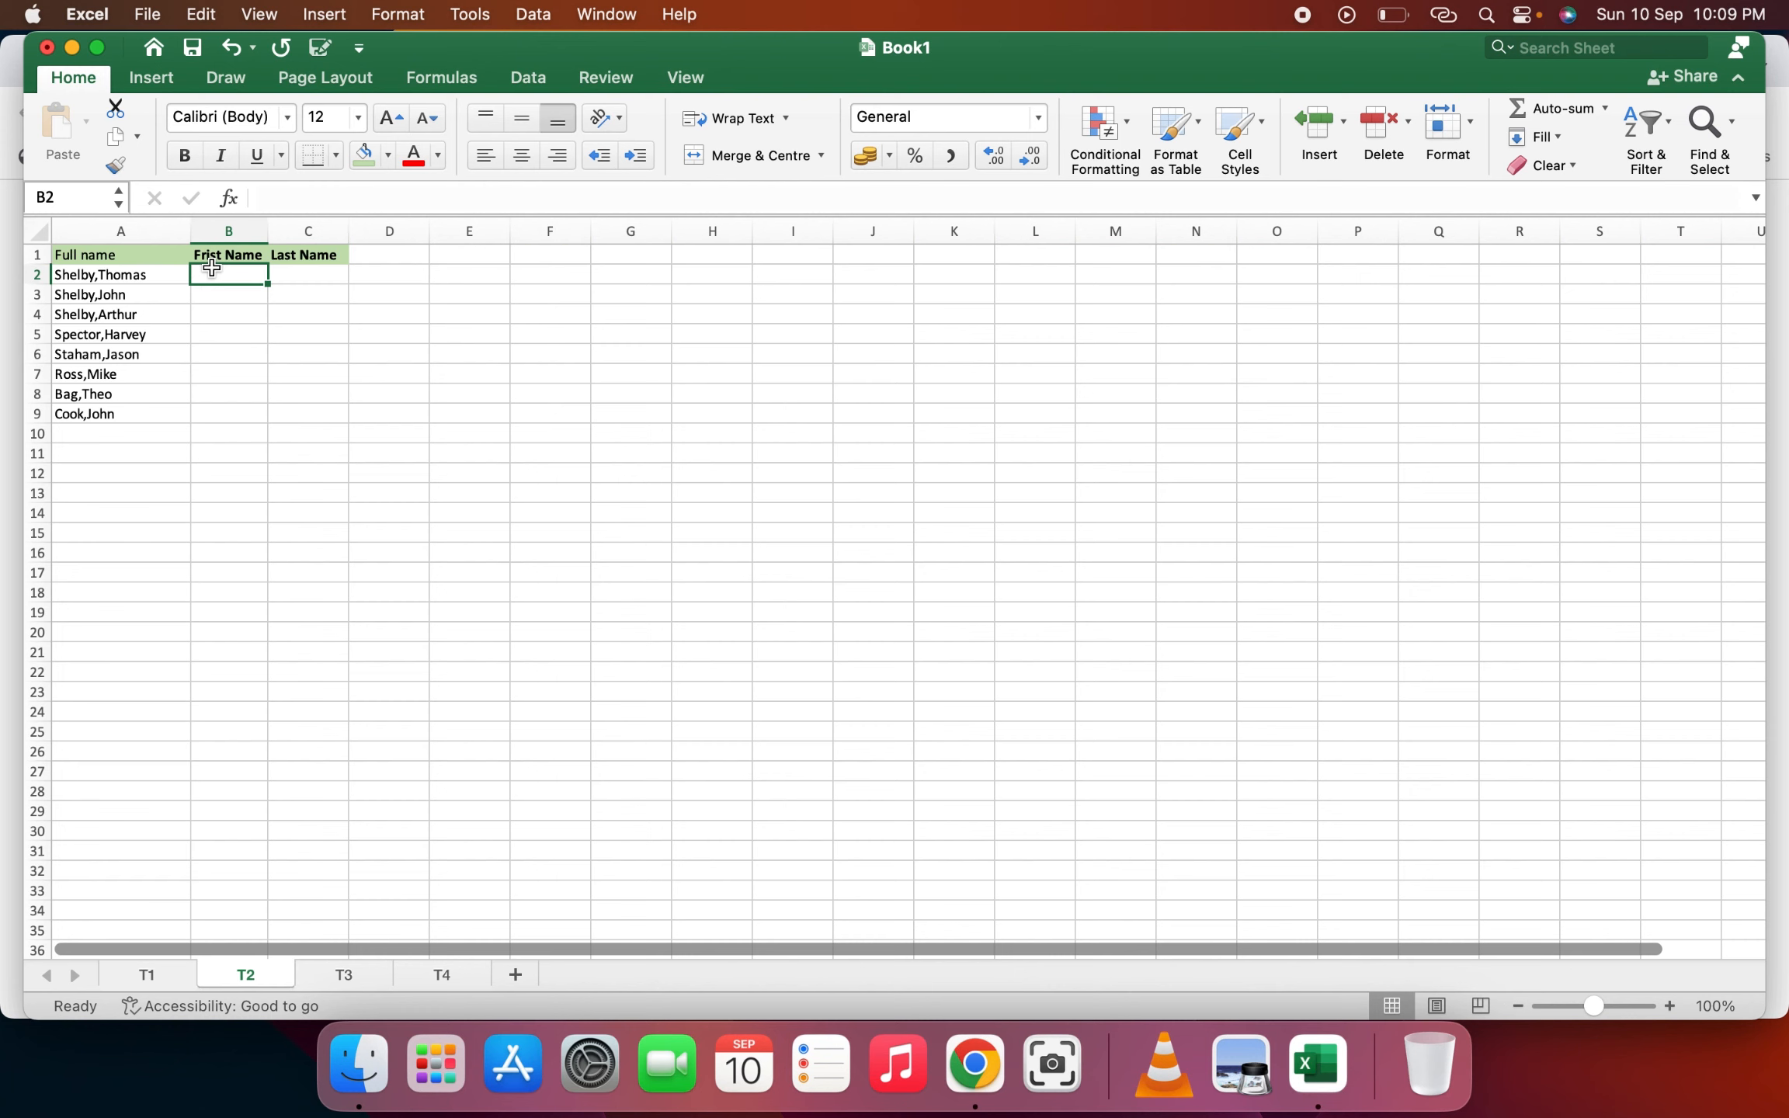
text(Thomas)
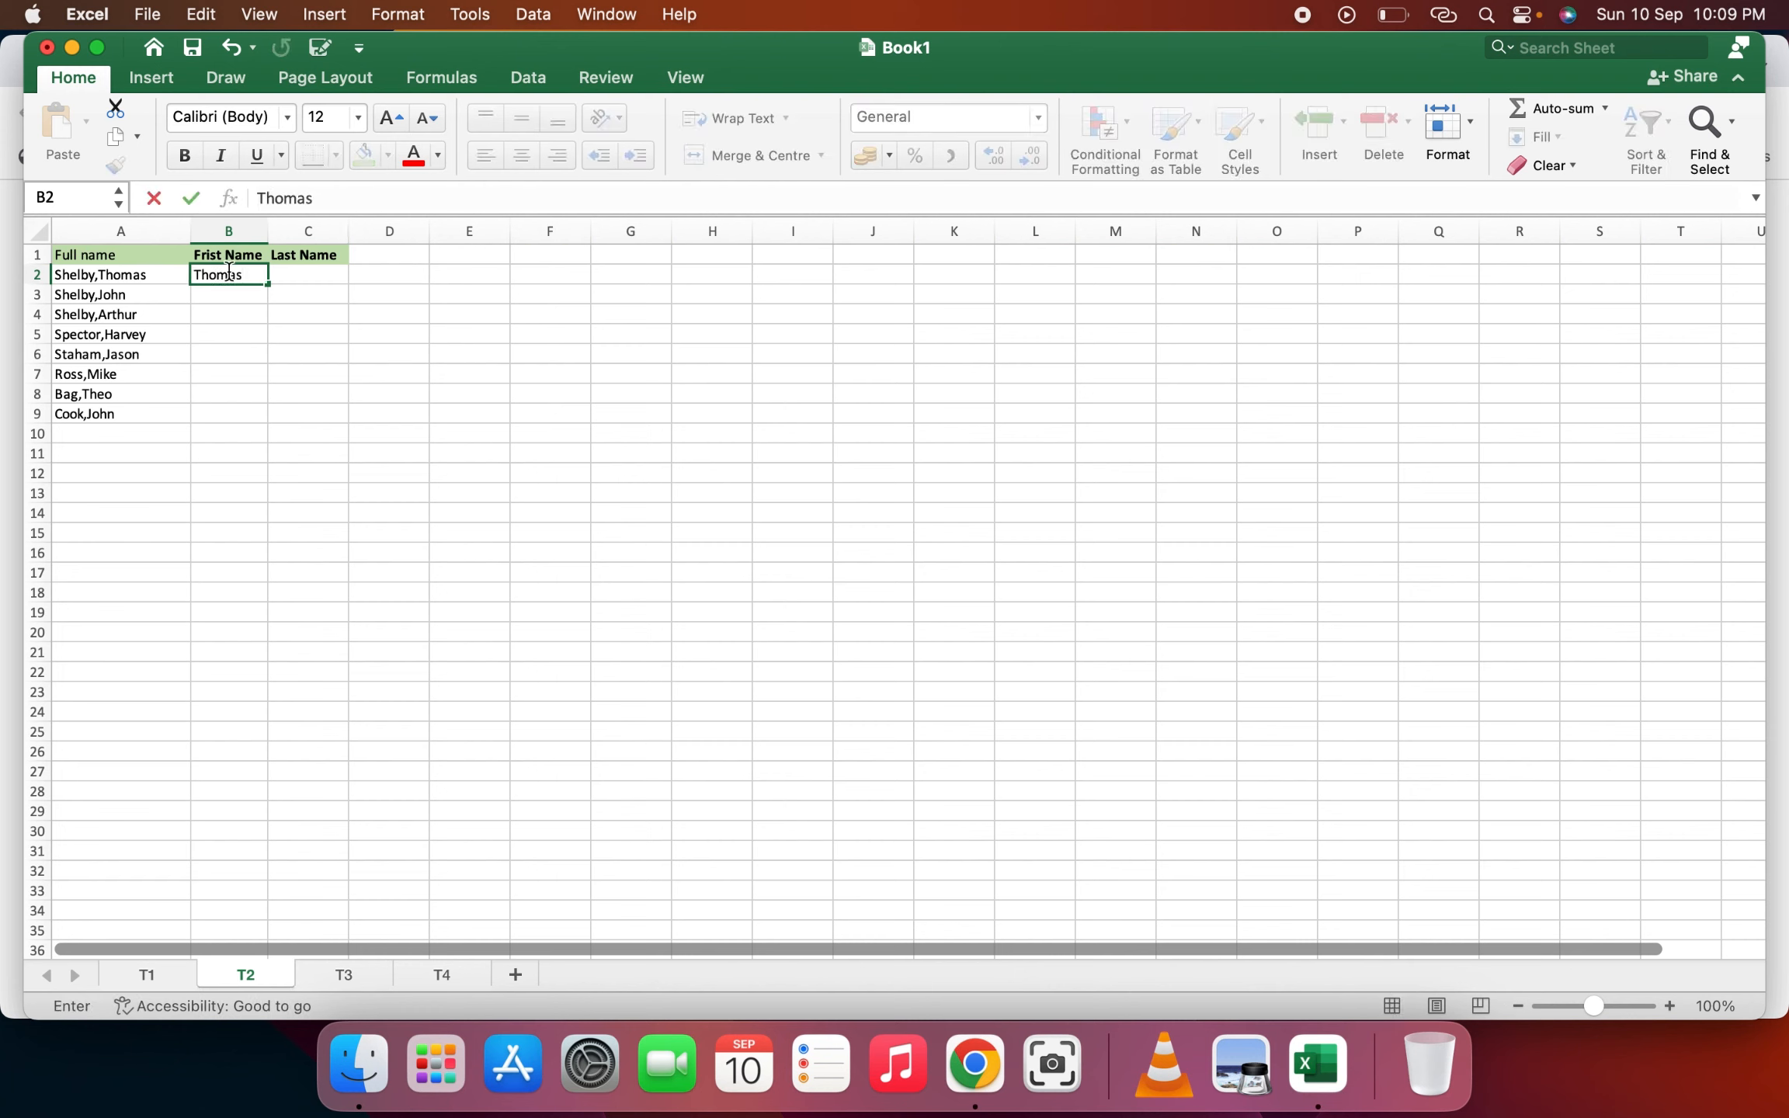
click(320, 299)
click(305, 276)
text(She)
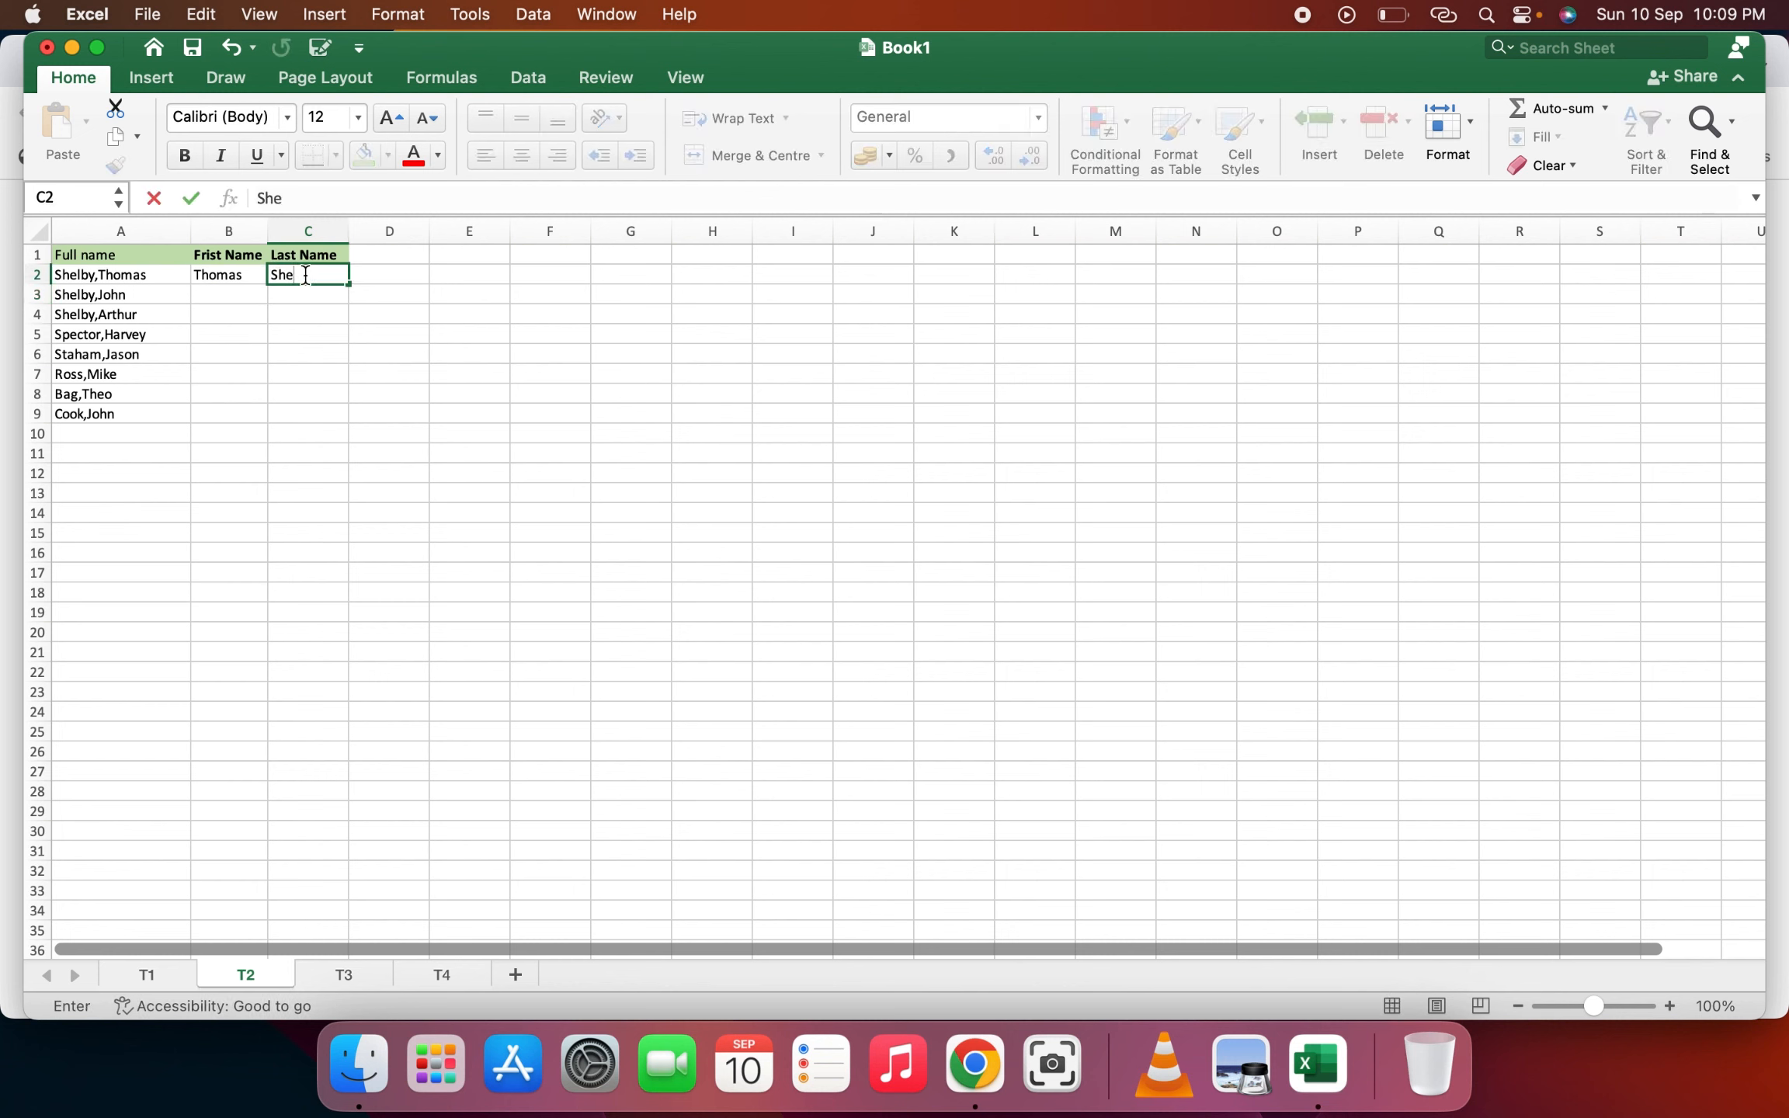
text(lby)
key(Return)
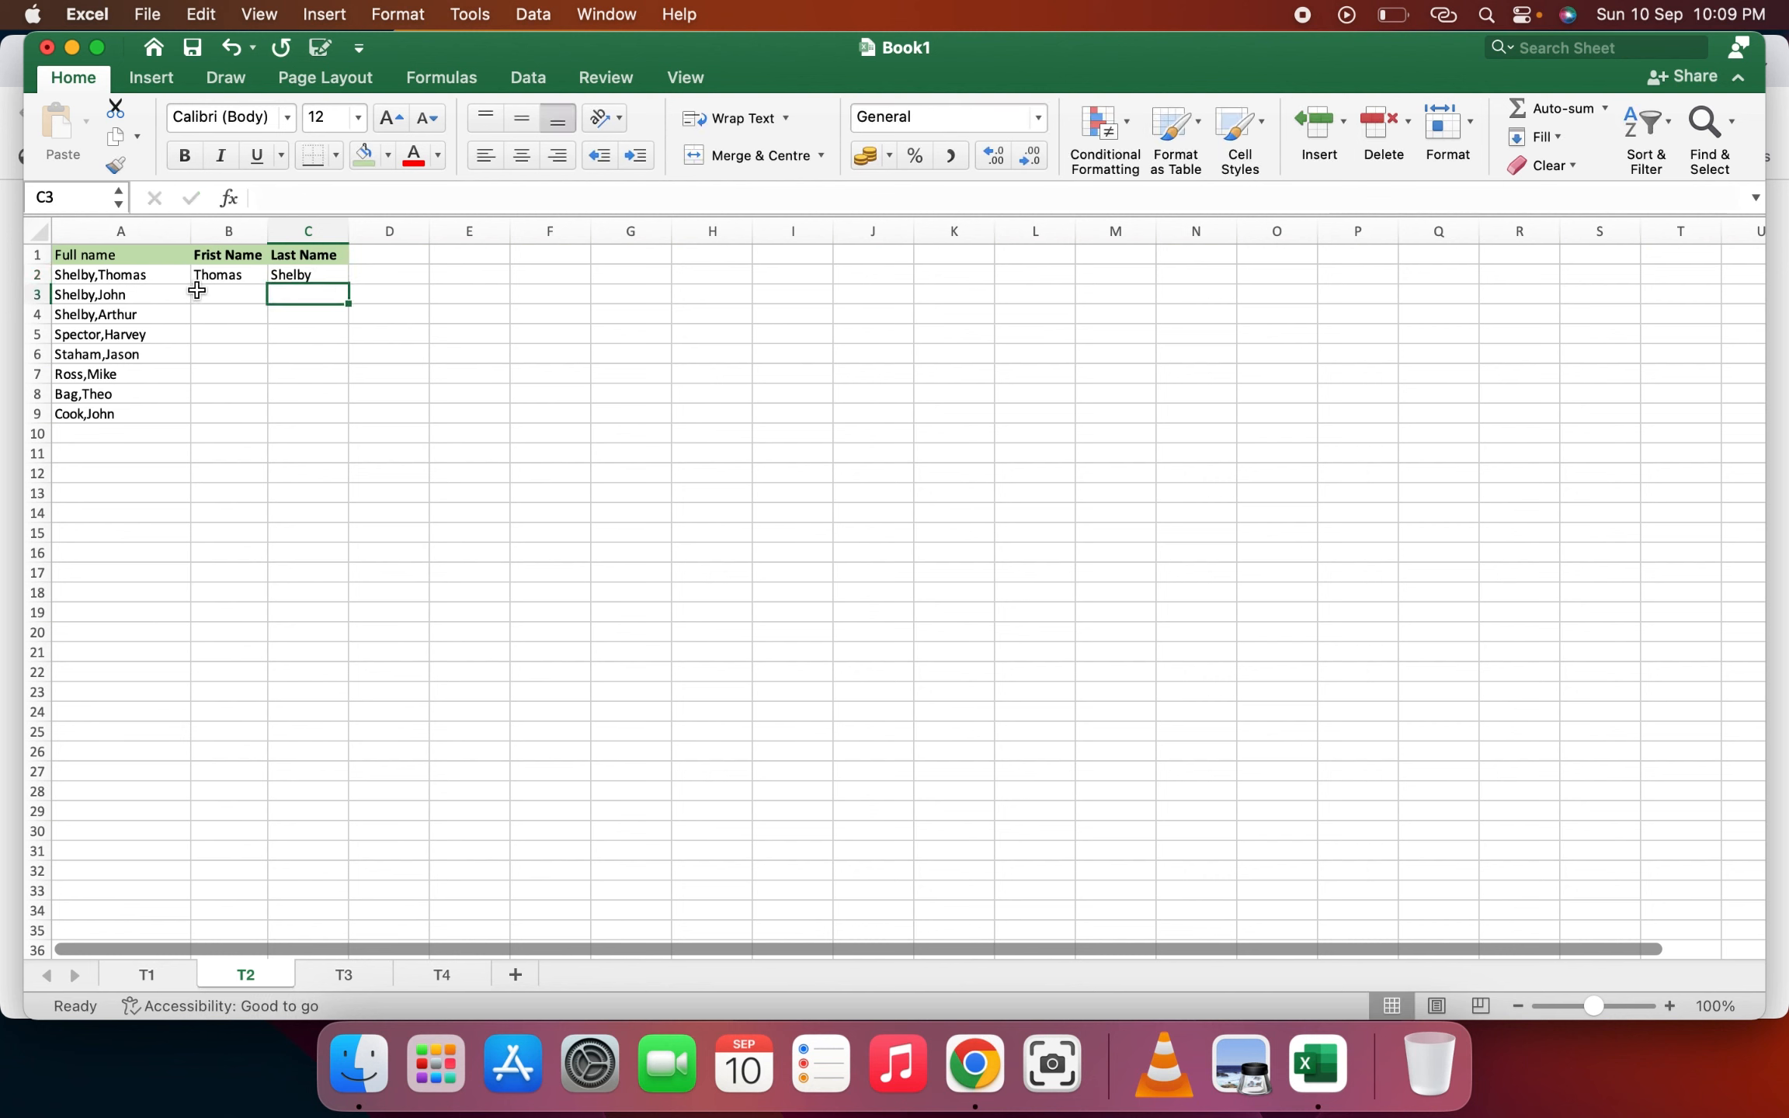
Step: Flash Fill the first name column from B3 and the last name column from C3, down to row 9
click(196, 290)
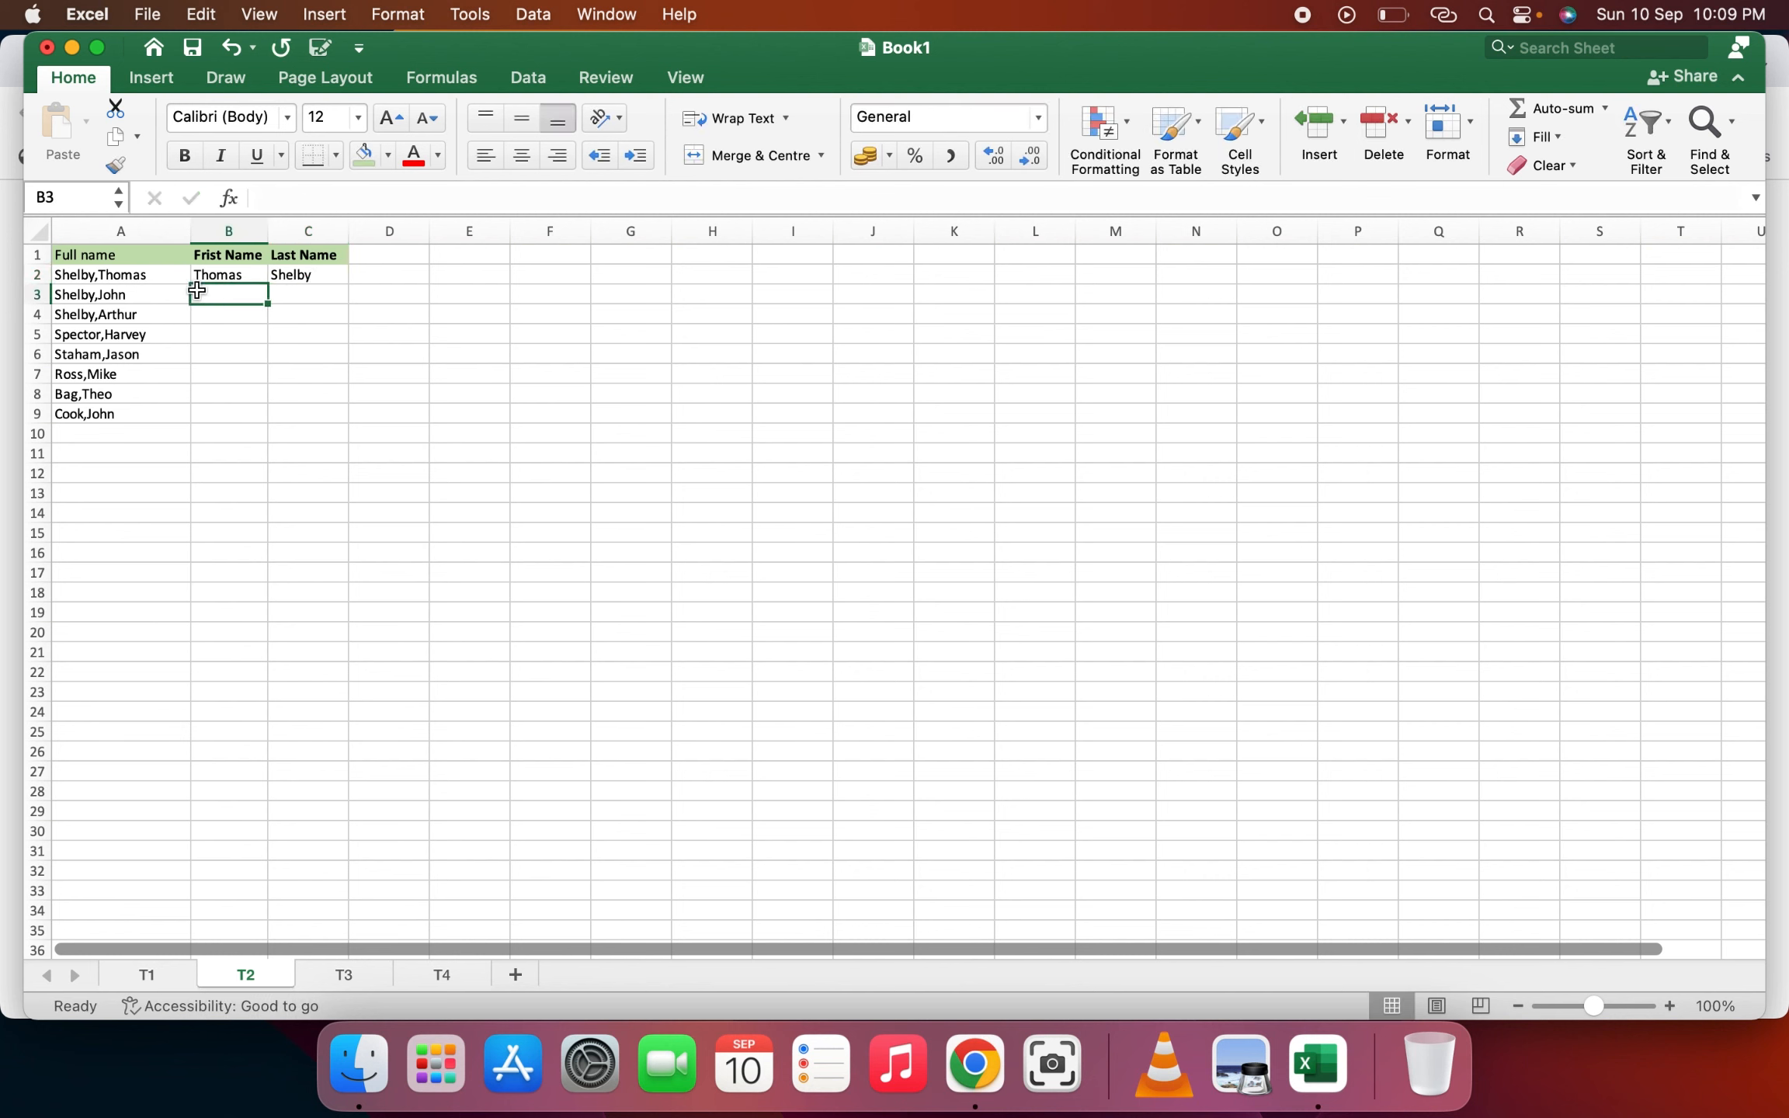
key(ctrl+e)
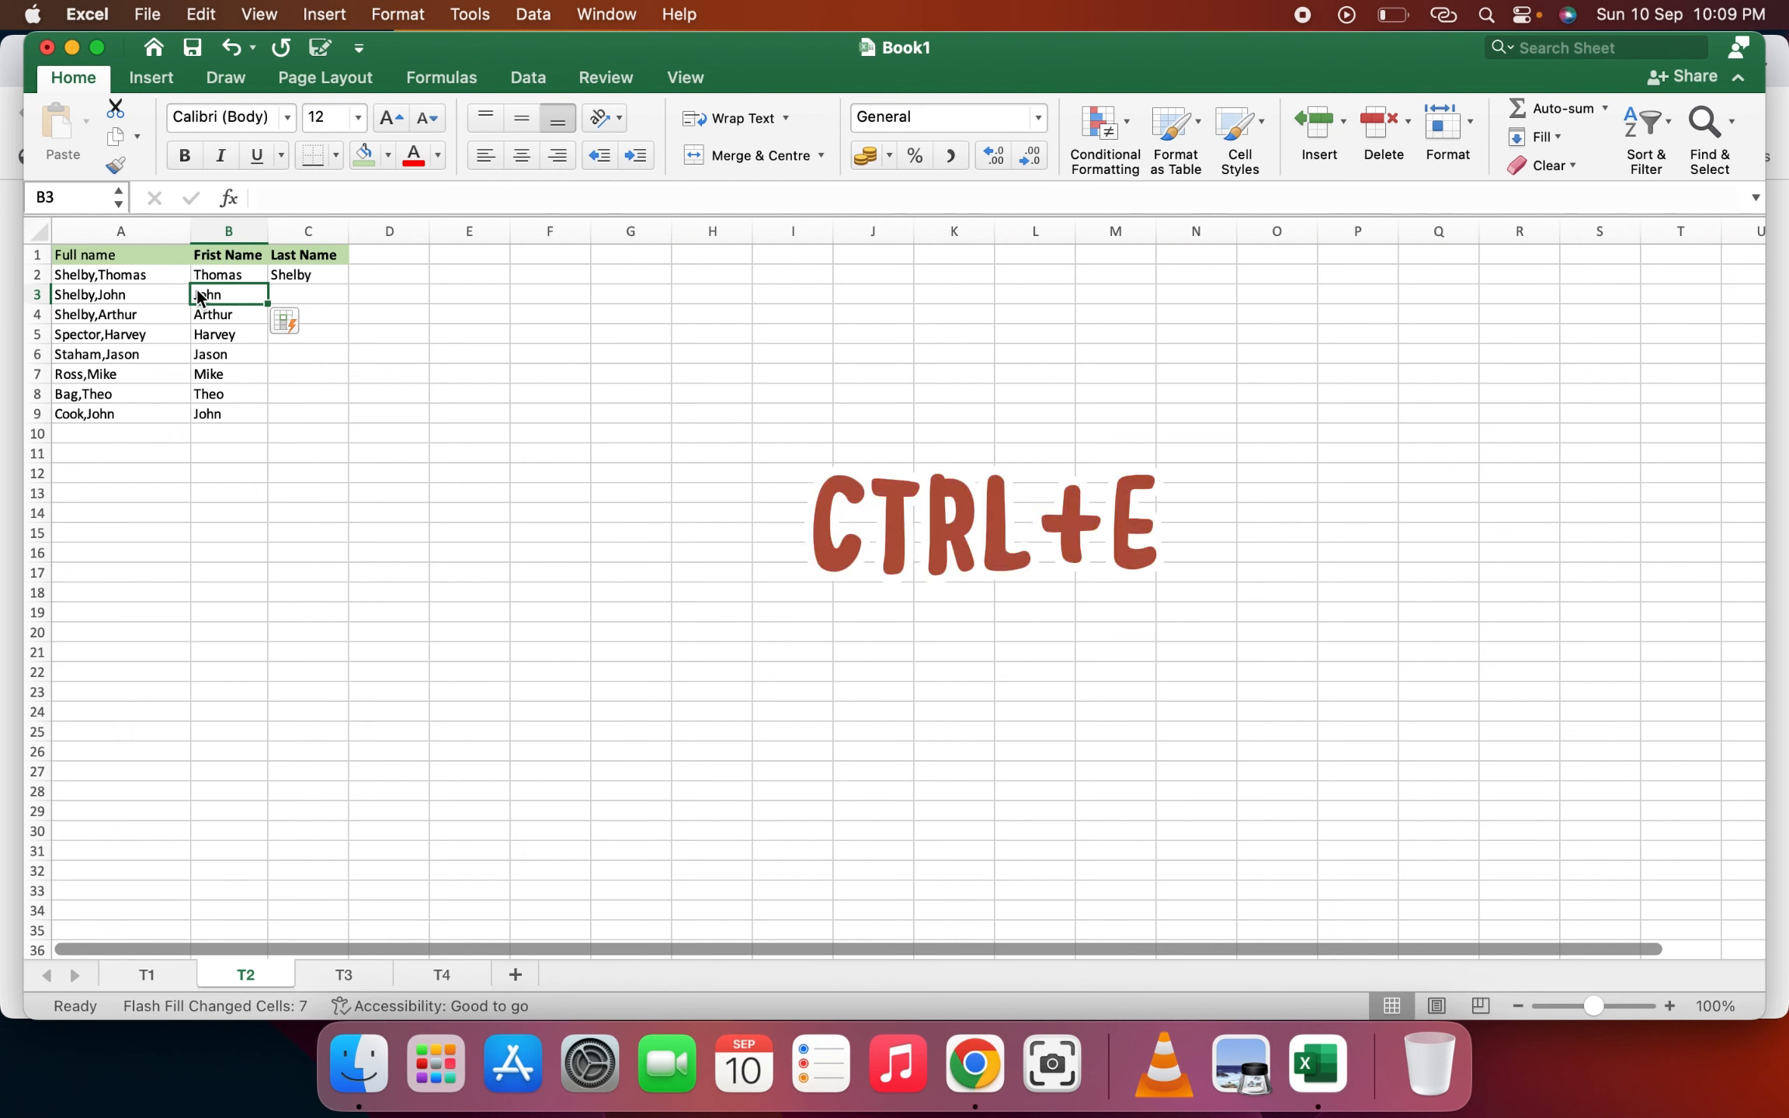
click(333, 295)
key(ctrl+e)
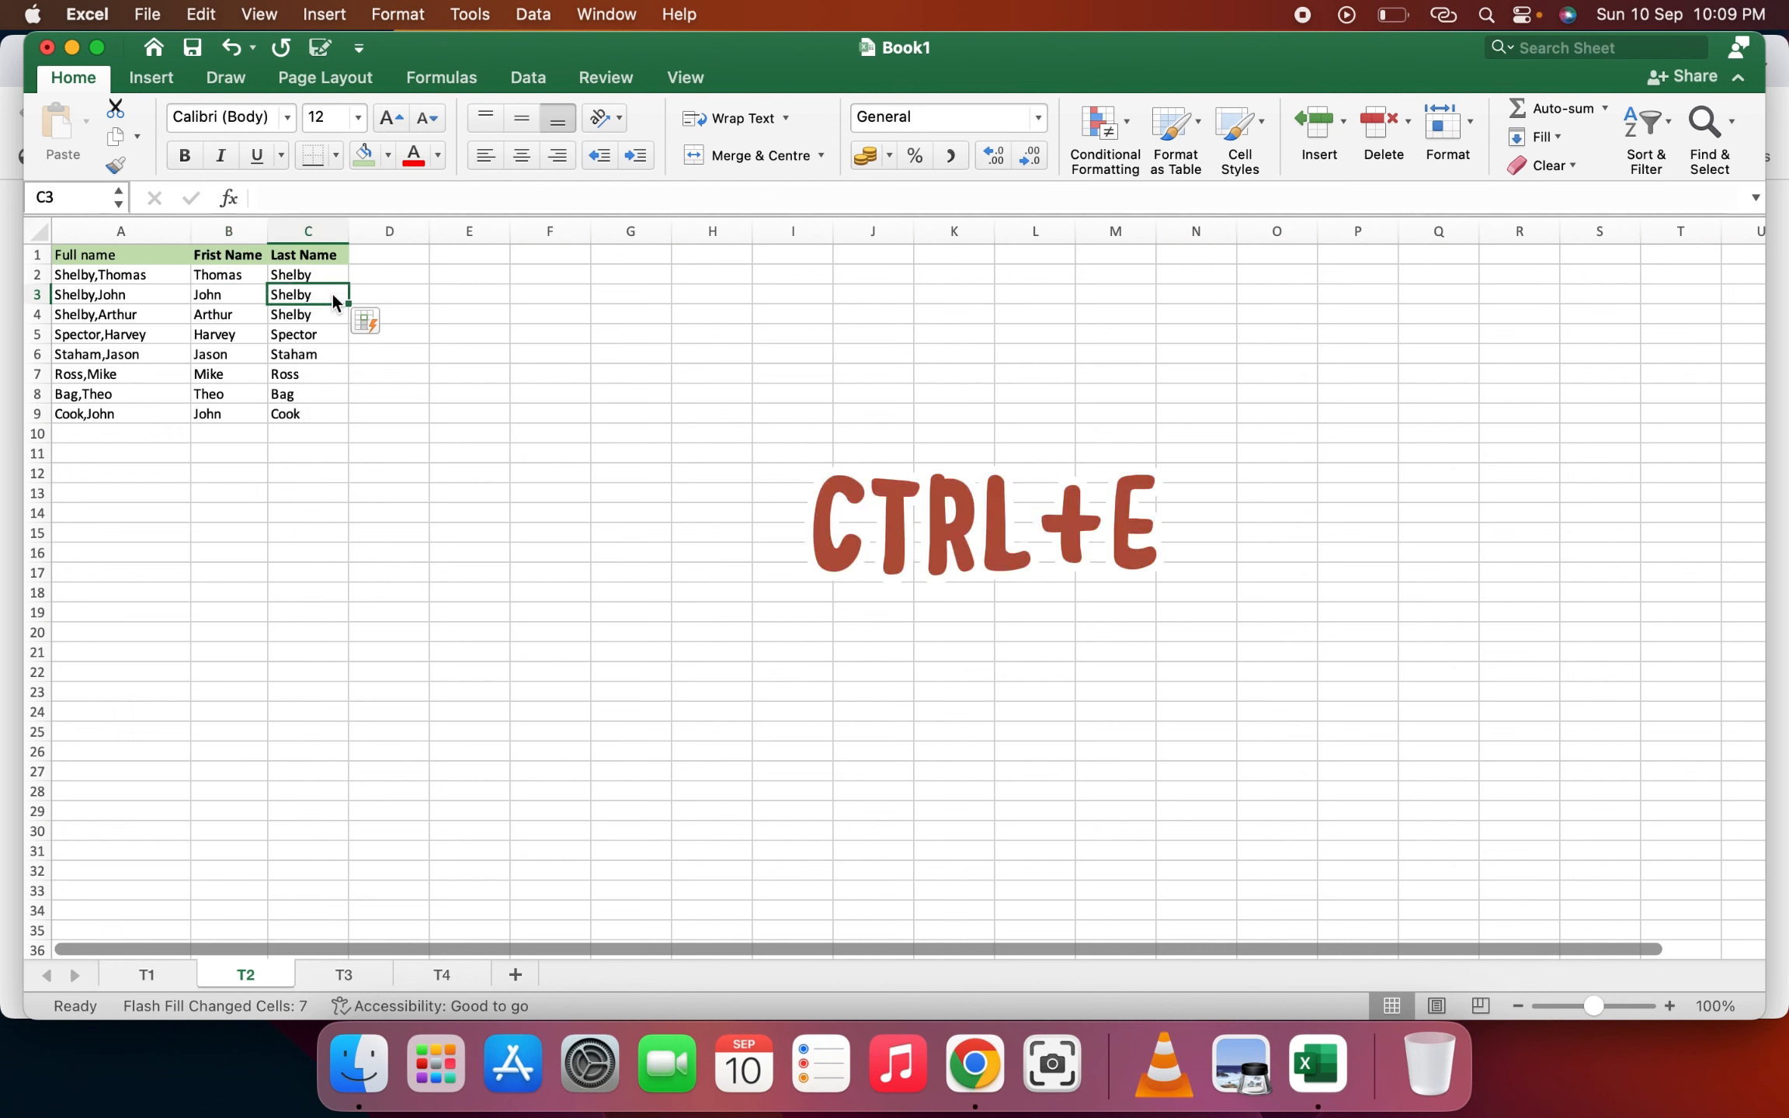
click(318, 514)
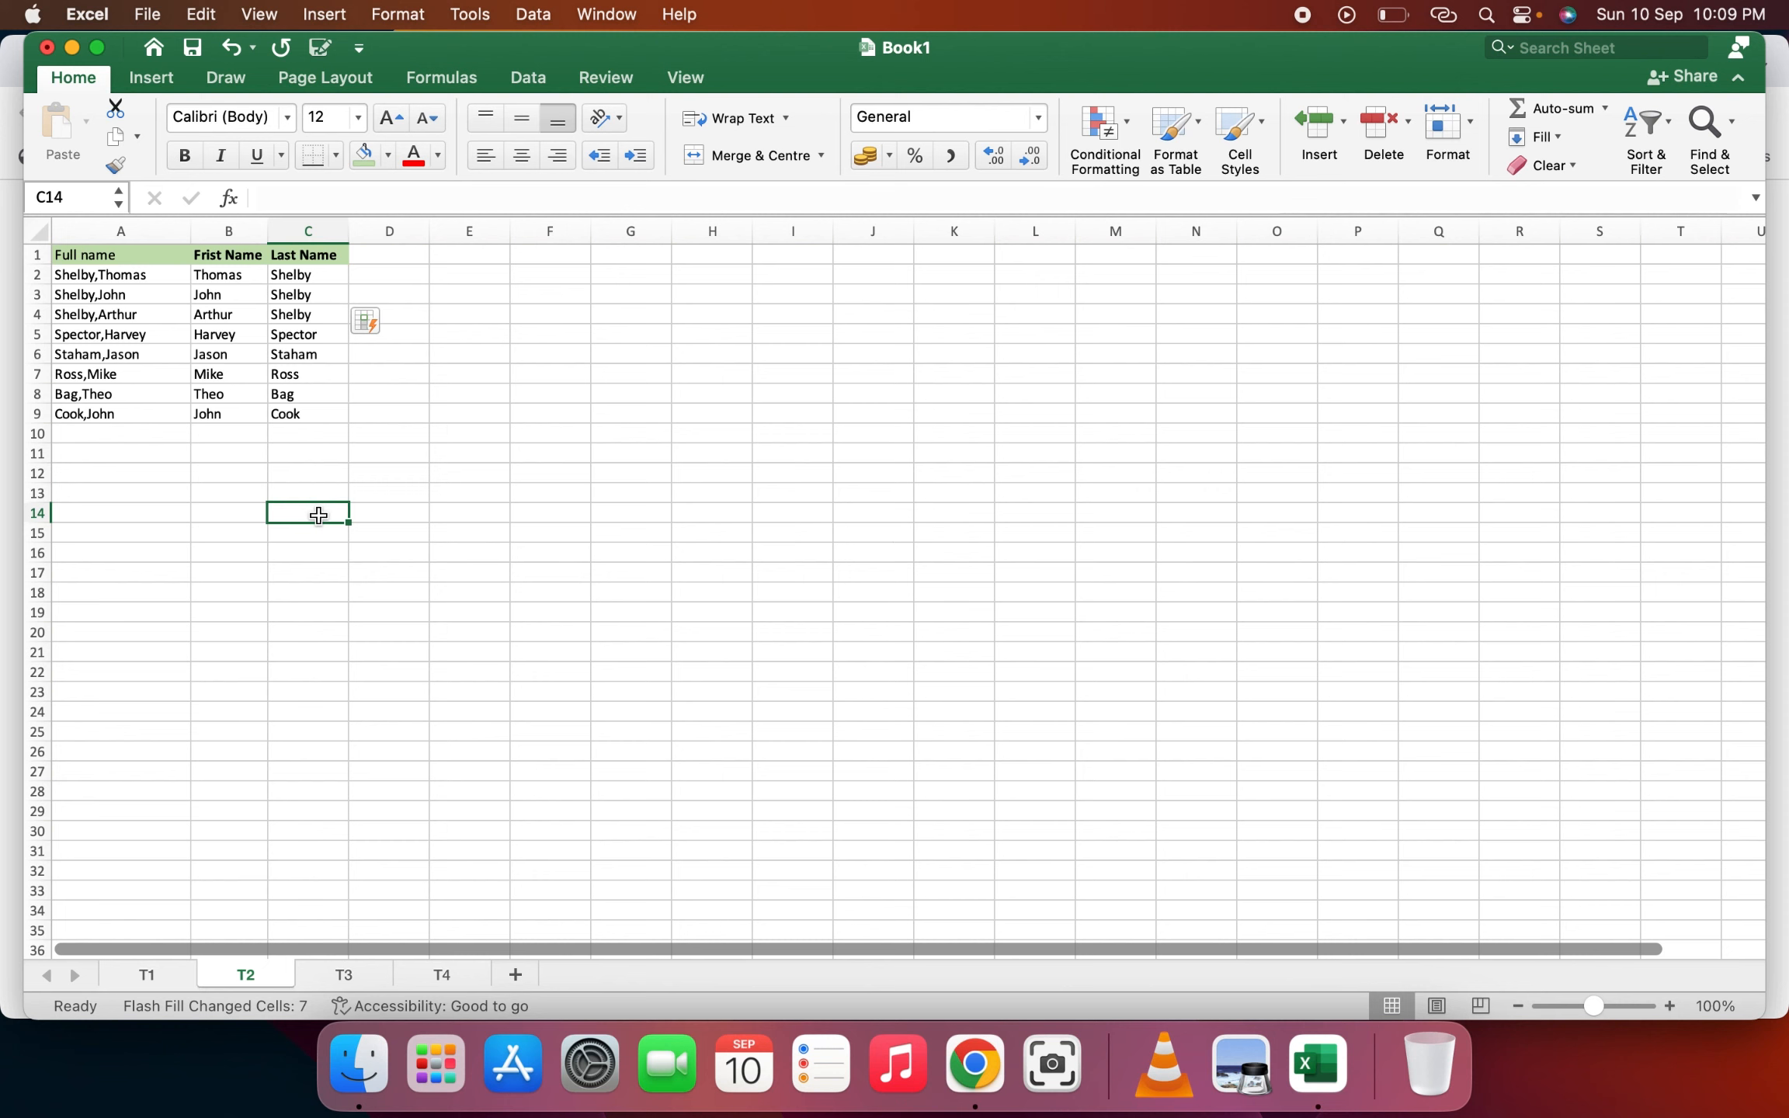
click(244, 493)
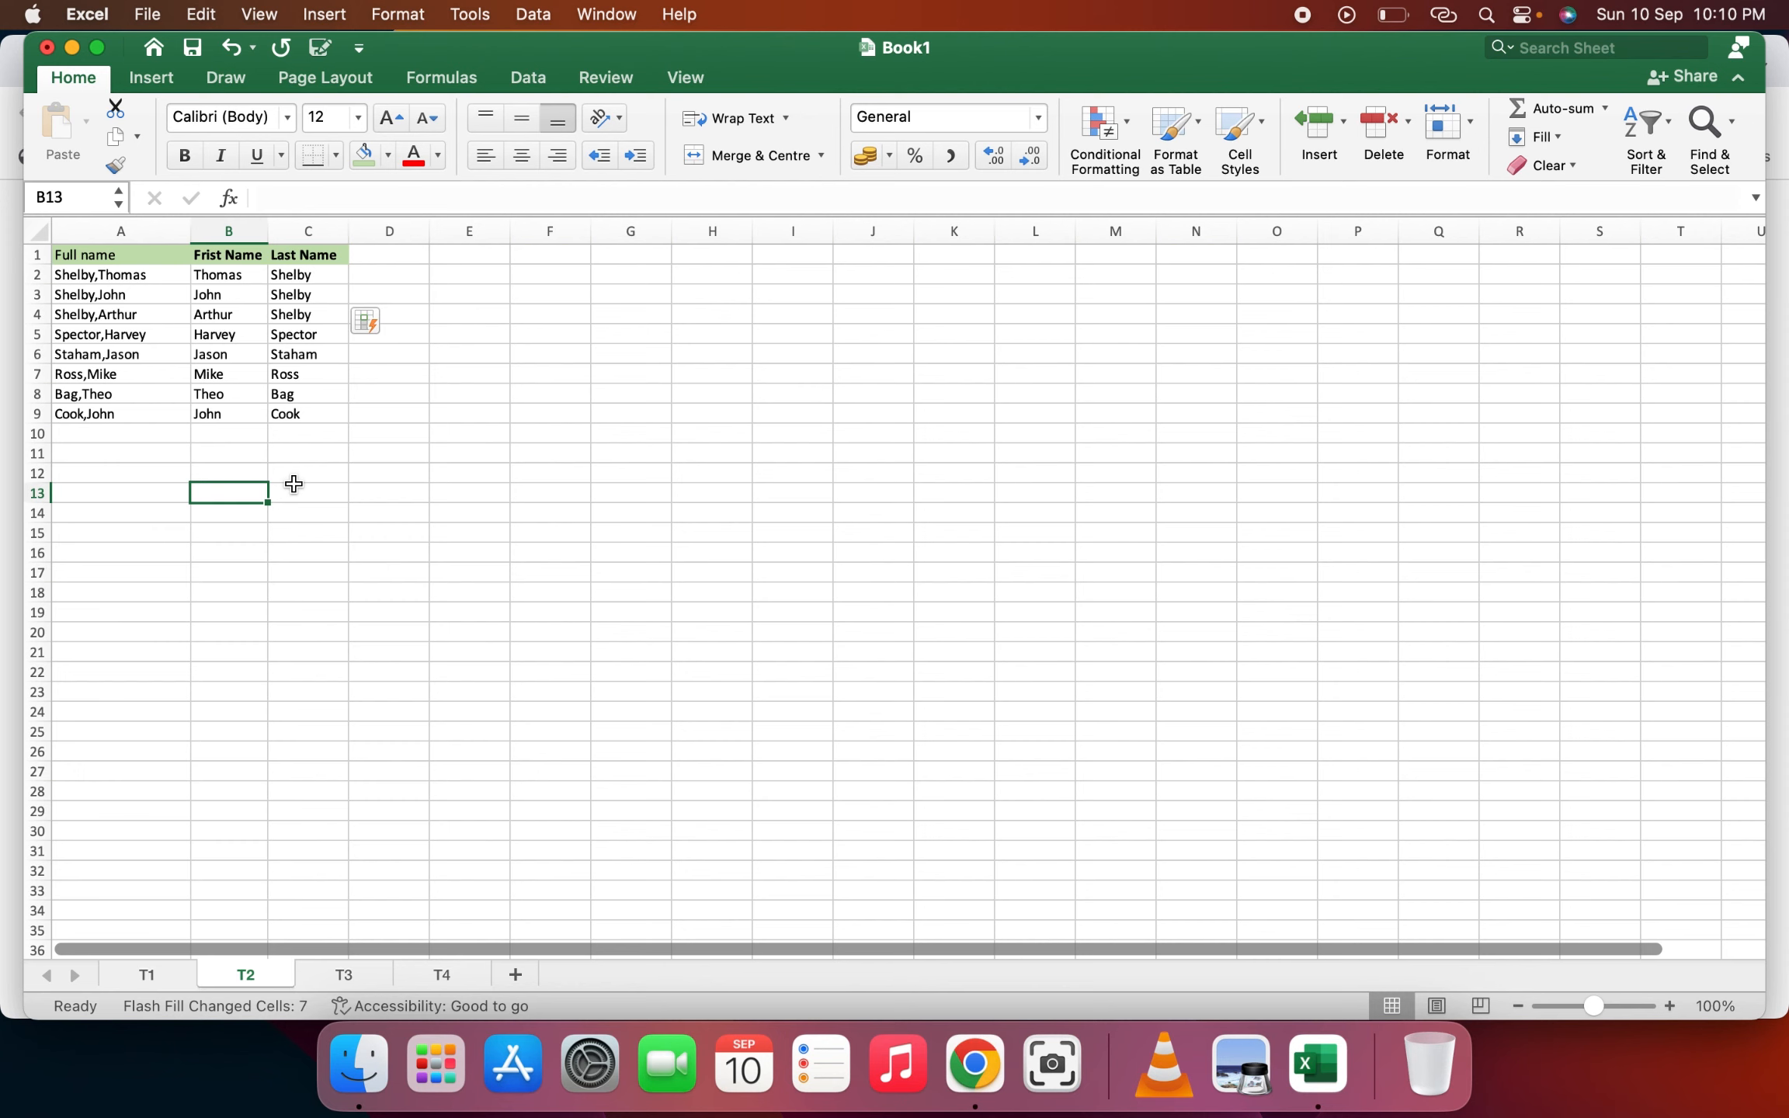
Step: On sheet T3, enter 1995 in B2 as the year of the first employee code and Flash Fill the years down to B7
click(344, 974)
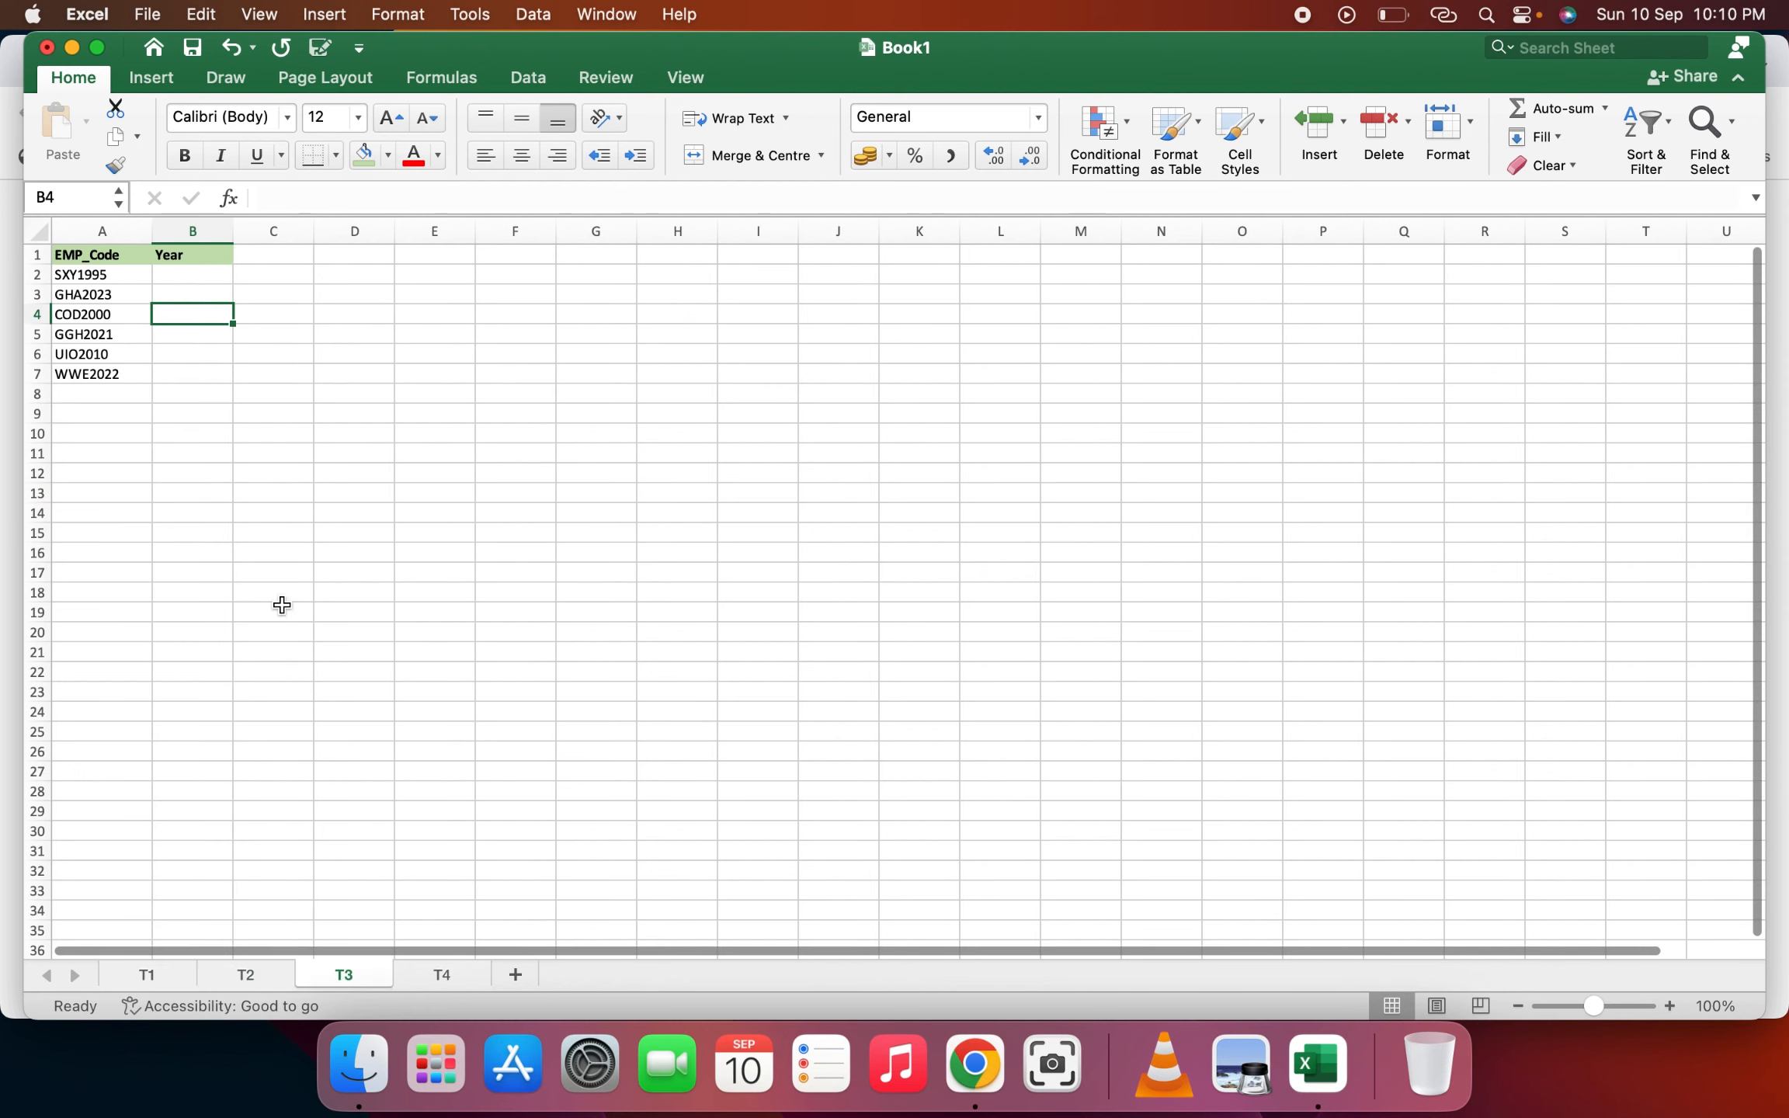
click(180, 273)
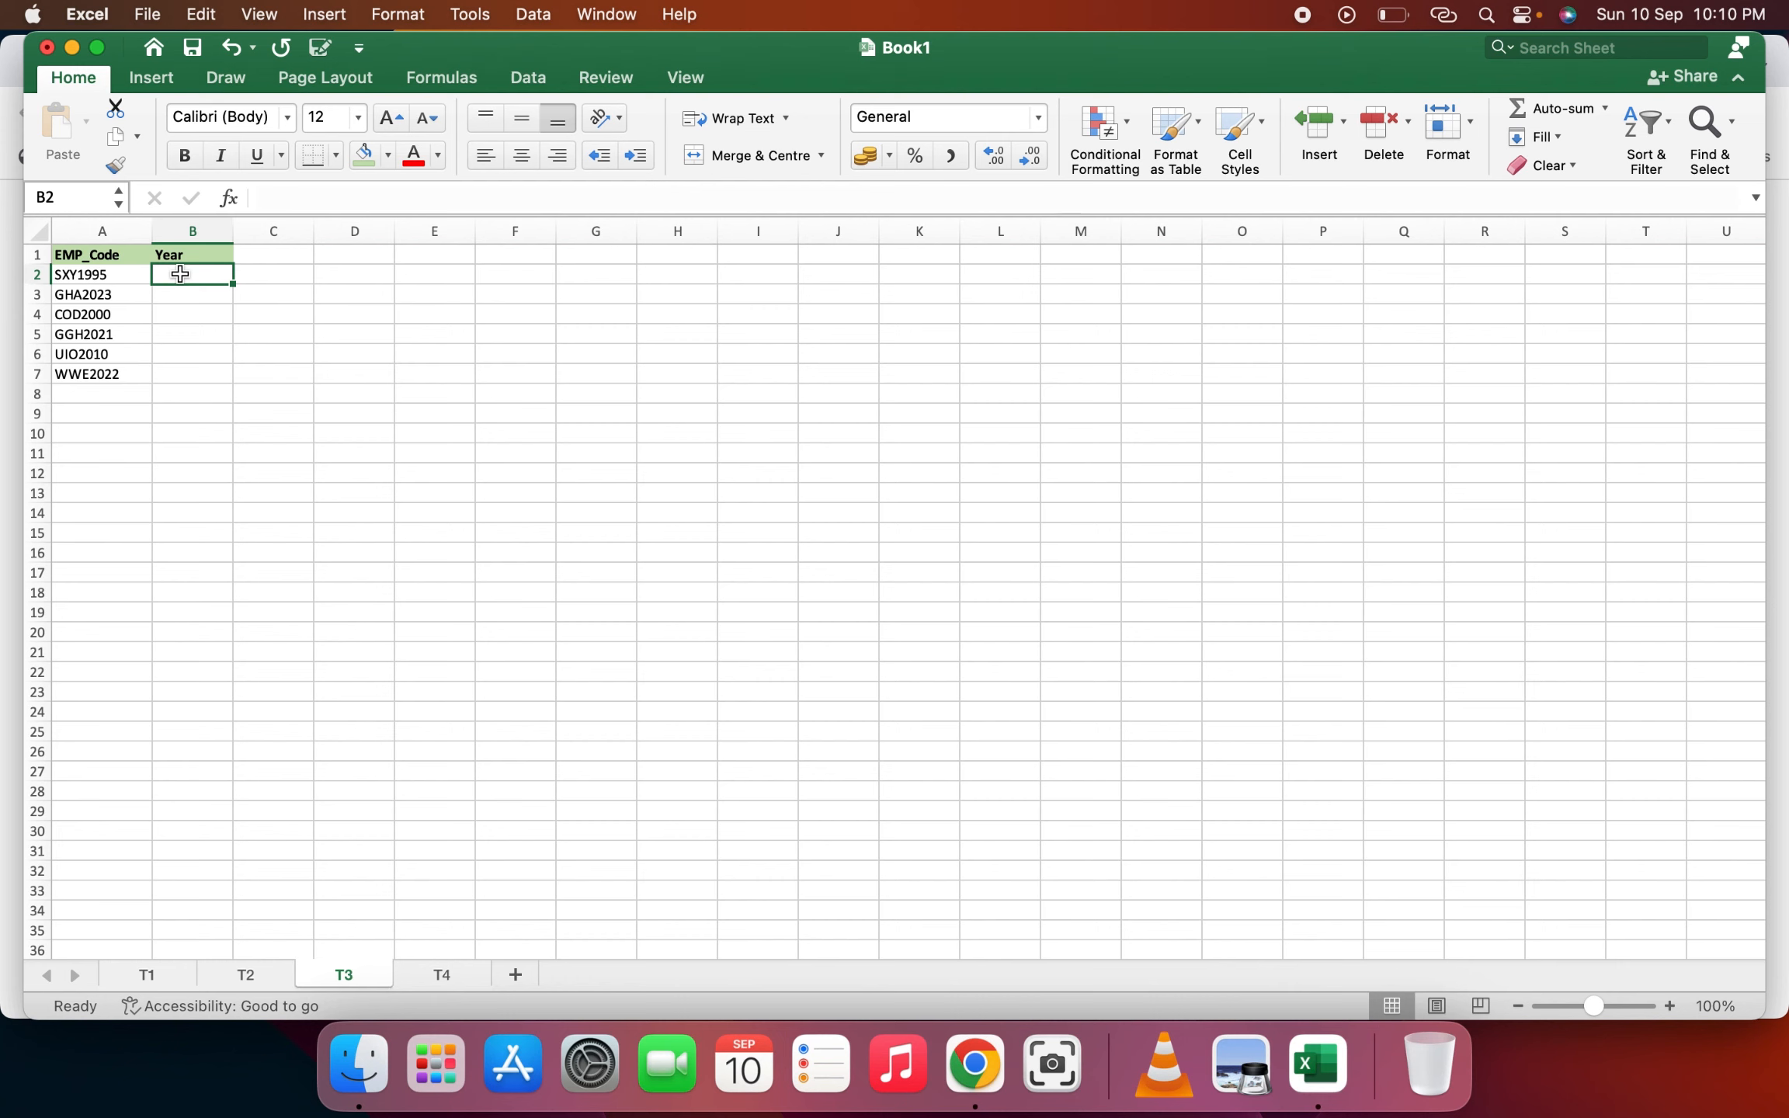
text(199)
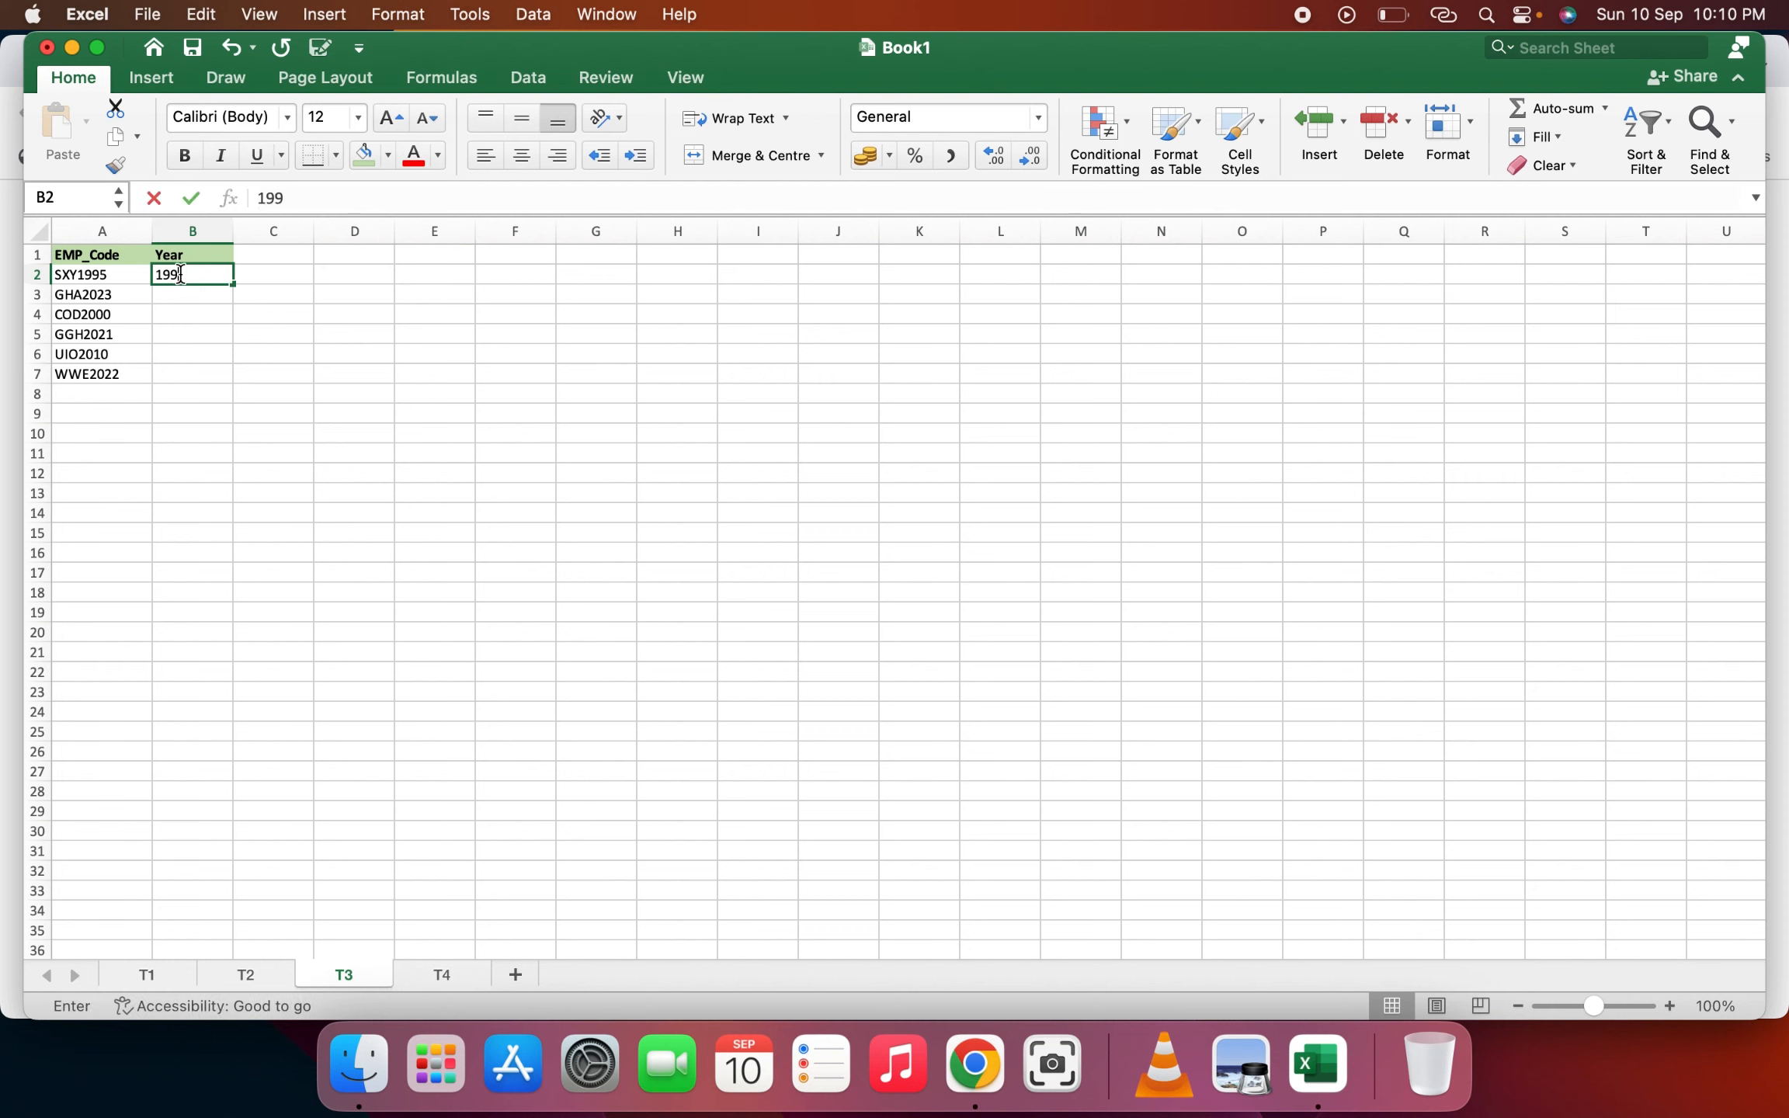
text(5)
key(Return)
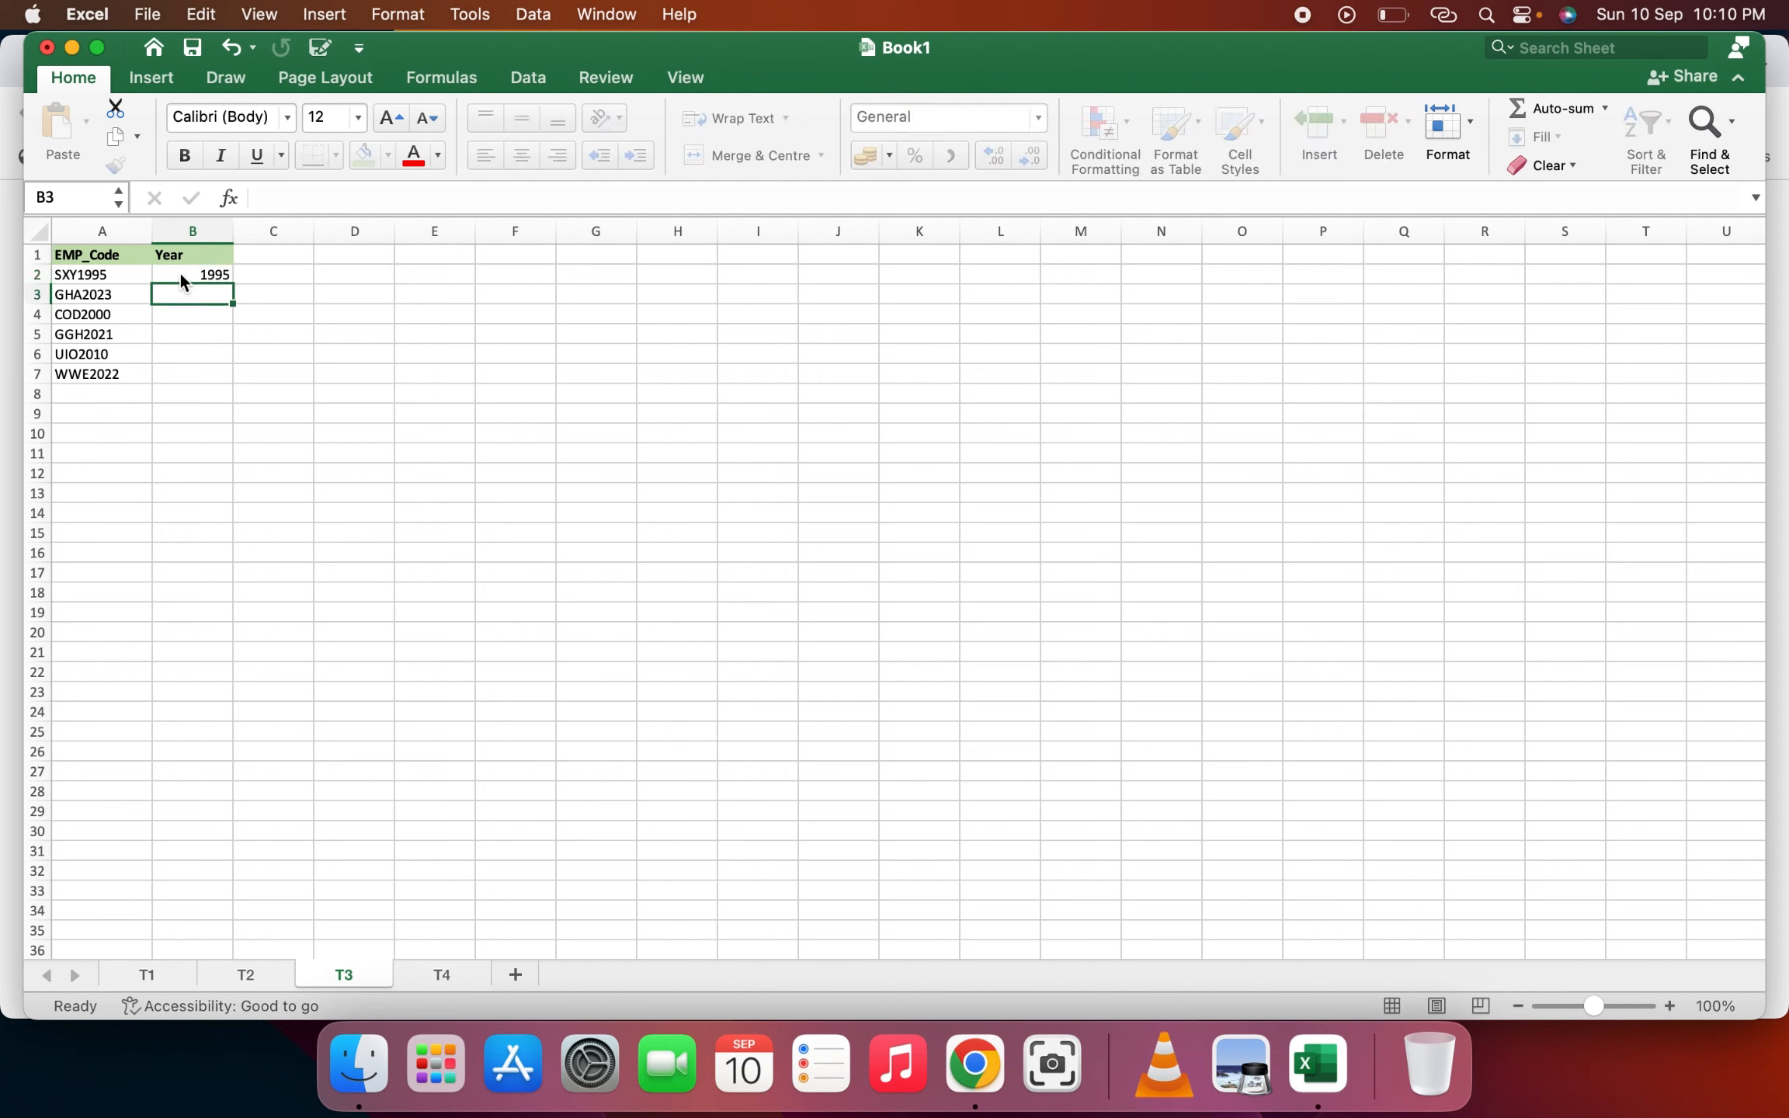
key(ctrl+e)
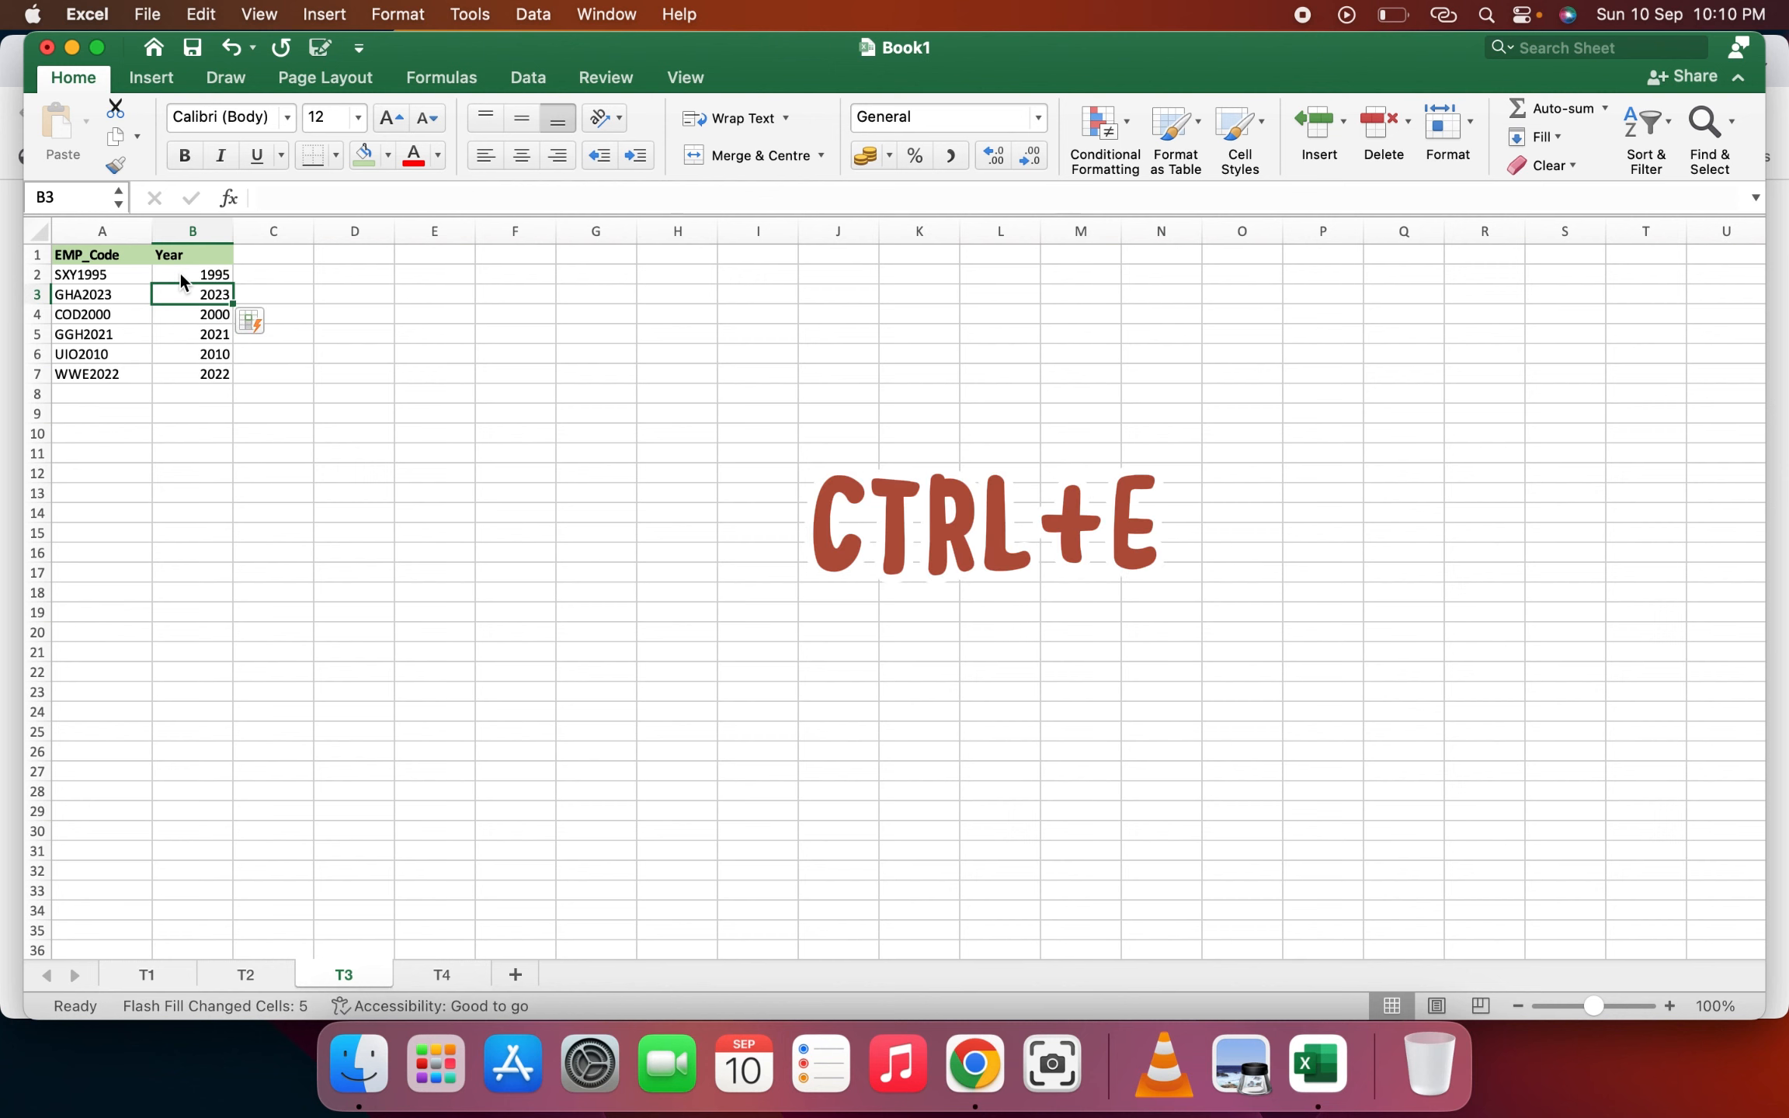
click(200, 410)
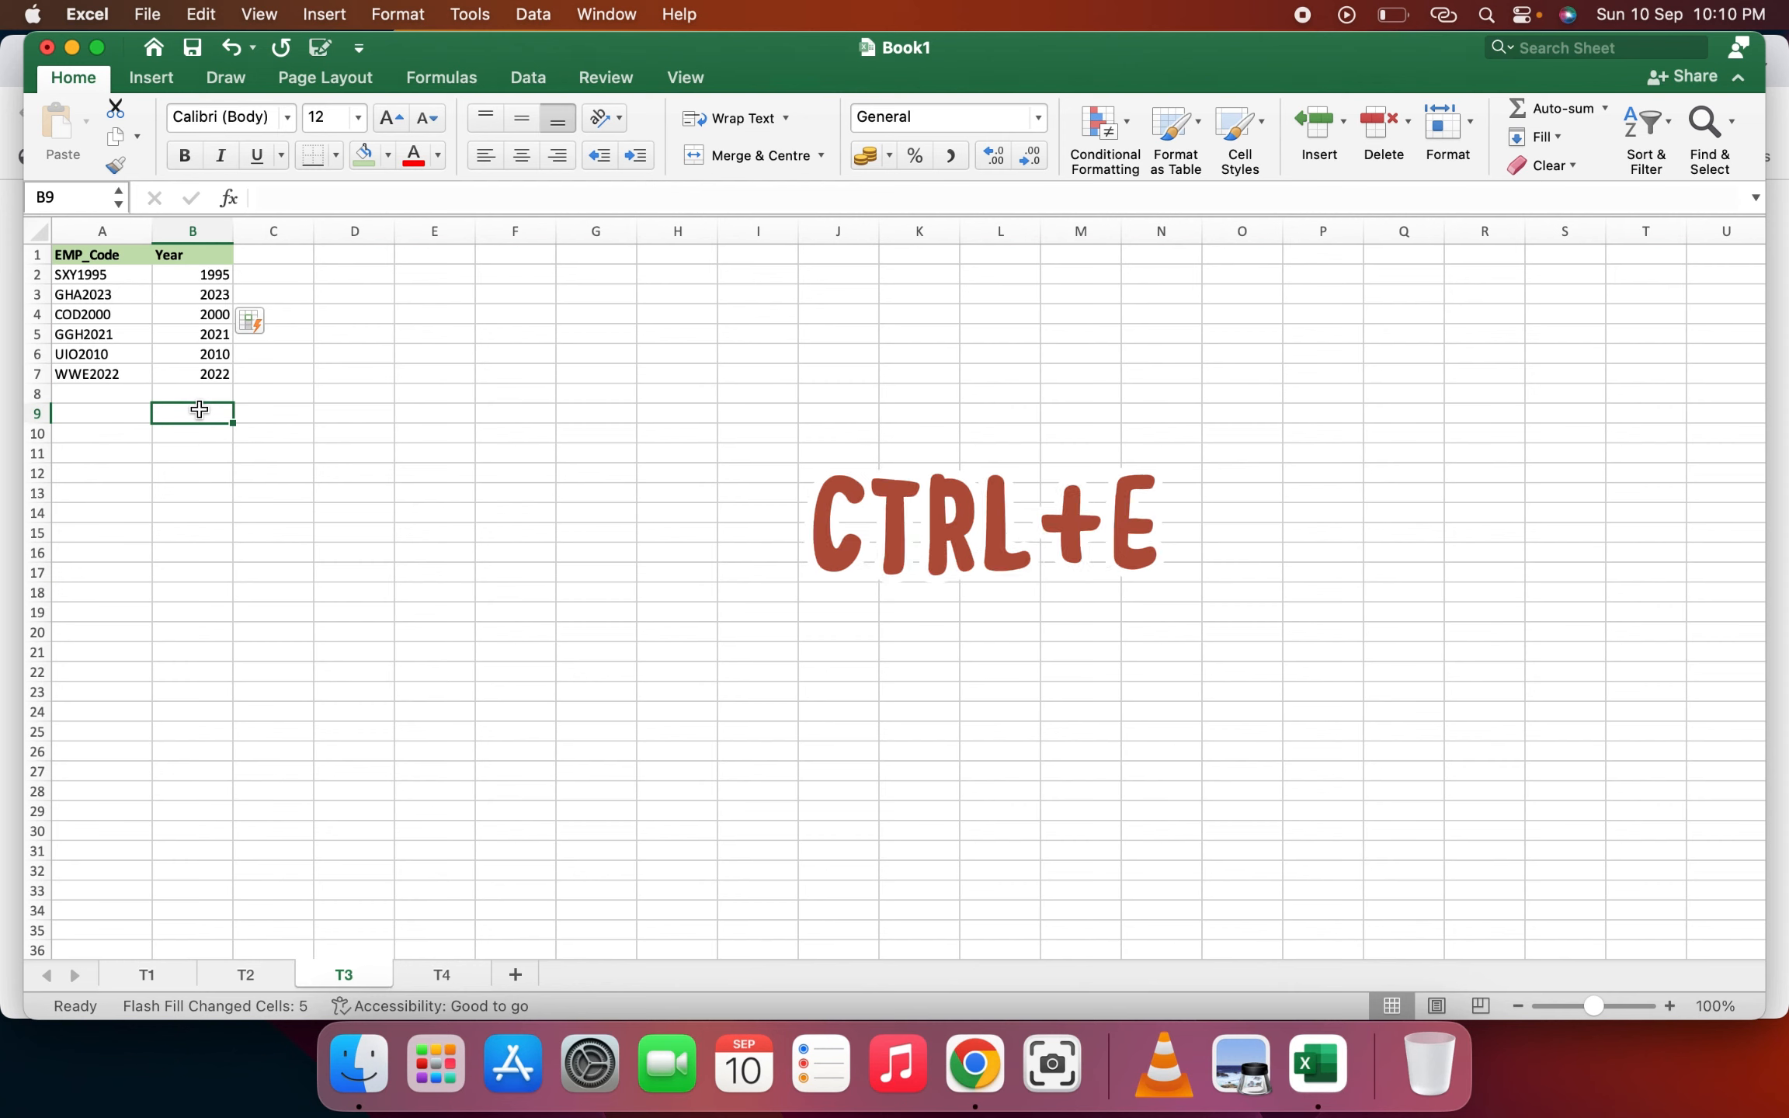
click(217, 516)
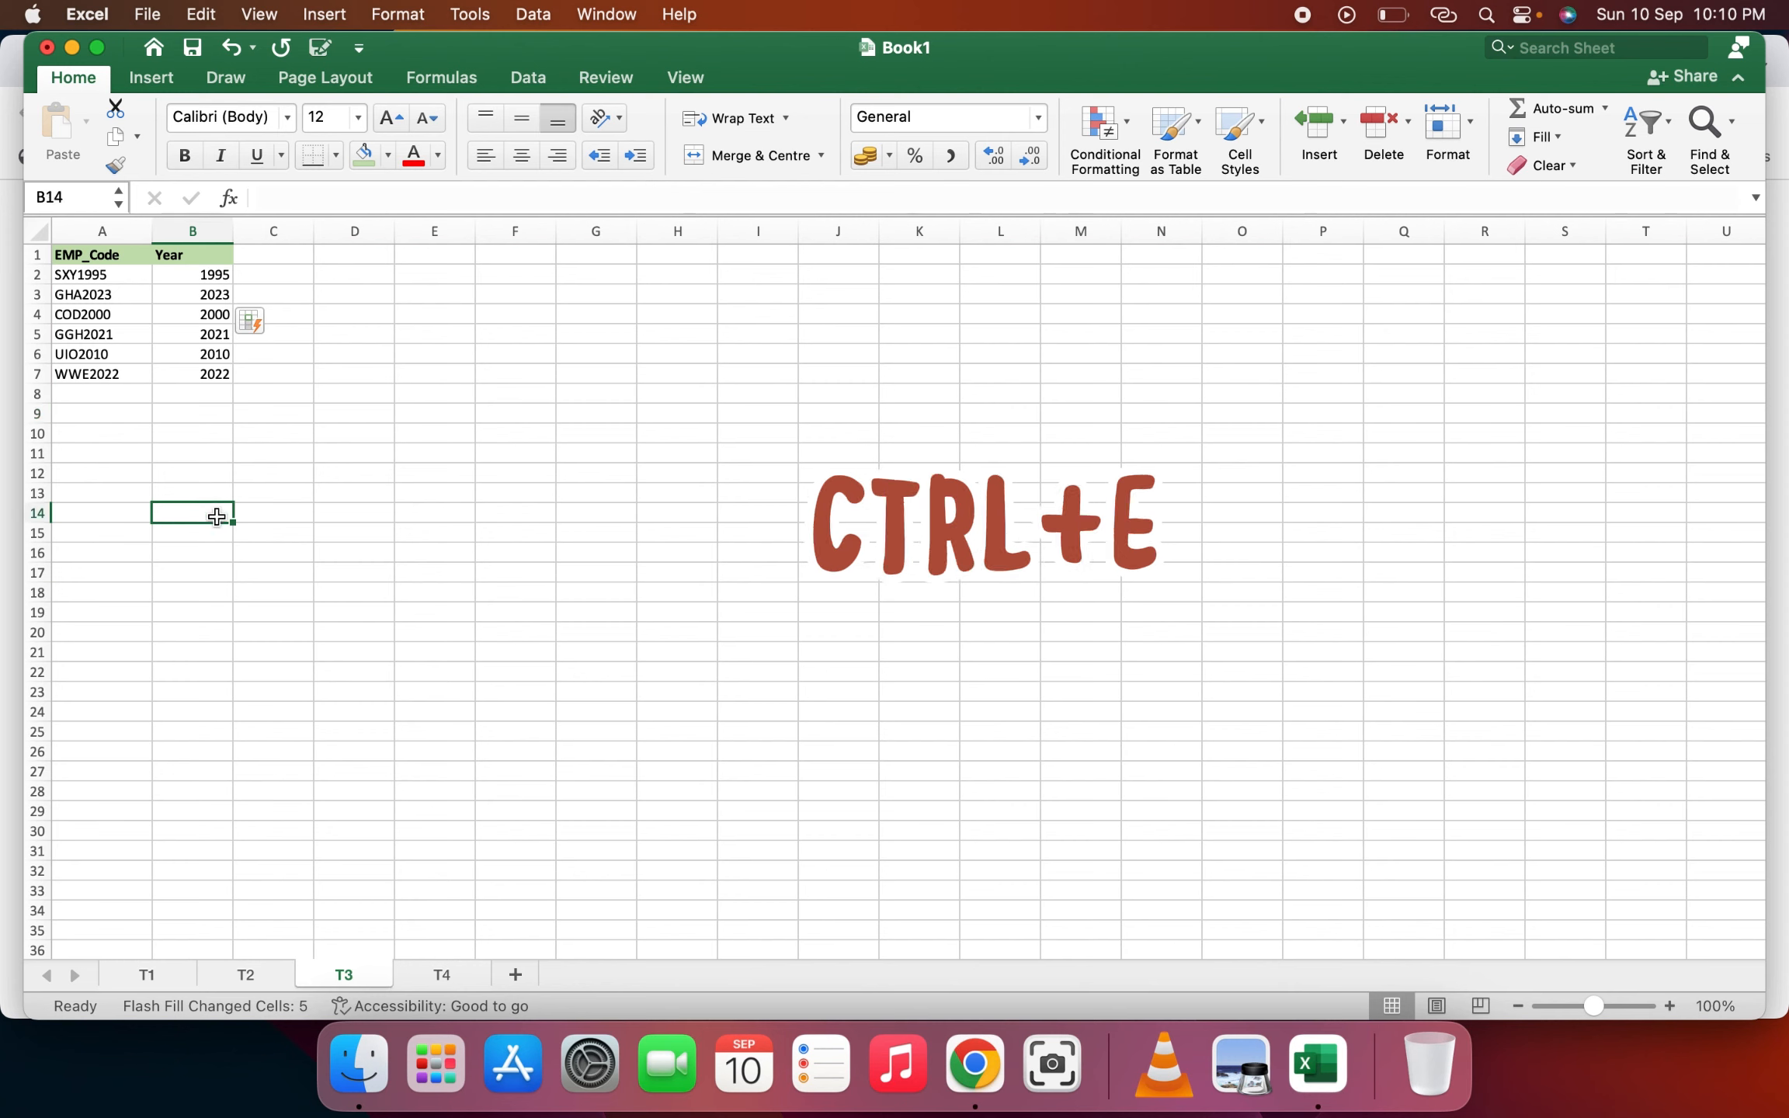
Step: On sheet T4, start the message in B2 with "Hi", the first name from A2 and ", I am happy to work with you"
click(442, 975)
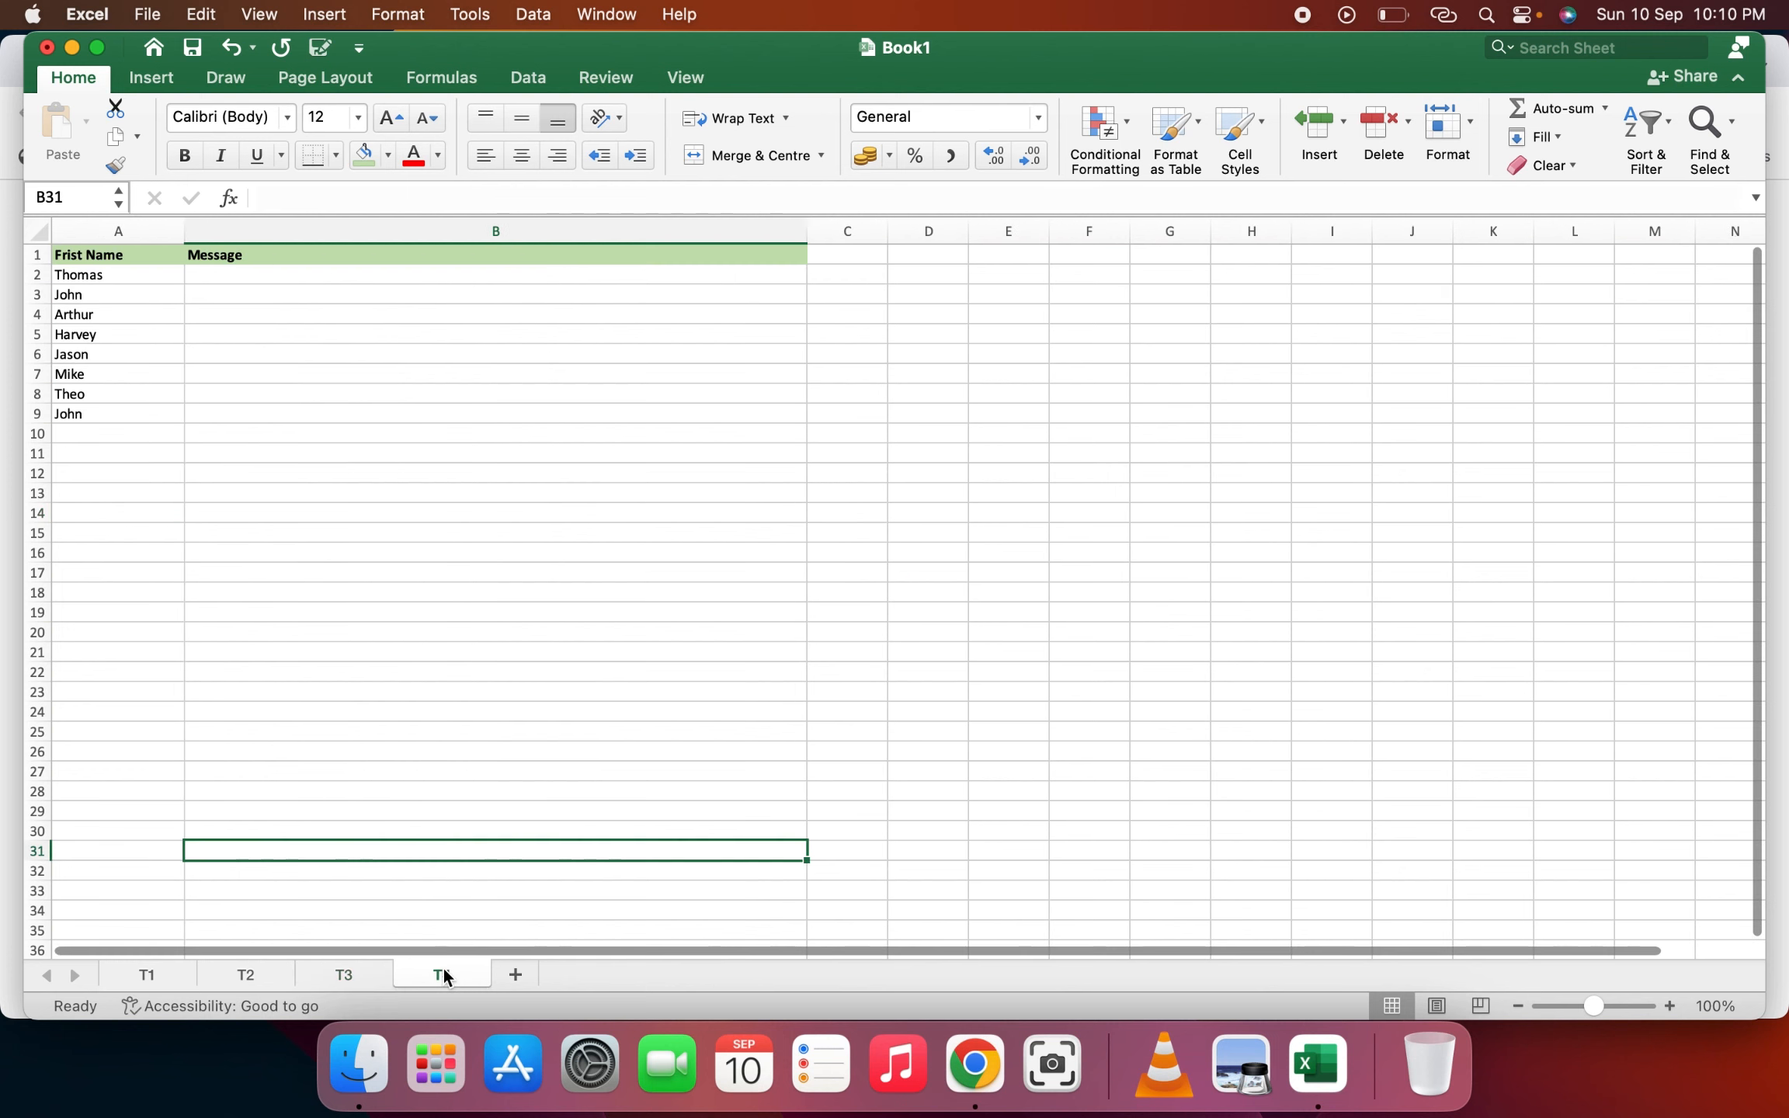
click(319, 472)
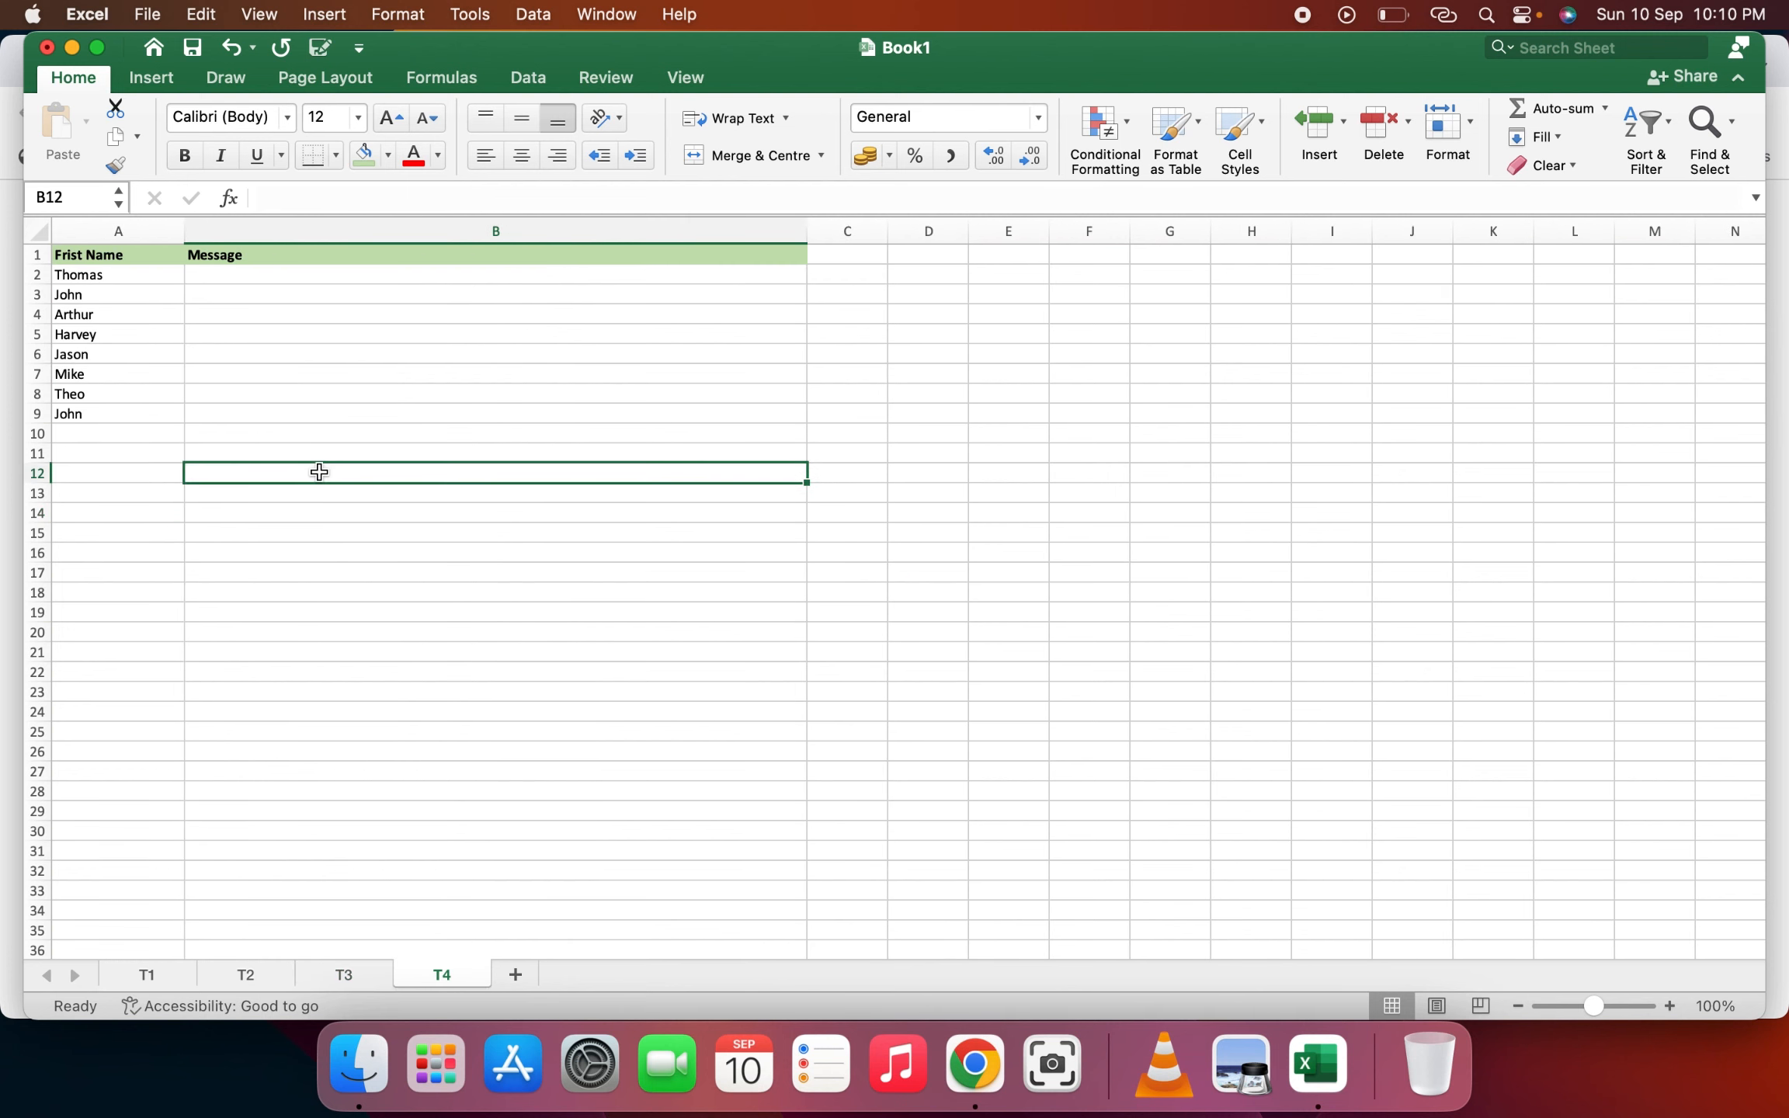
click(231, 277)
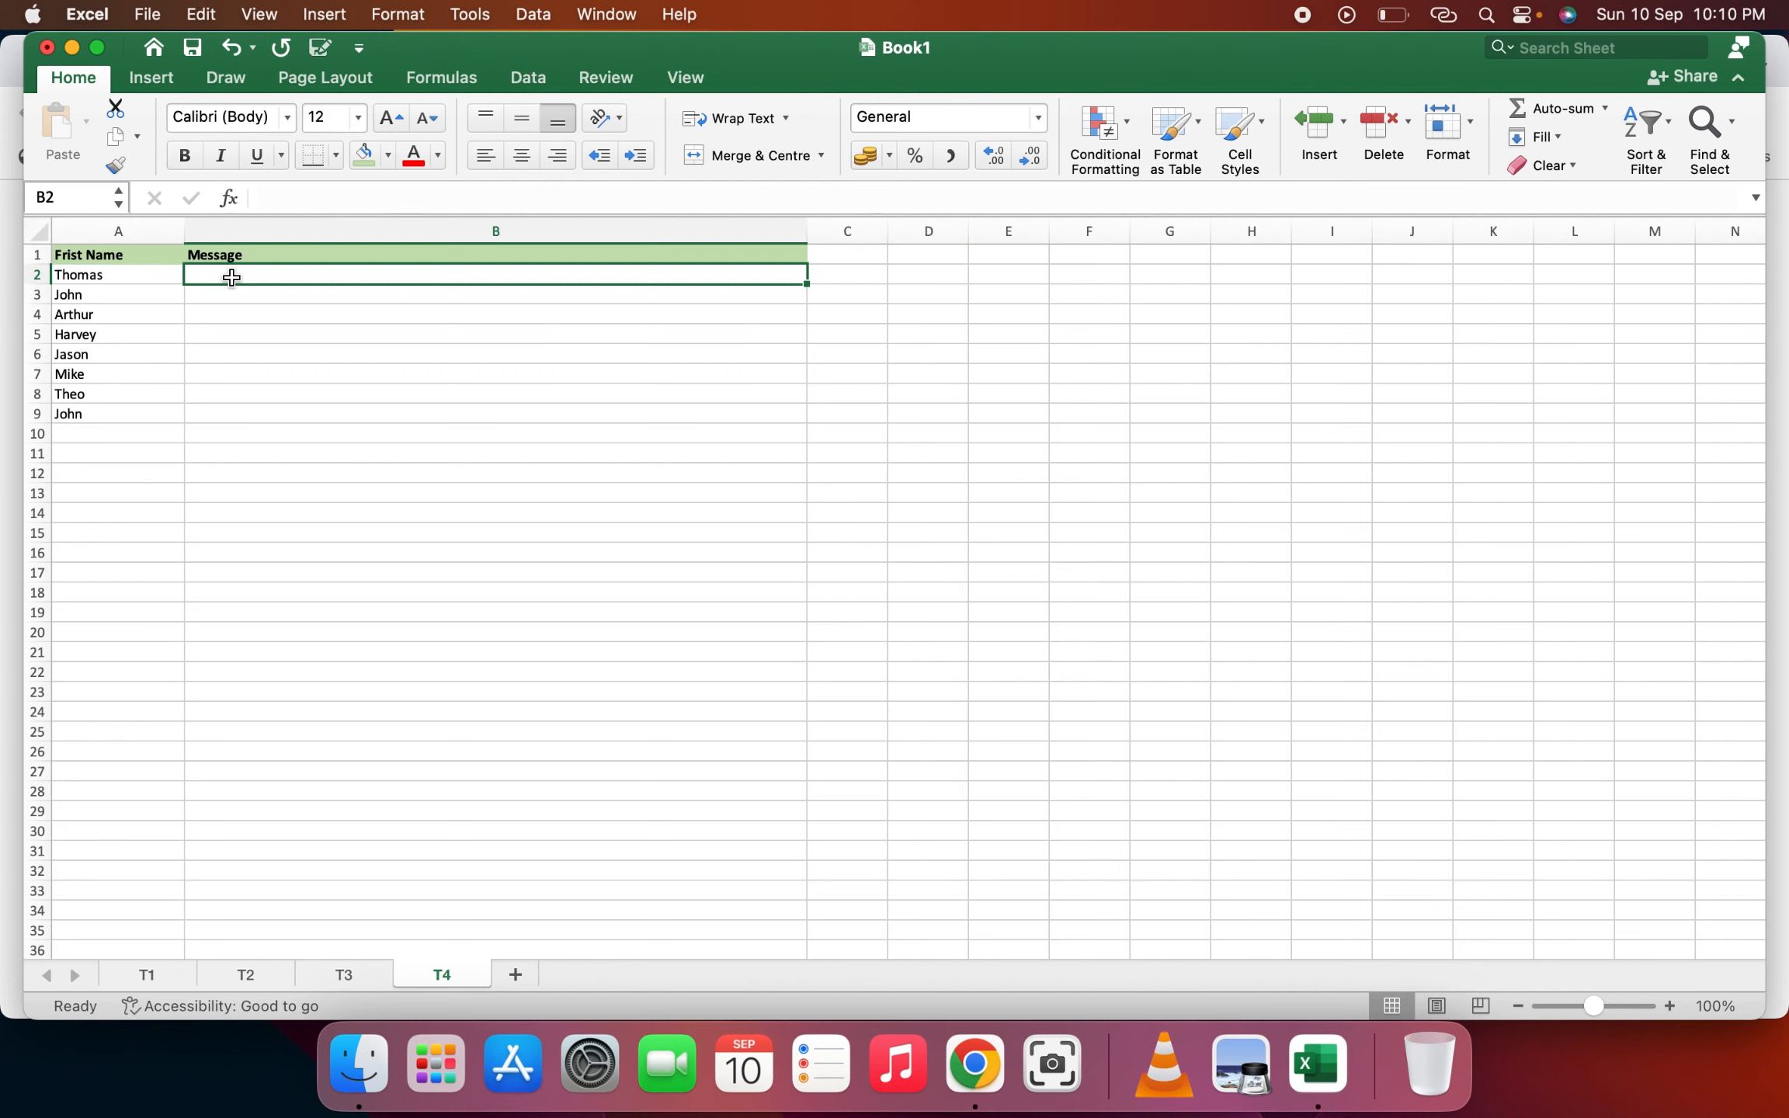
drag(114, 273, 68, 414)
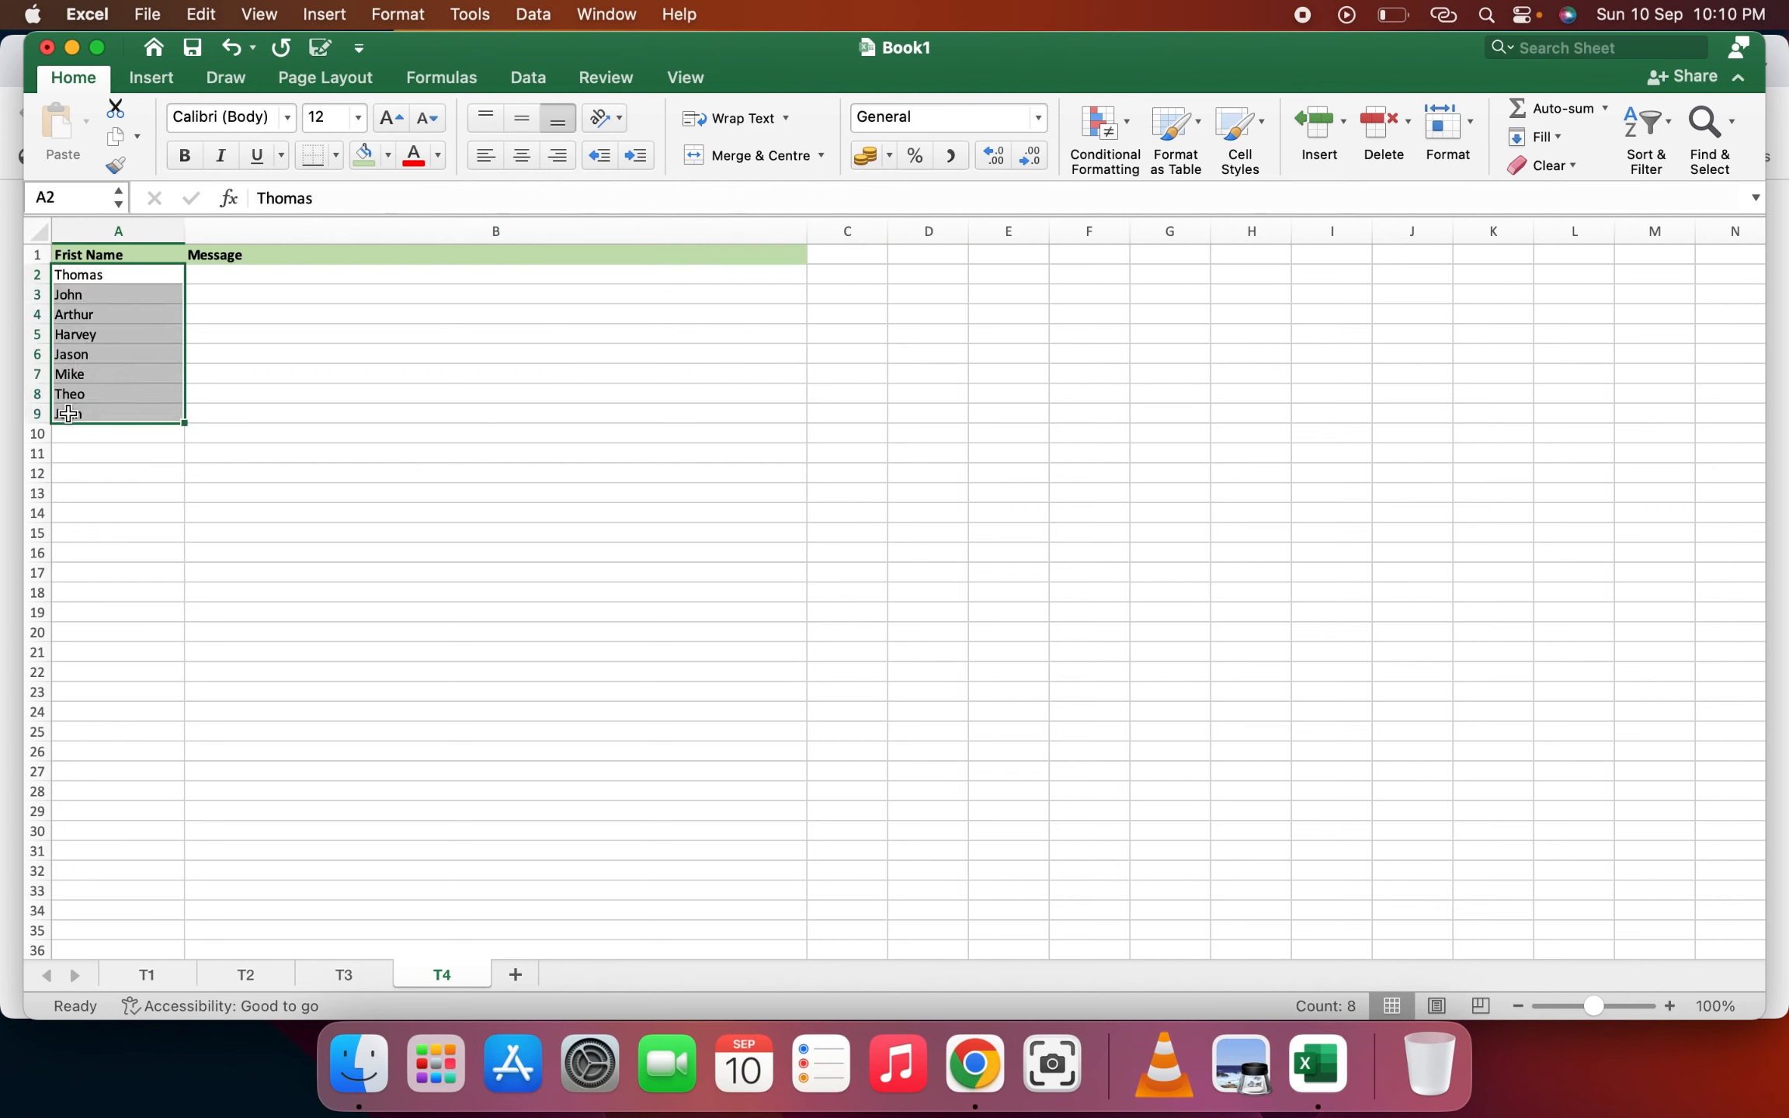
click(252, 270)
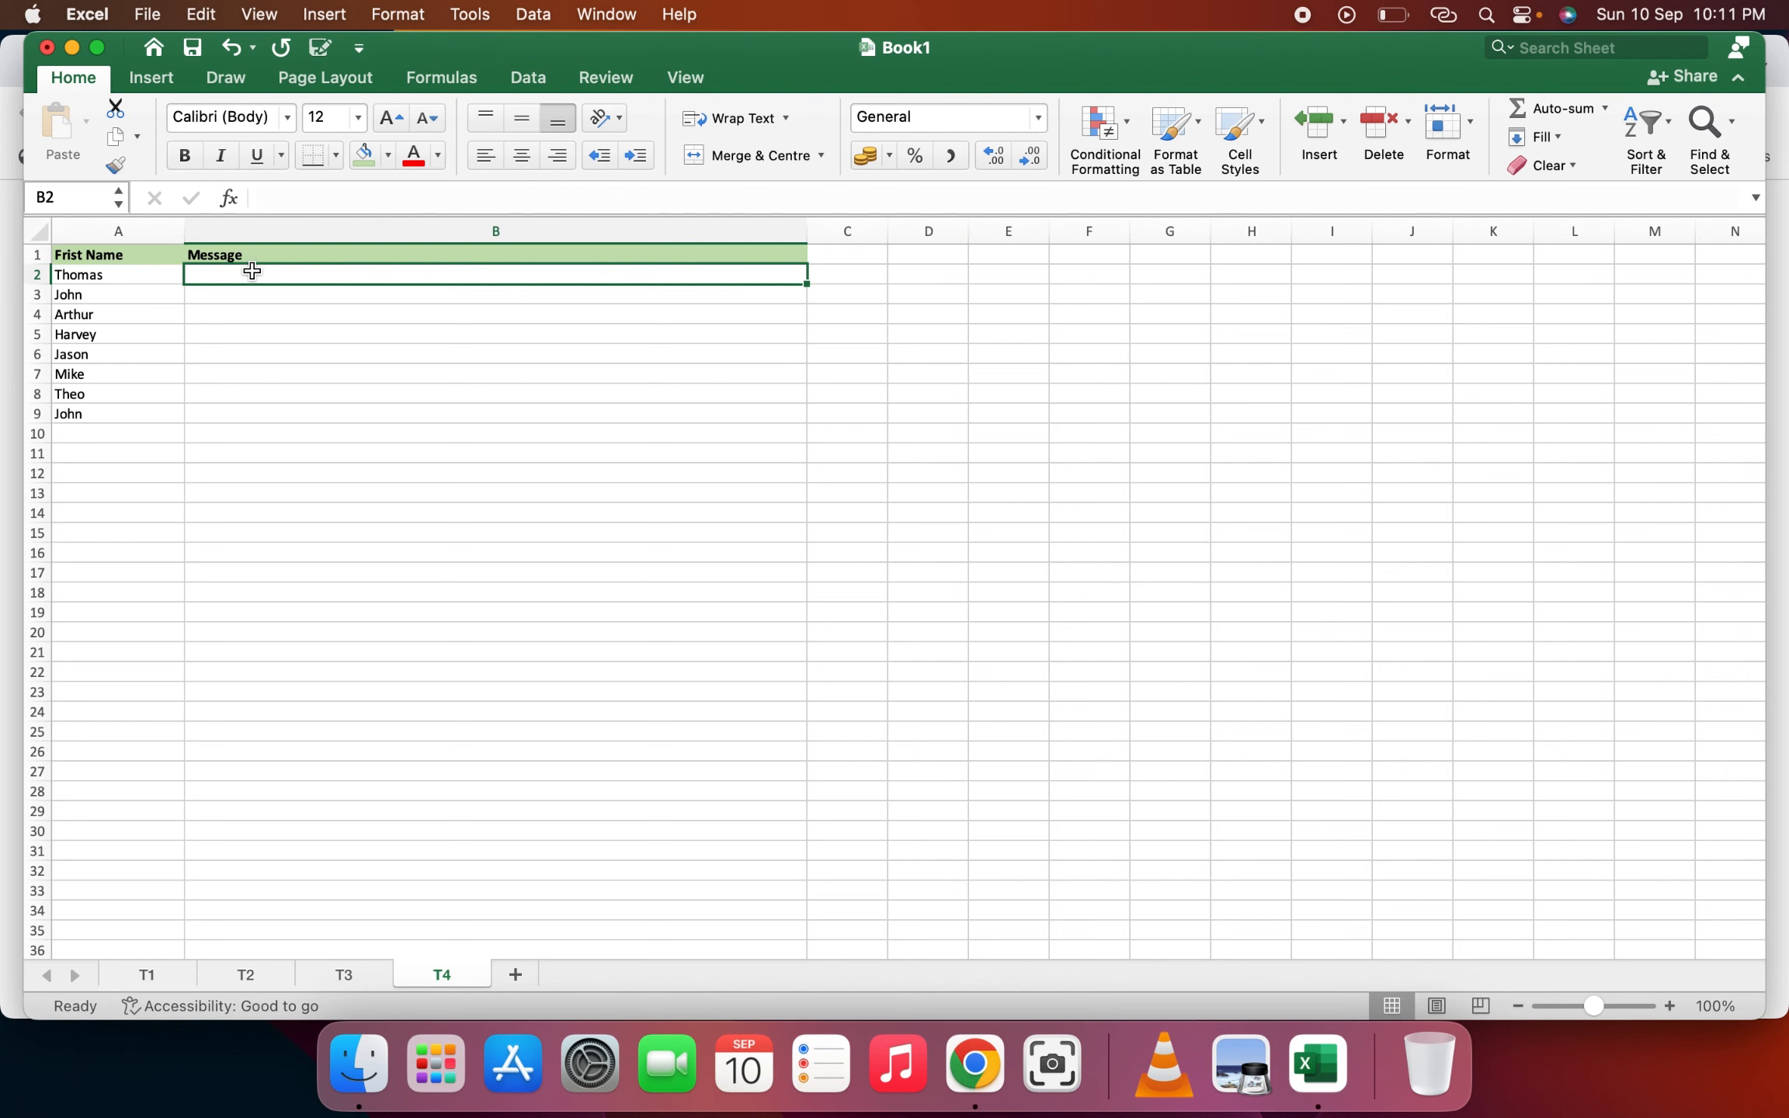
text(Hi )
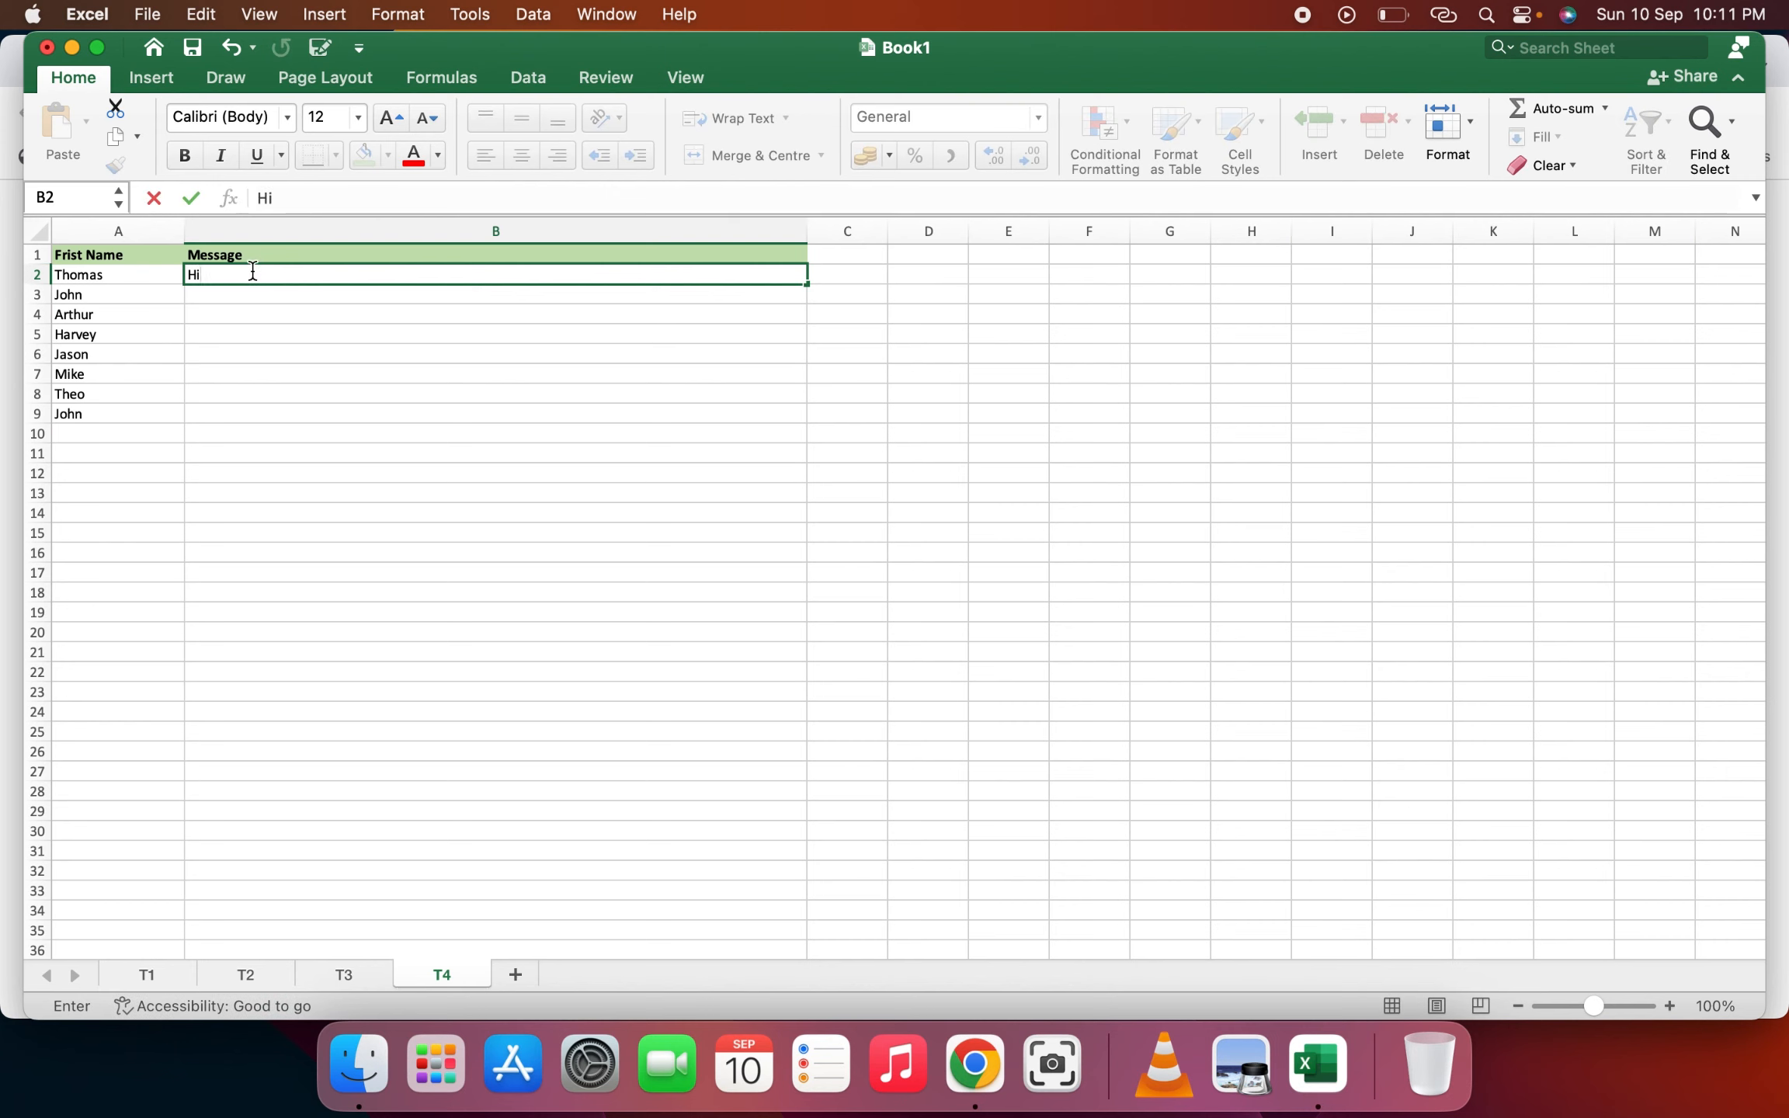
text(R)
key(BackSpace)
text(Thomas,)
text(I am )
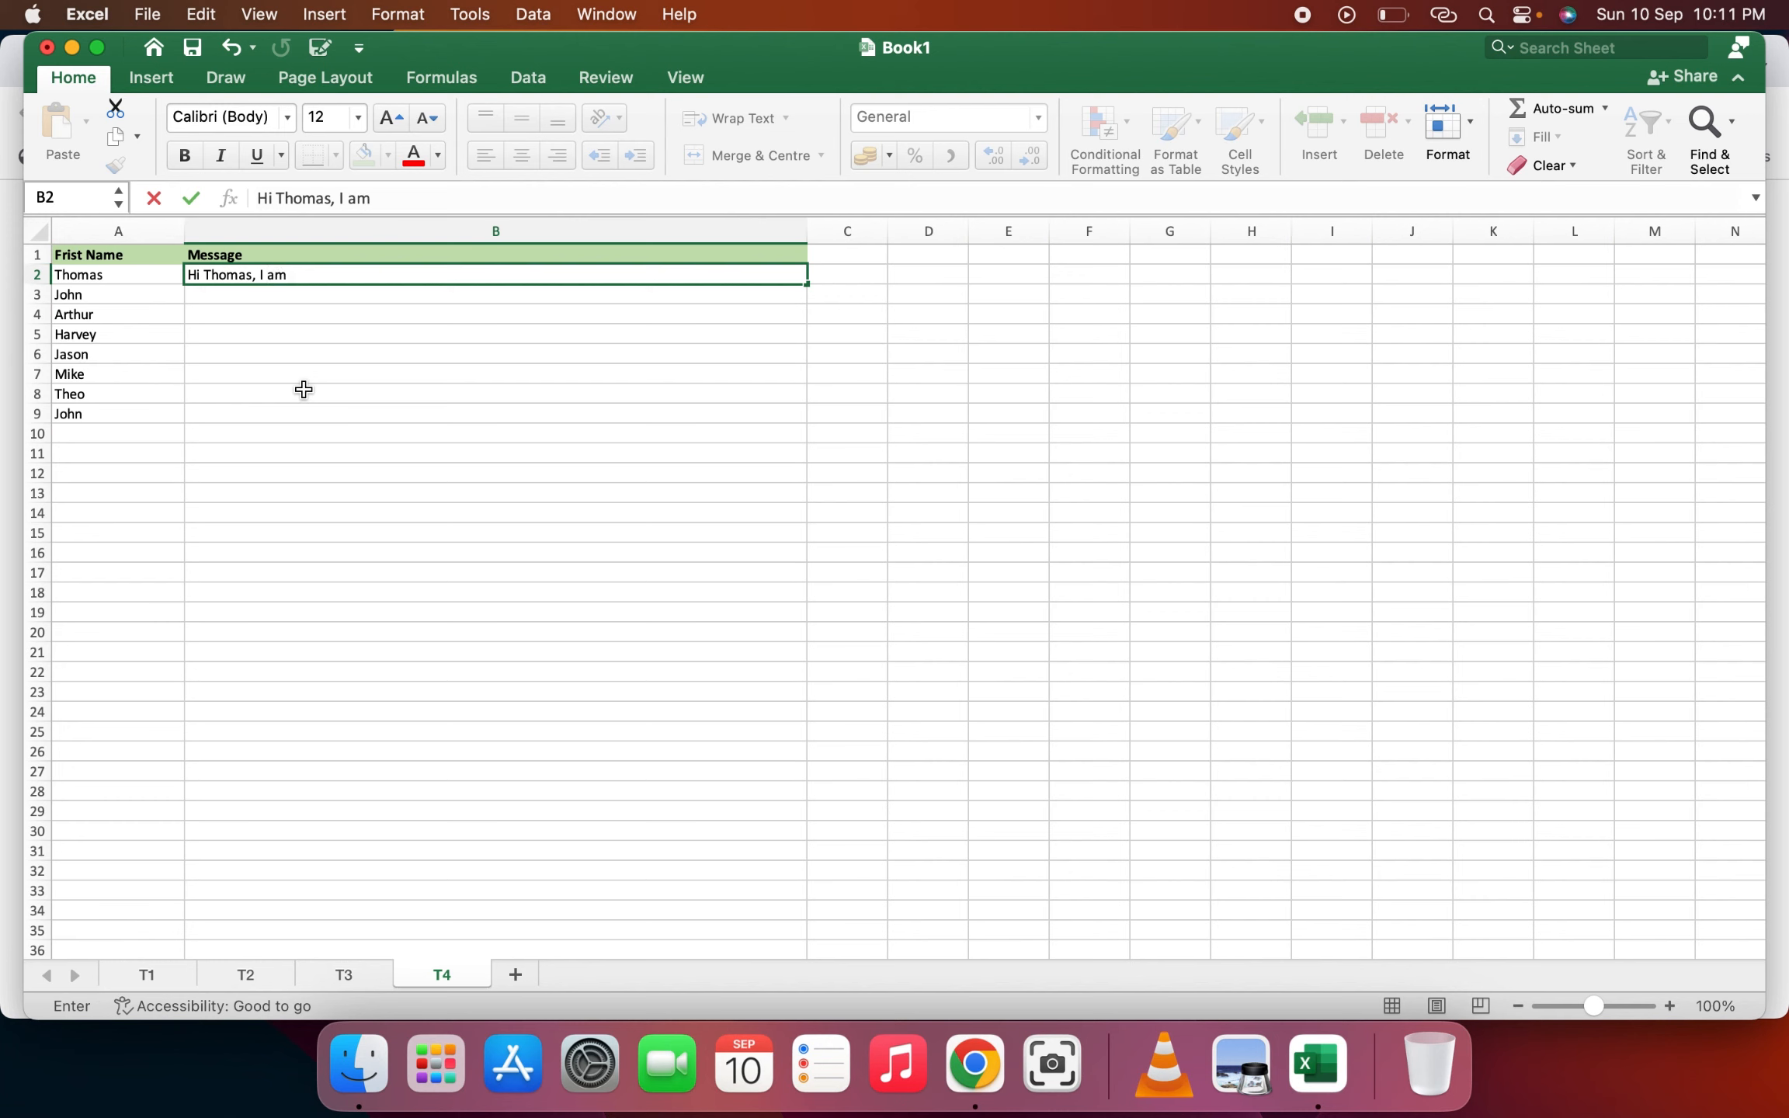
text(happy to work with you)
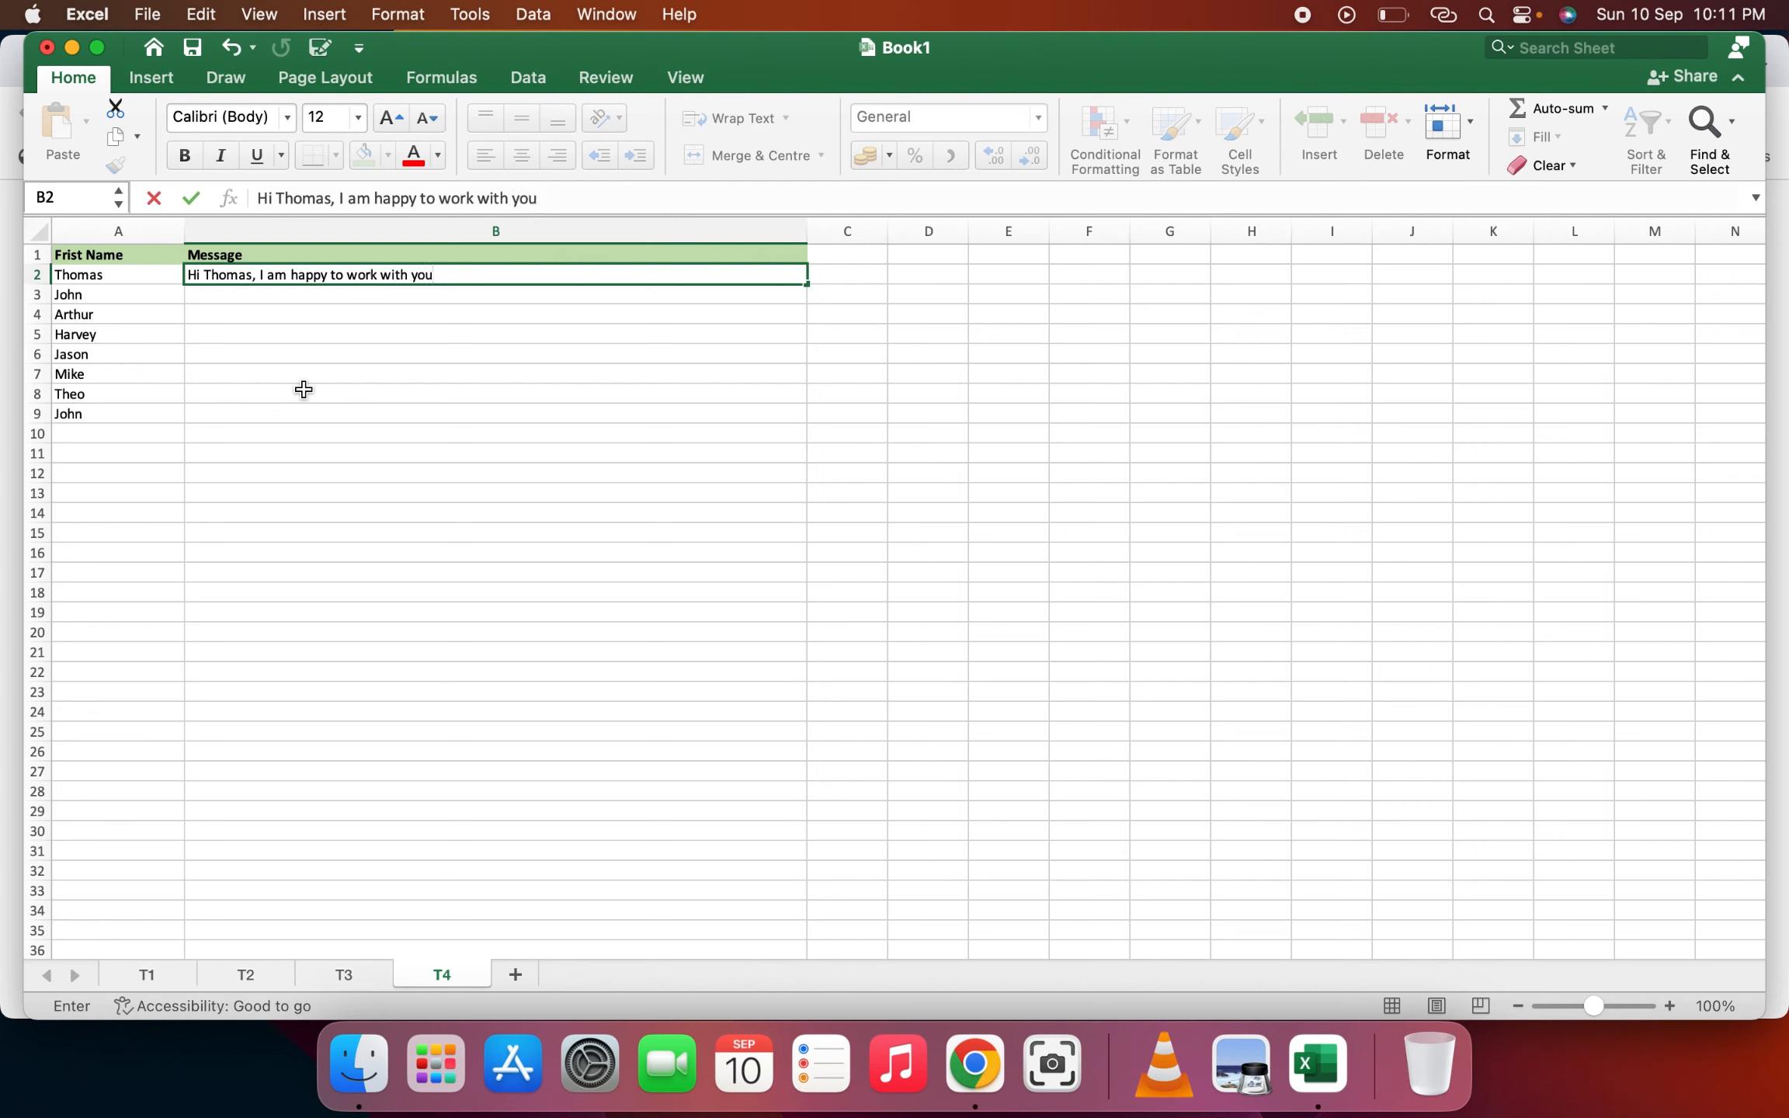
Step: Complete the B2 message with ", see you again after your vacation. See the HR for your package, Stay Safe."
text(, see you again after your )
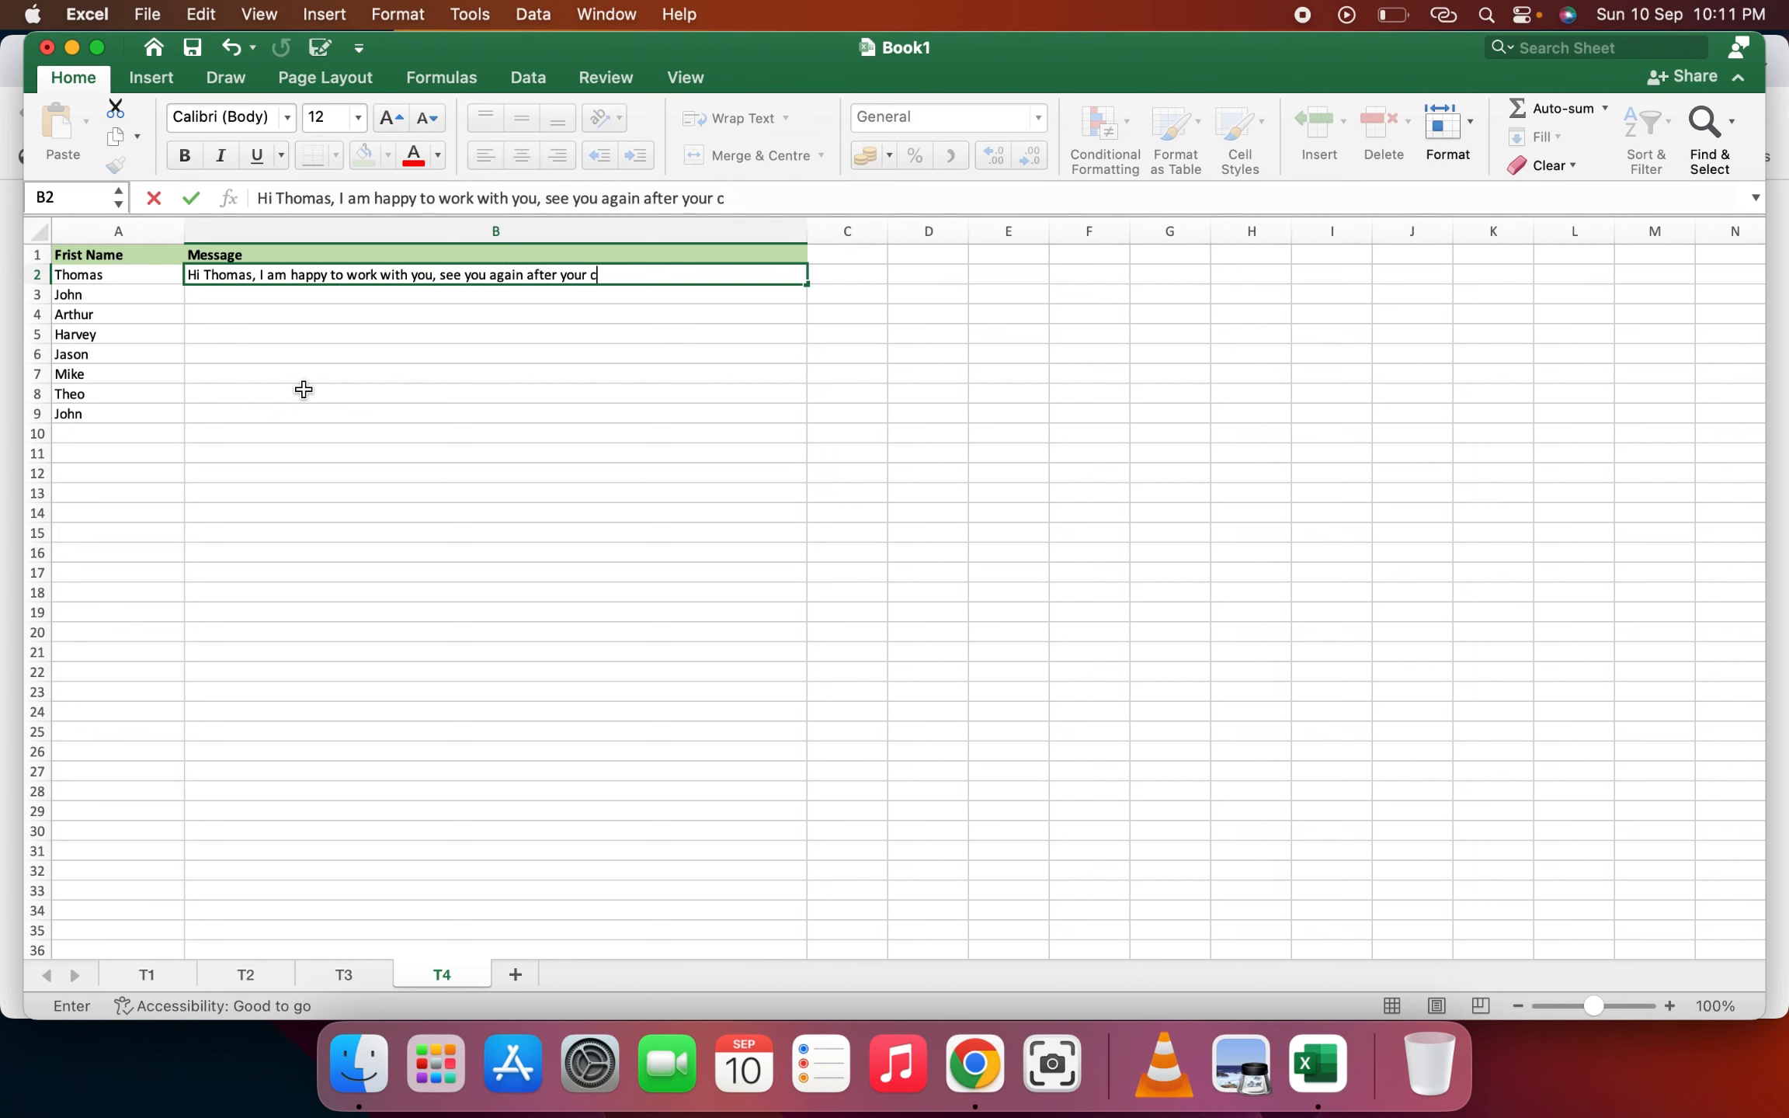
text(vacation. See the HR f)
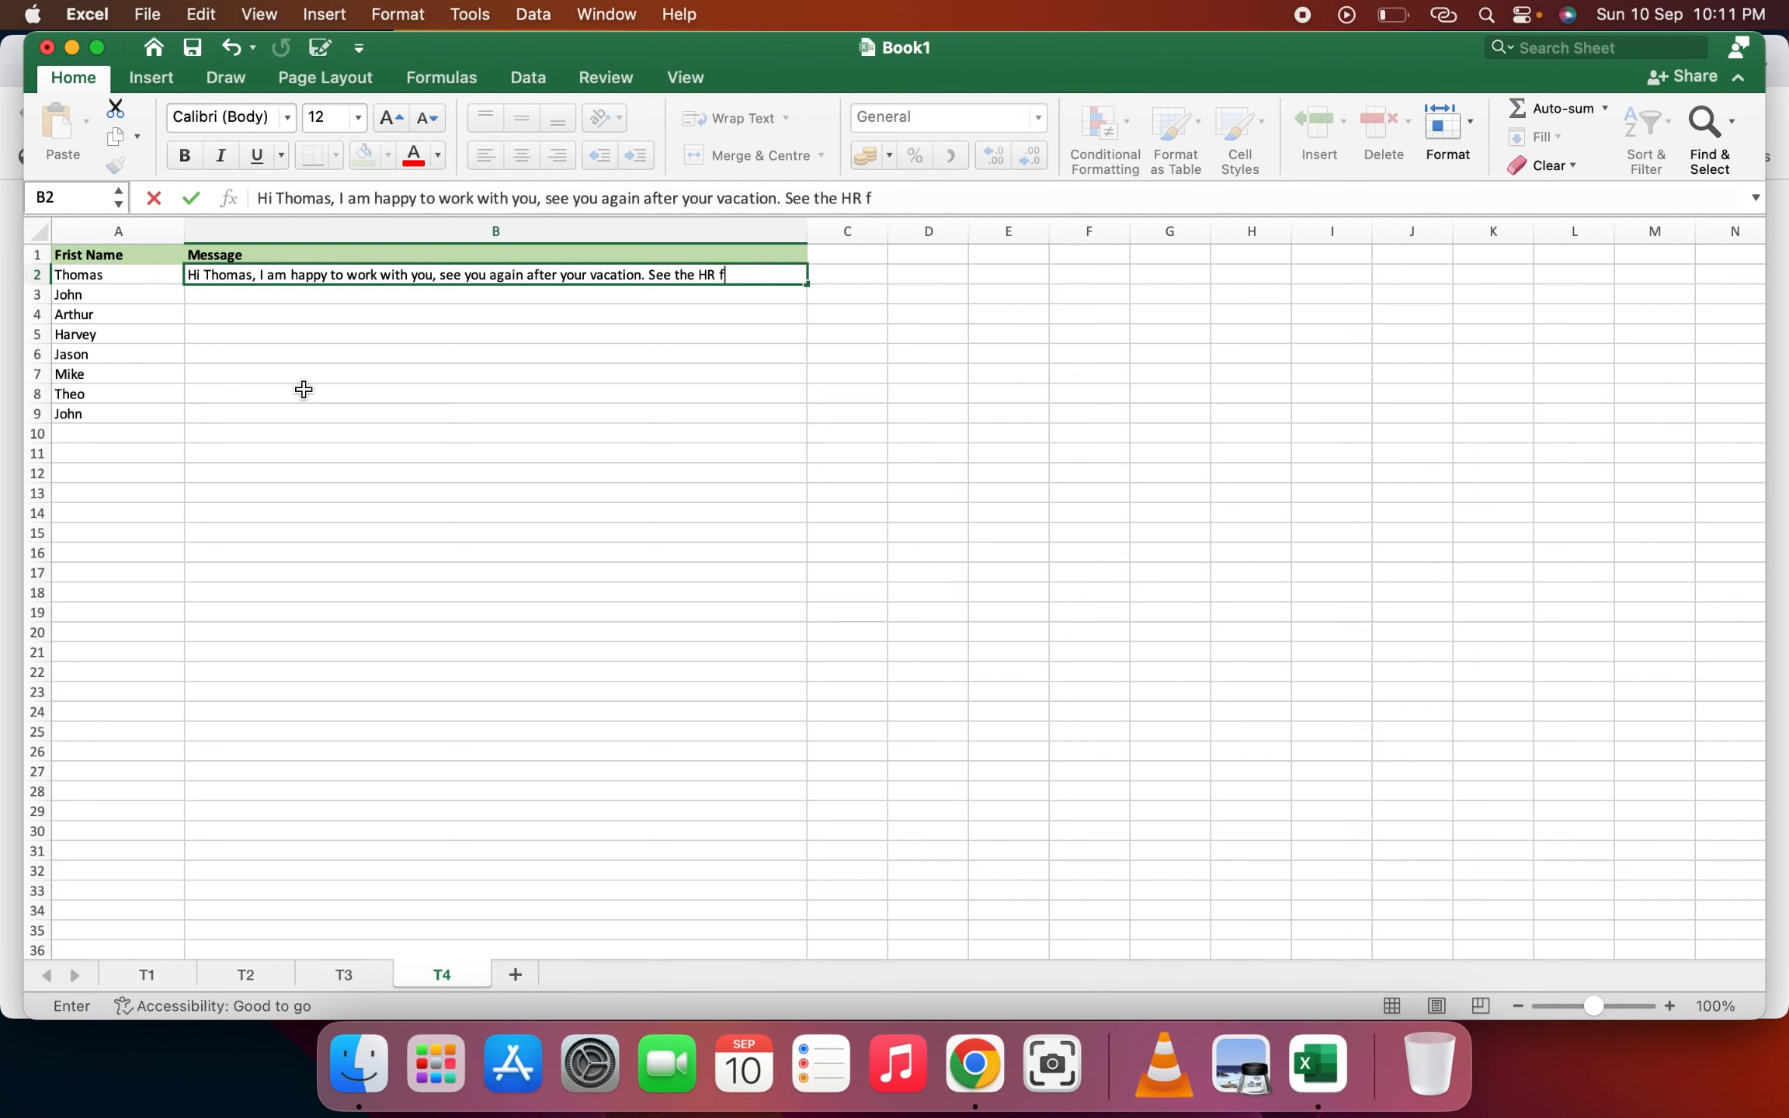
text(or your package)
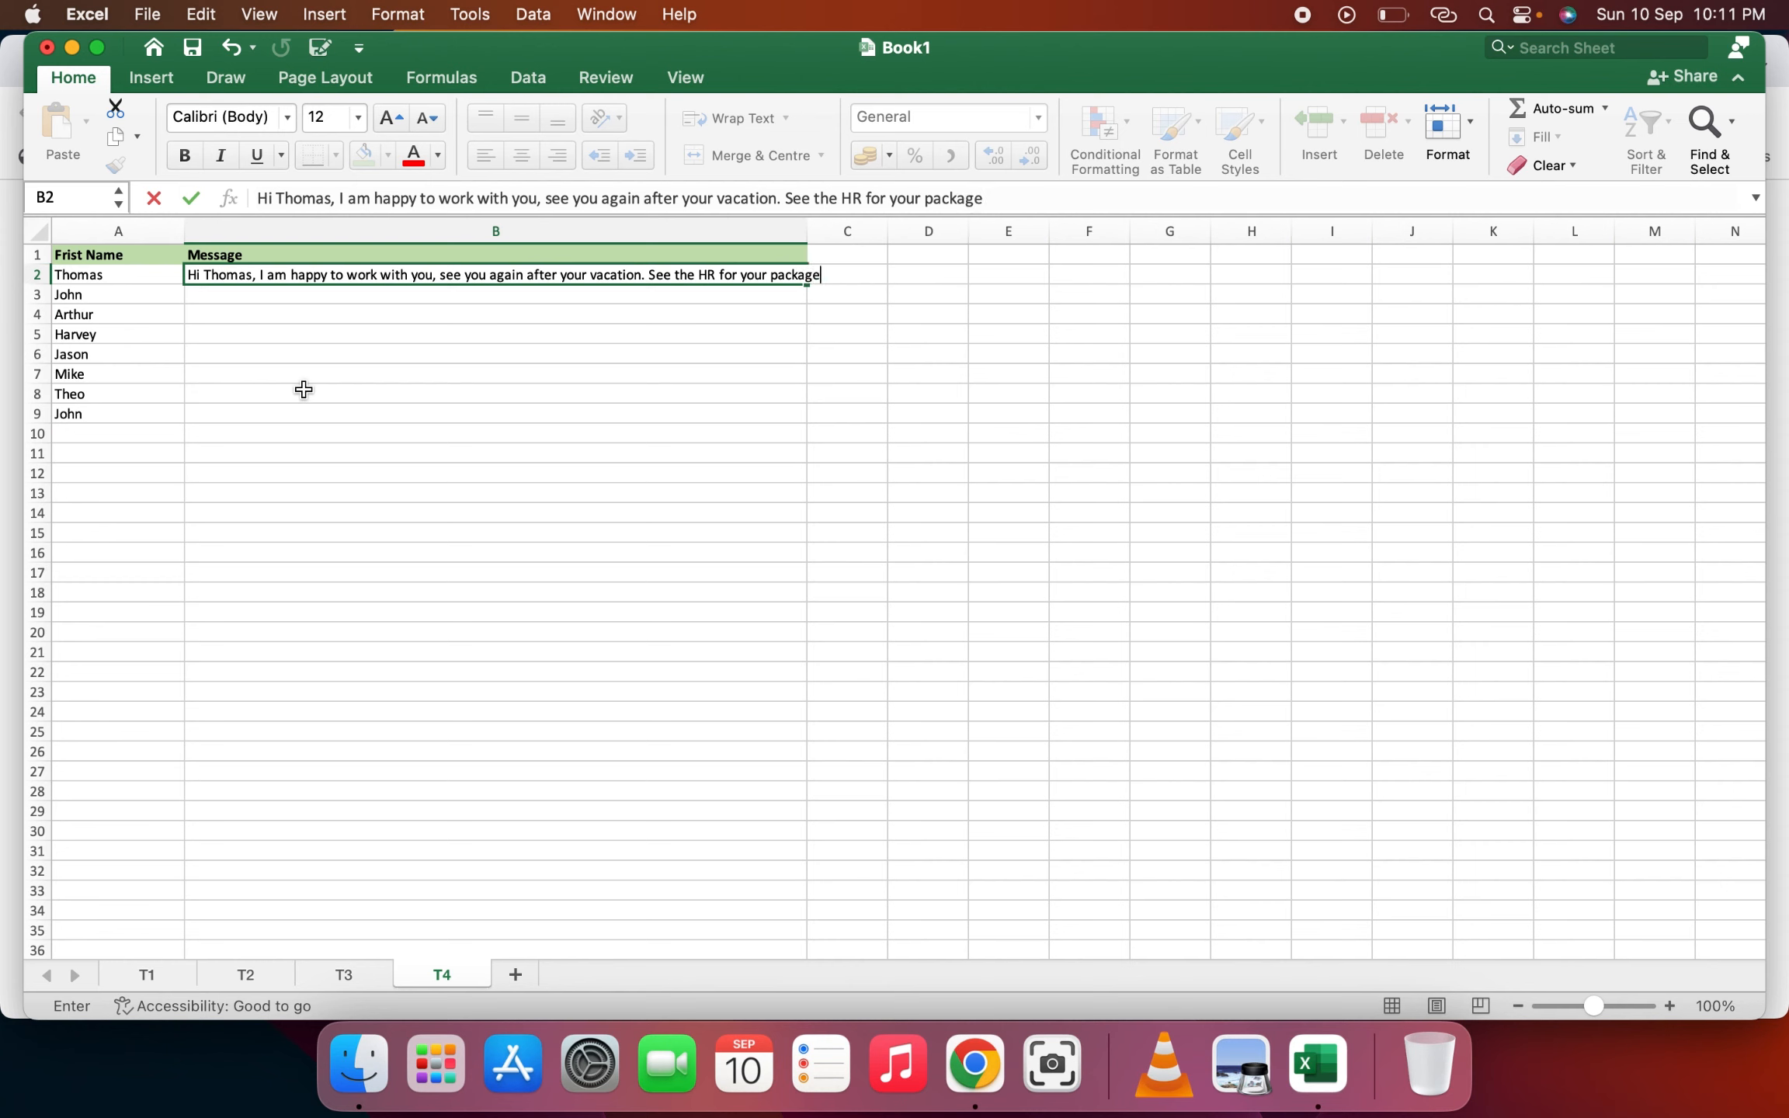
text(, Stay Safe.)
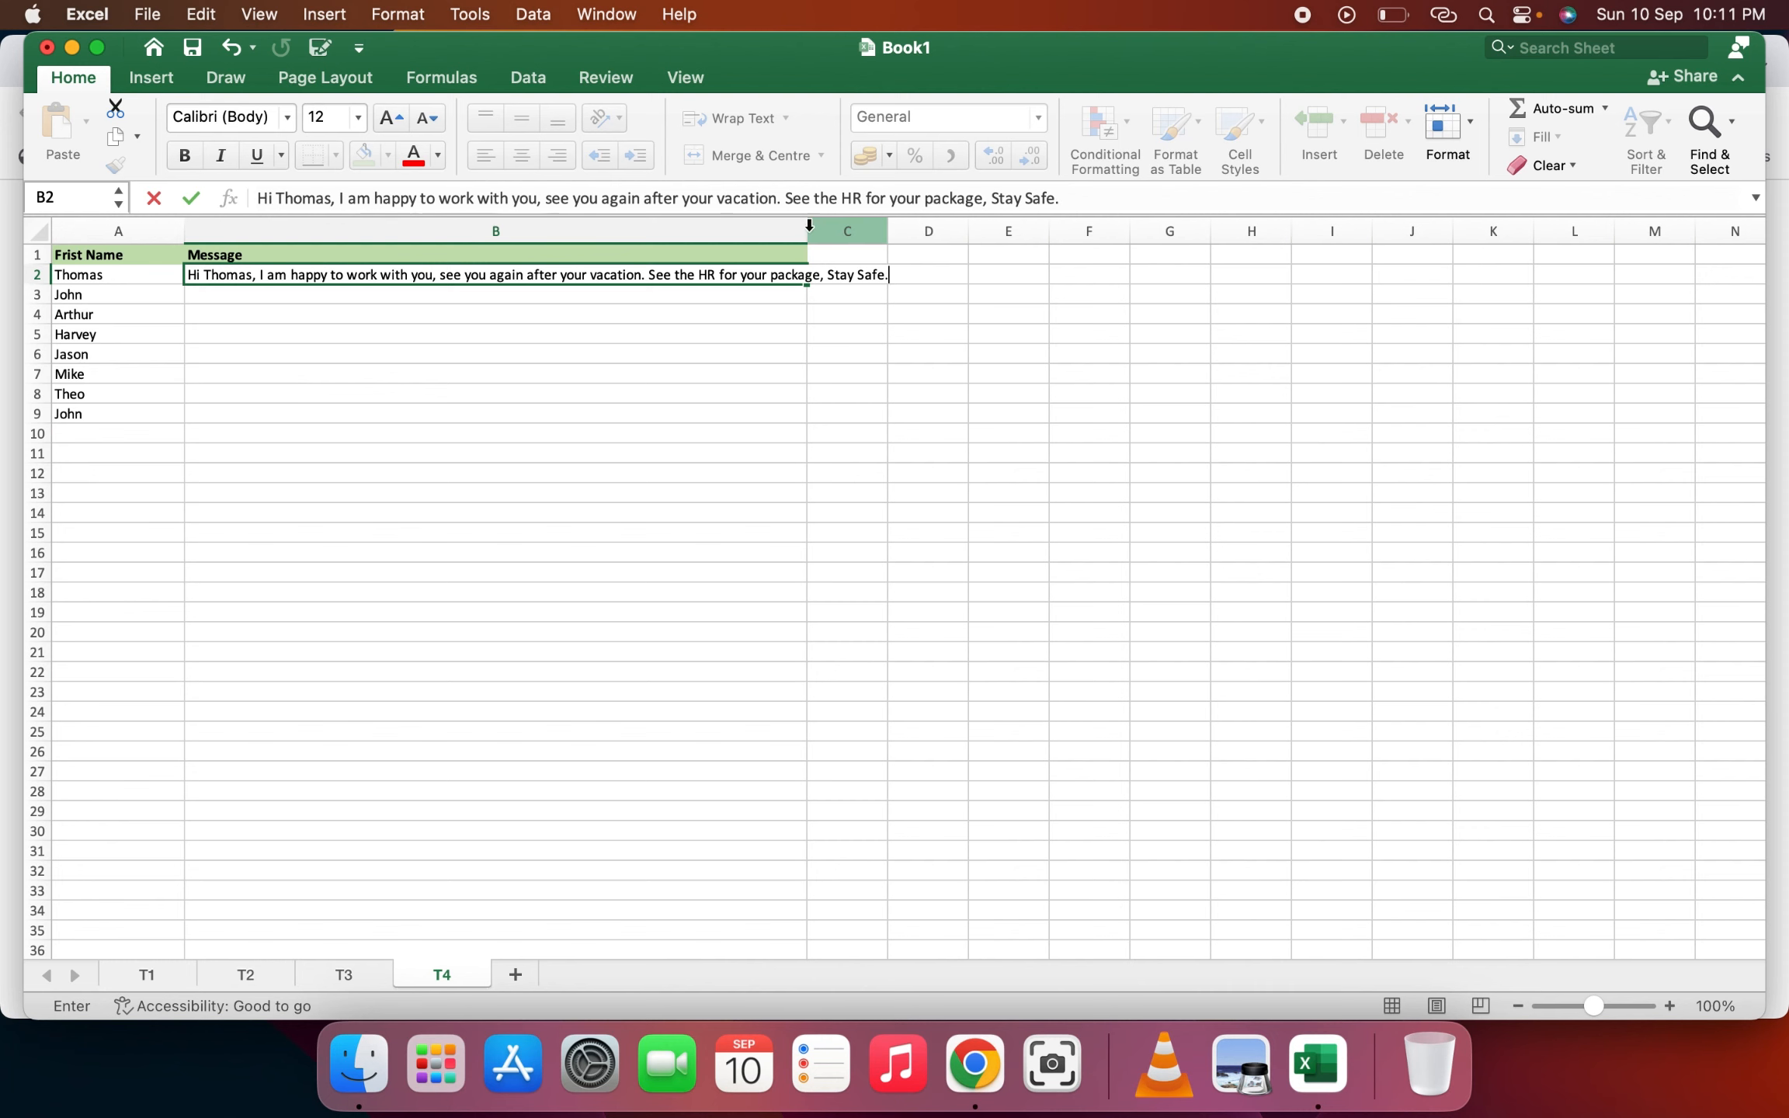
key(Return)
Step: Widen column B to fit the full message and Flash Fill the messages from B3 down to B9
drag(809, 236, 915, 236)
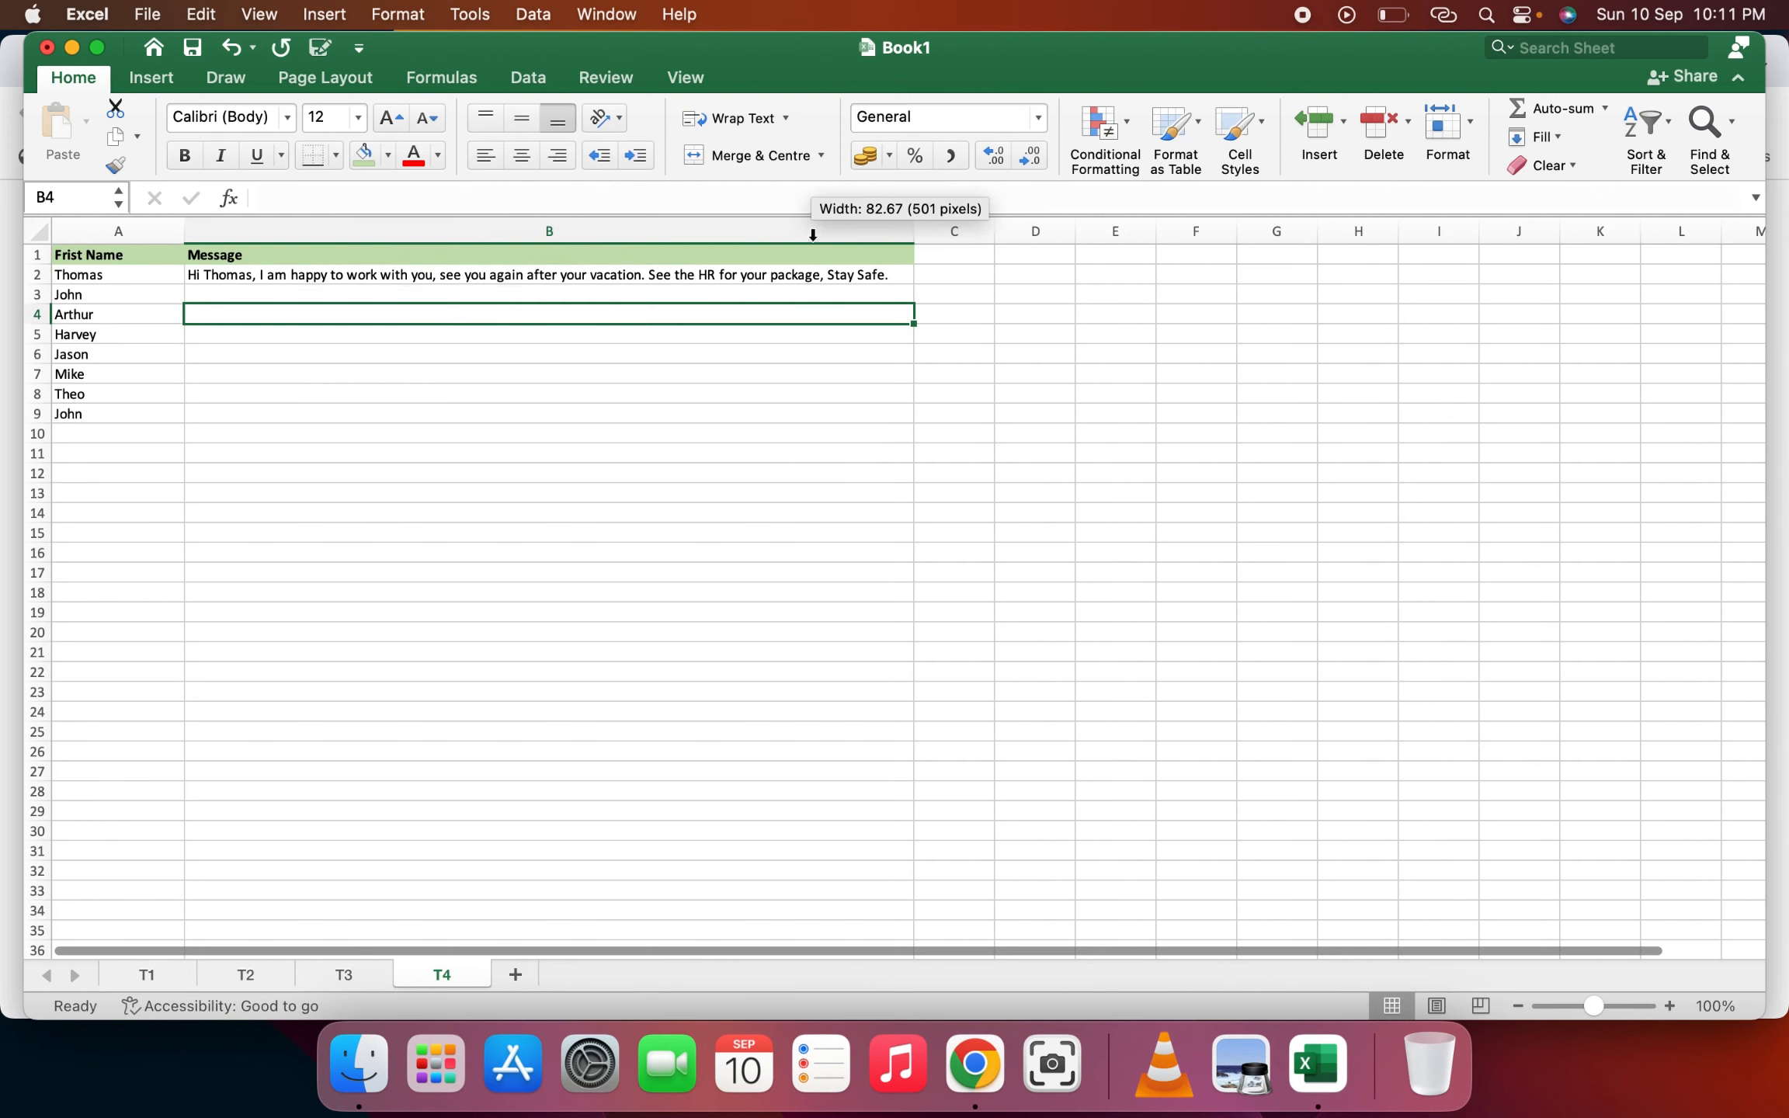
click(835, 435)
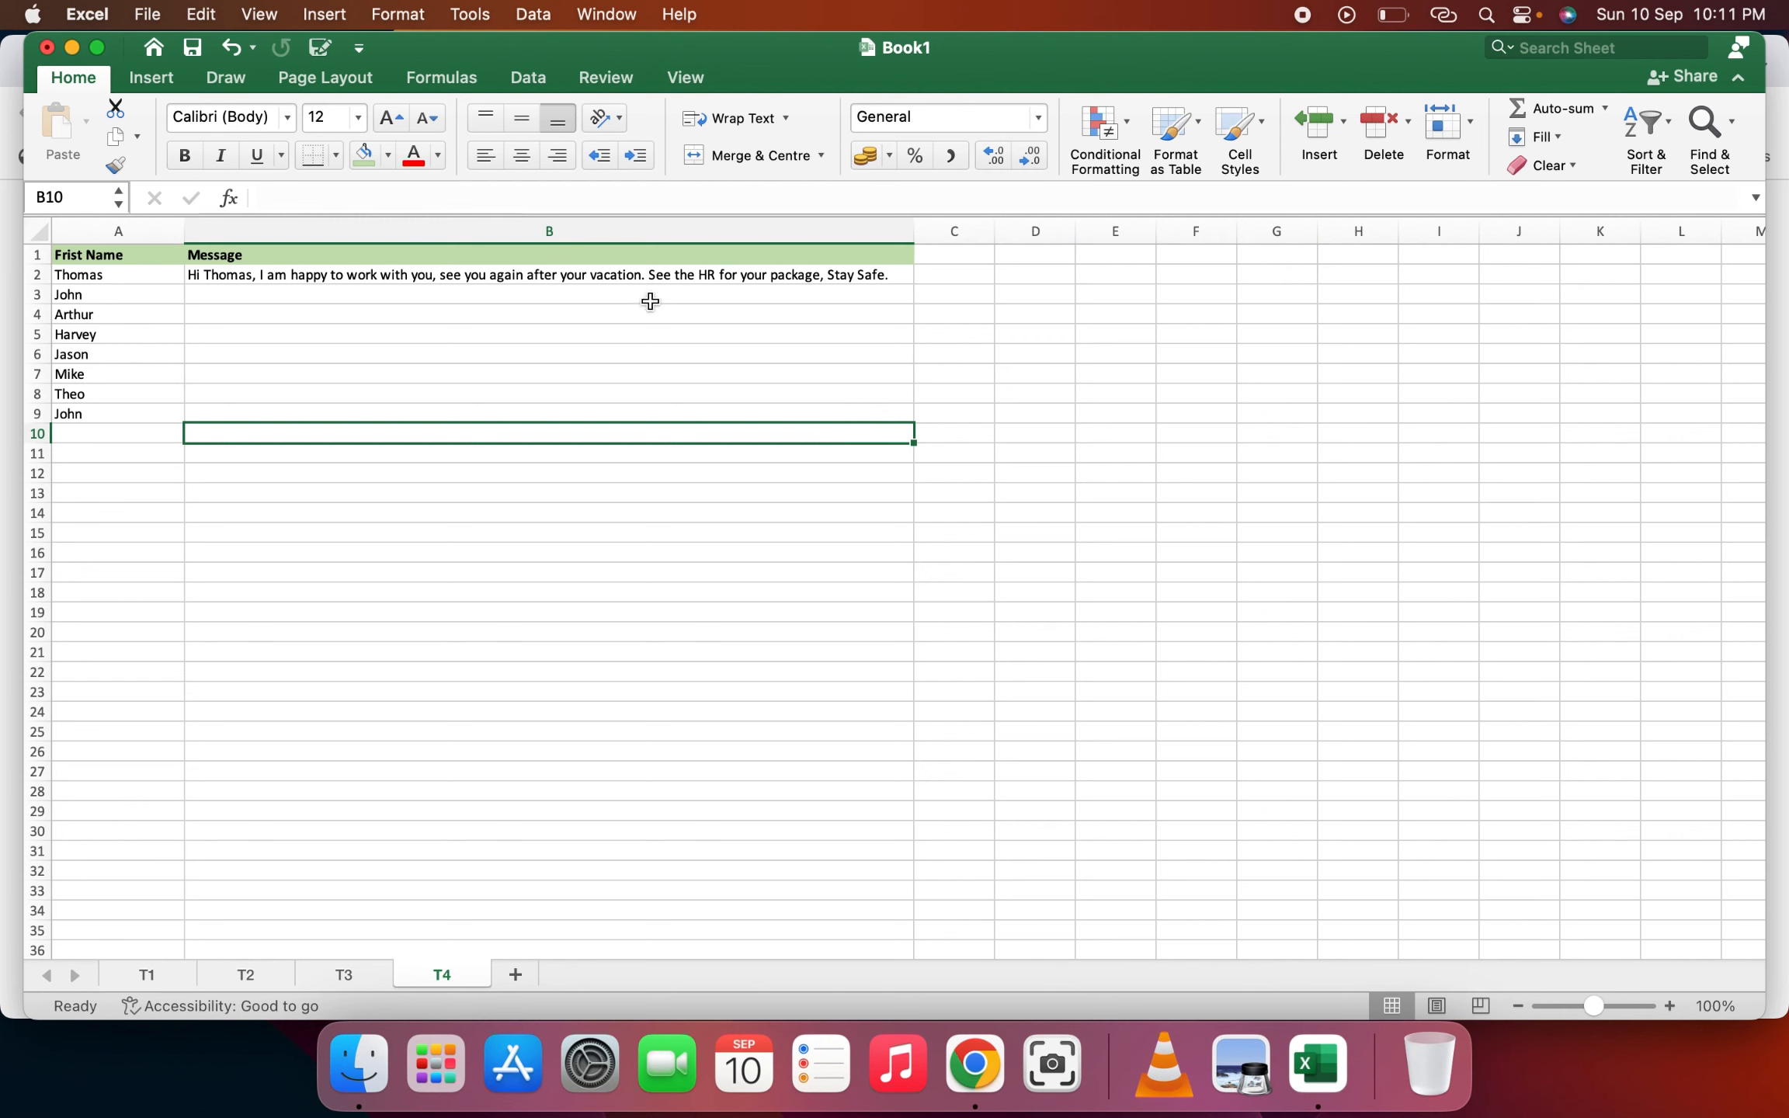
click(601, 275)
click(525, 295)
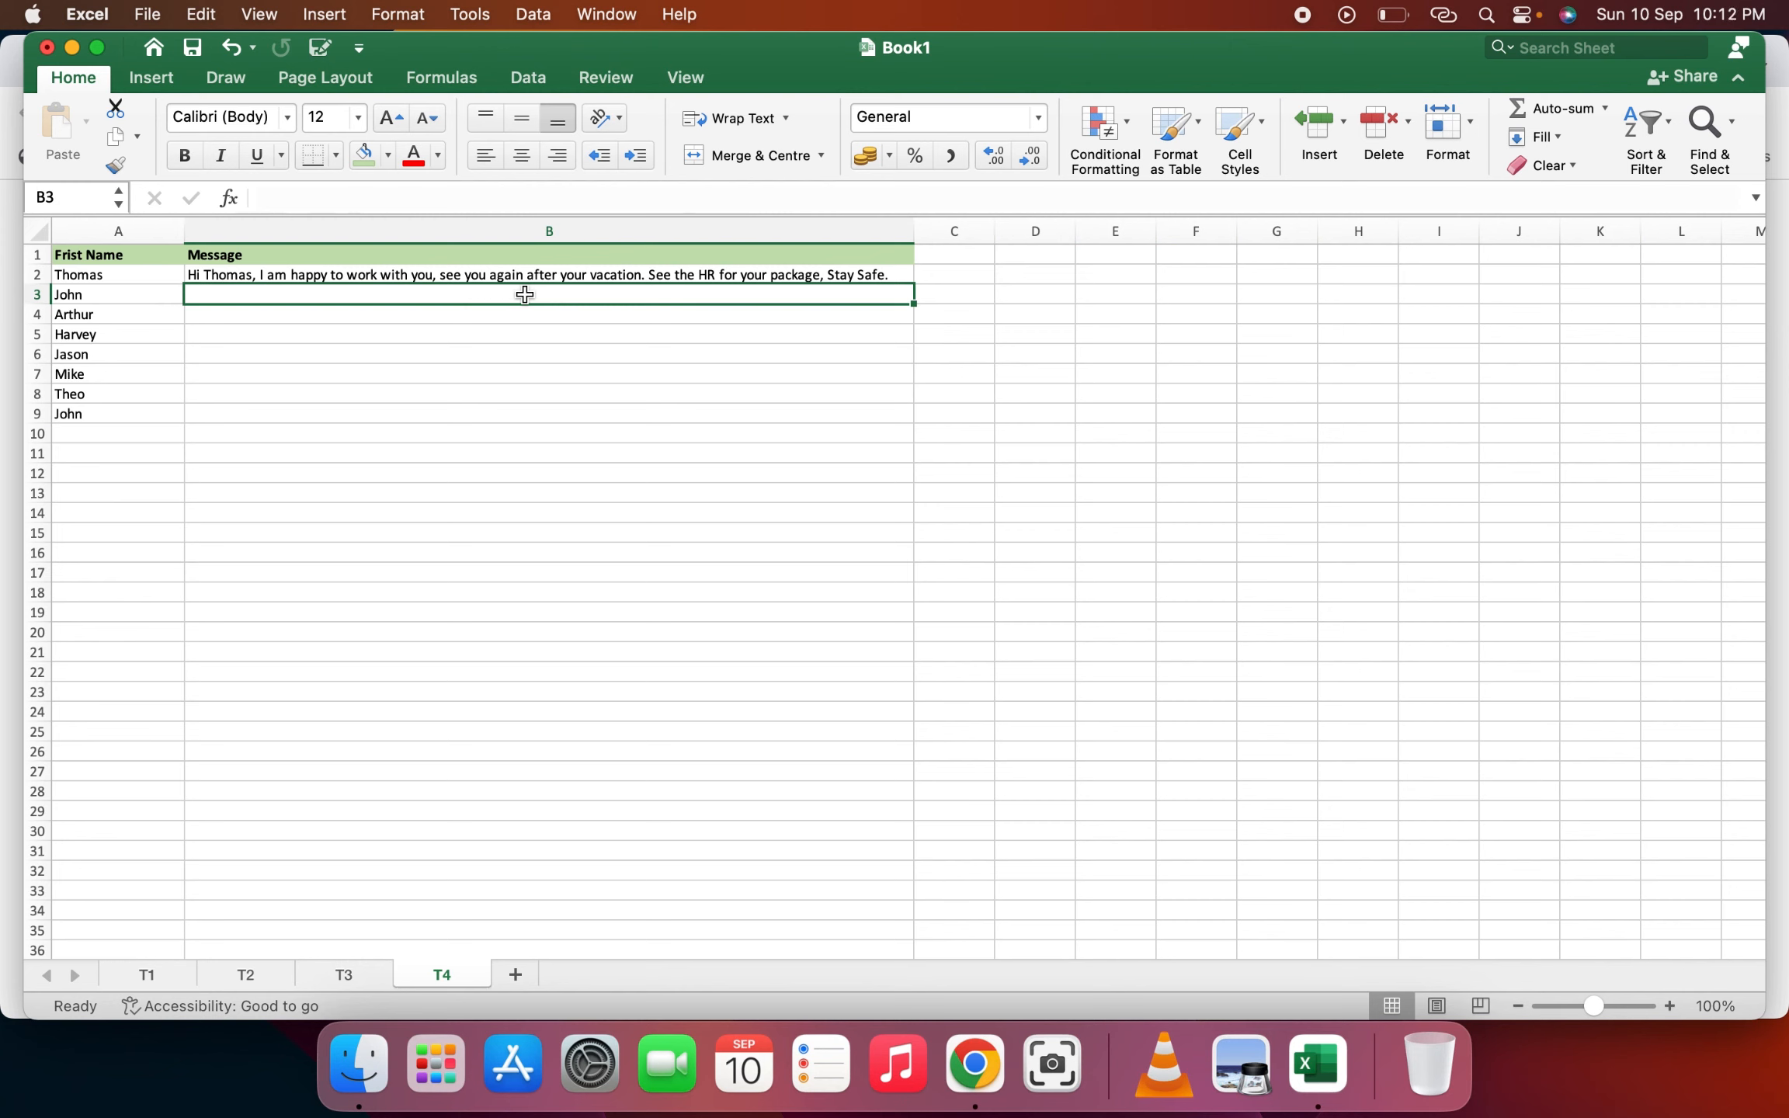
key(ctrl+e)
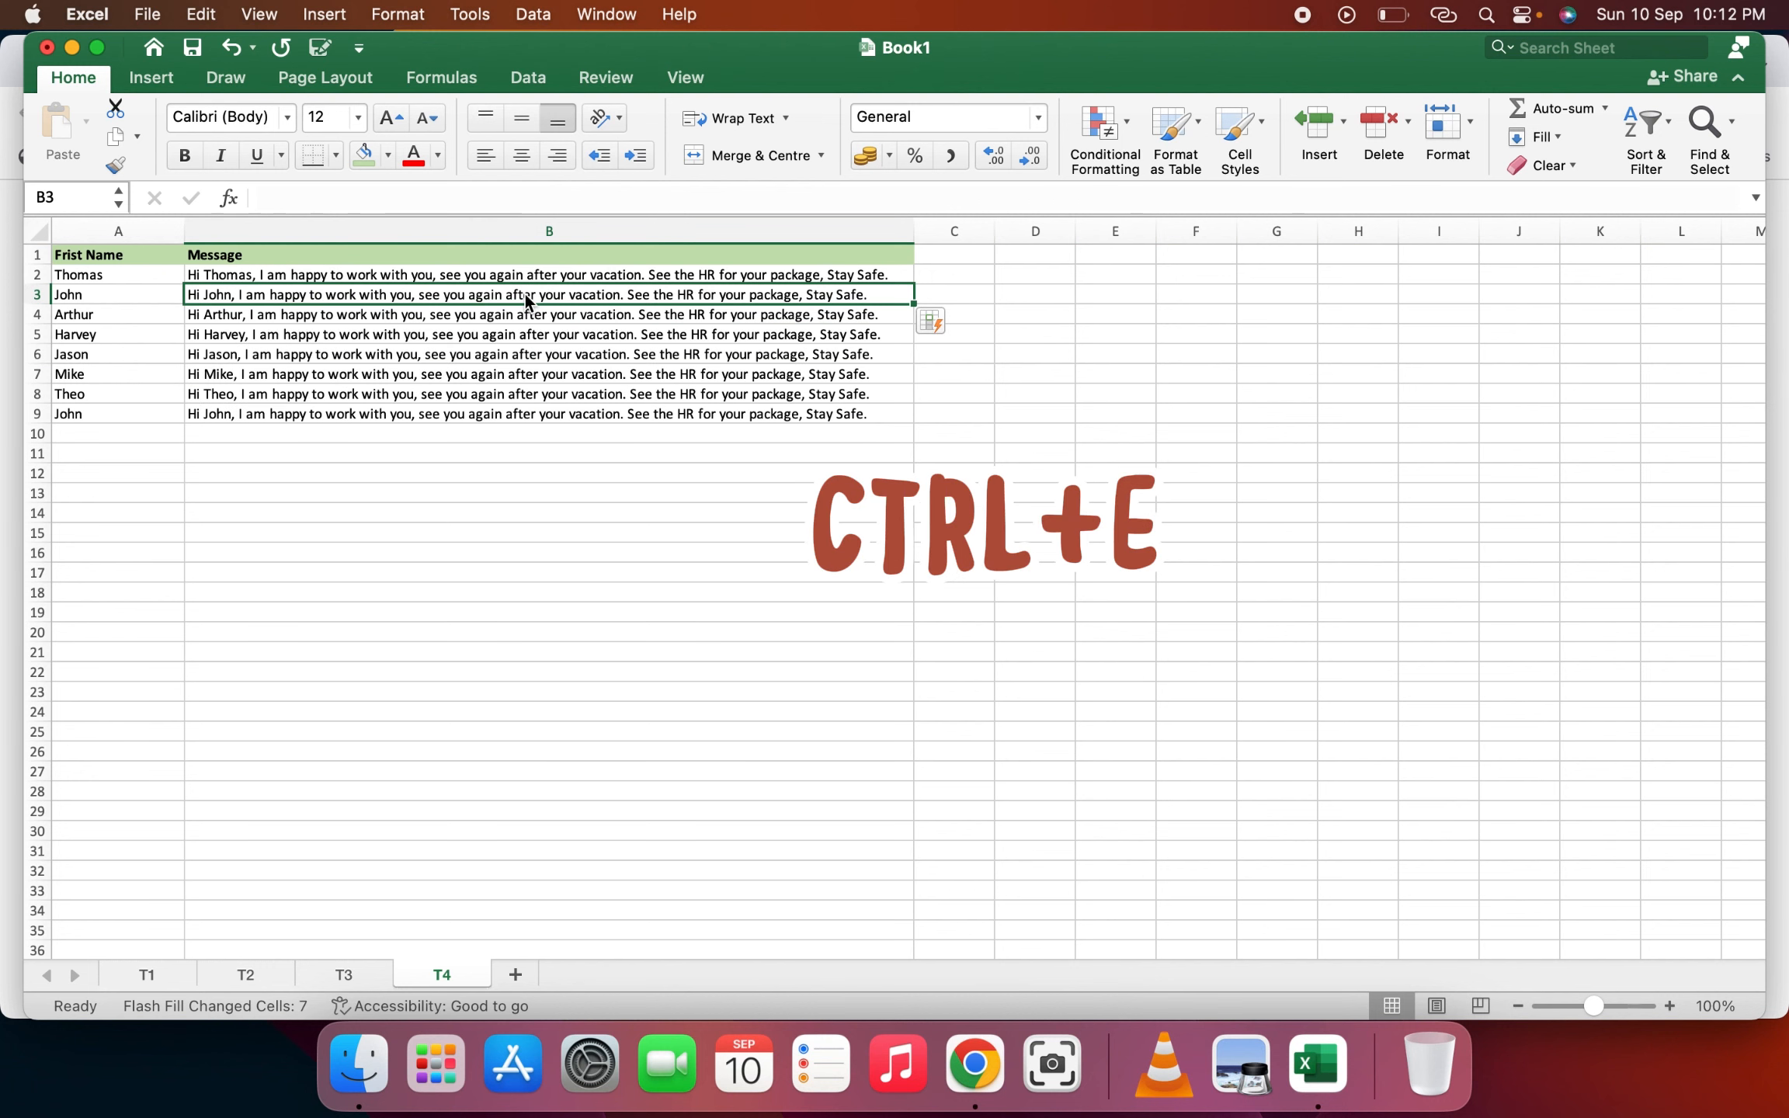